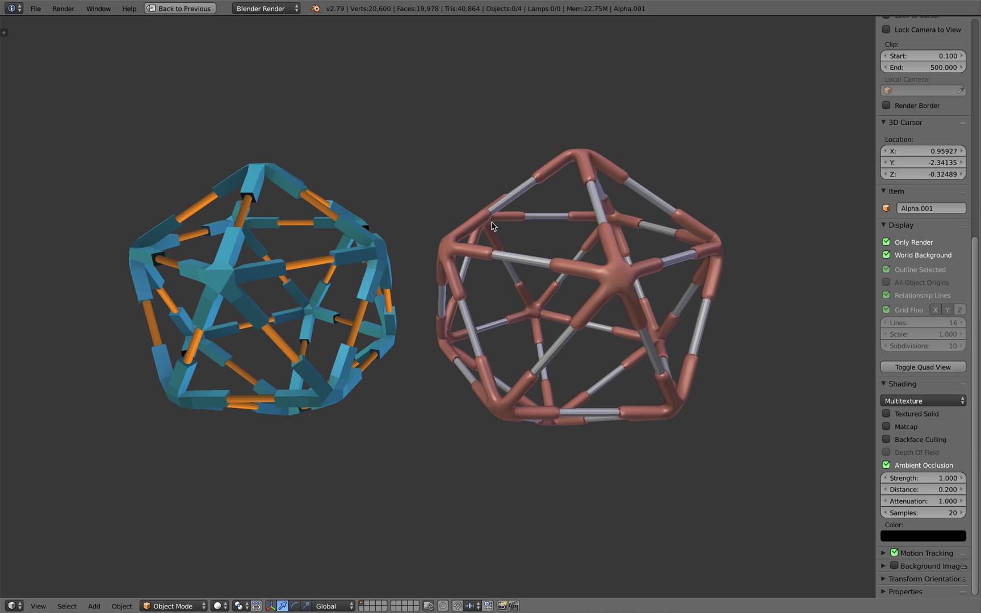
- Switch to the Vectary dashboard in the browser and start a new project
key(ctrl+Right)
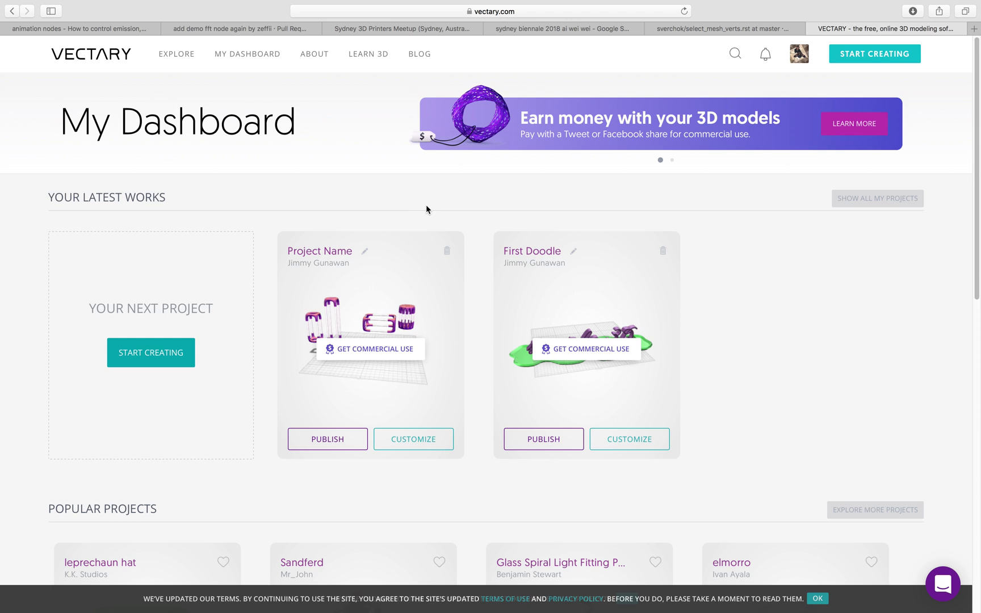
click(195, 351)
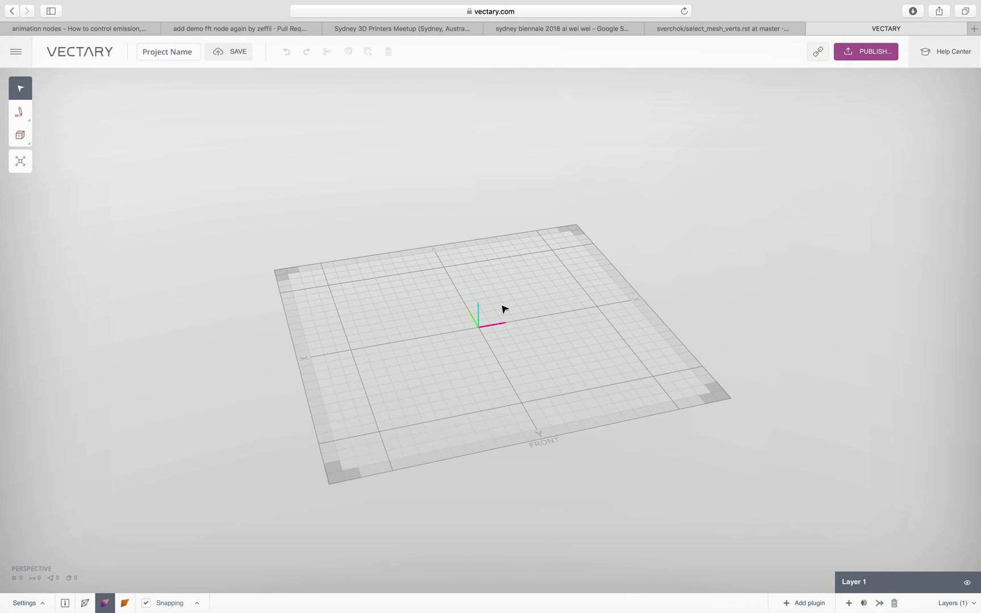
drag(449, 292, 562, 284)
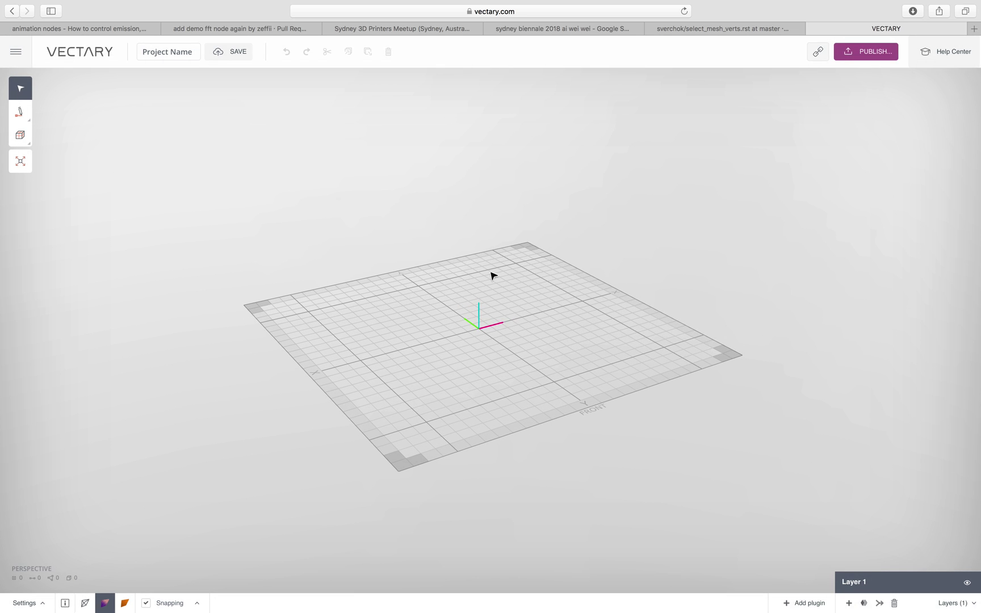
drag(509, 273, 397, 253)
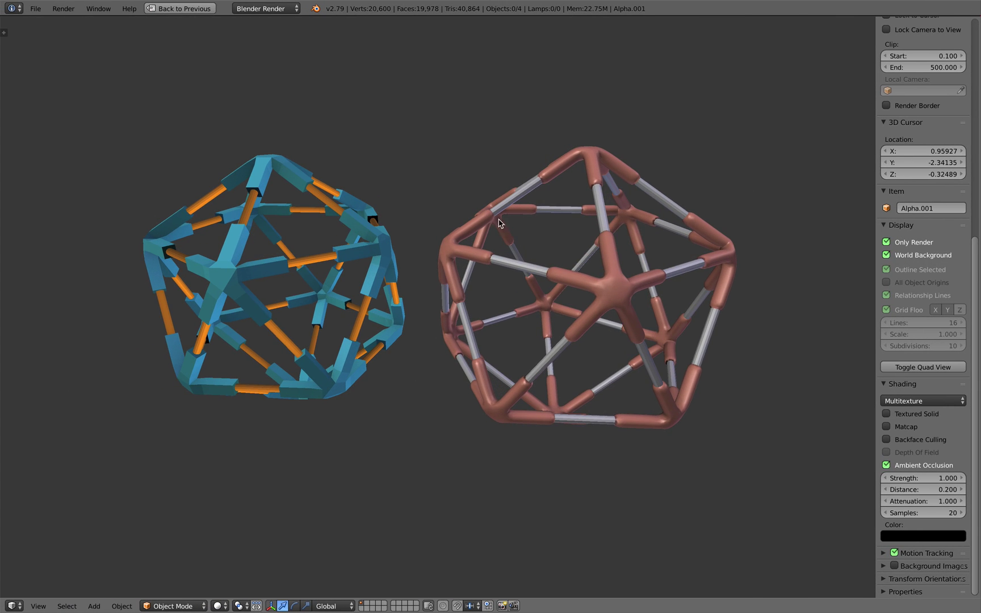
middle_drag(505, 226, 552, 225)
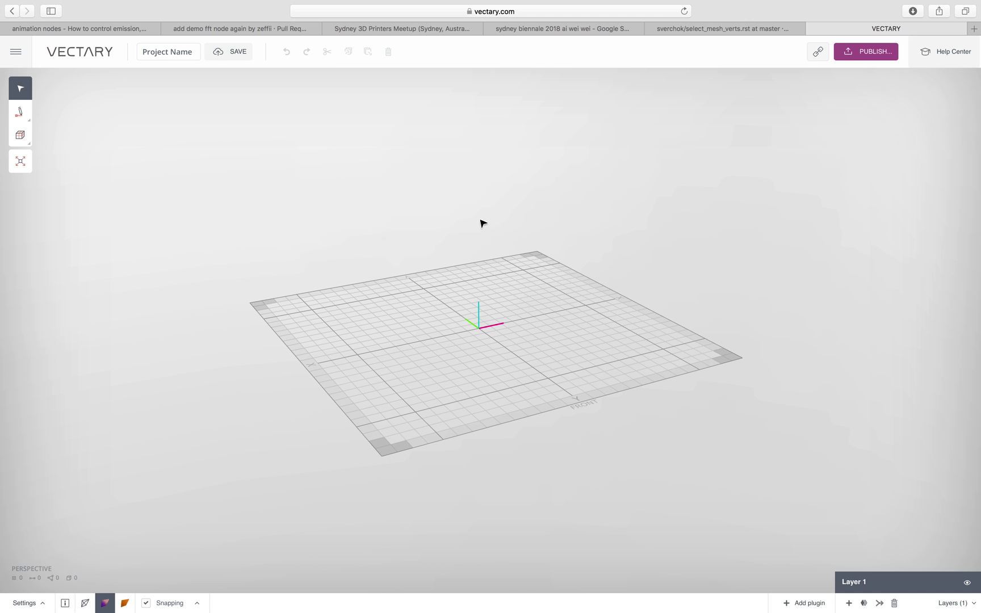
- Open the 3D model export options to examine the available file formats, then cancel the export
click(15, 53)
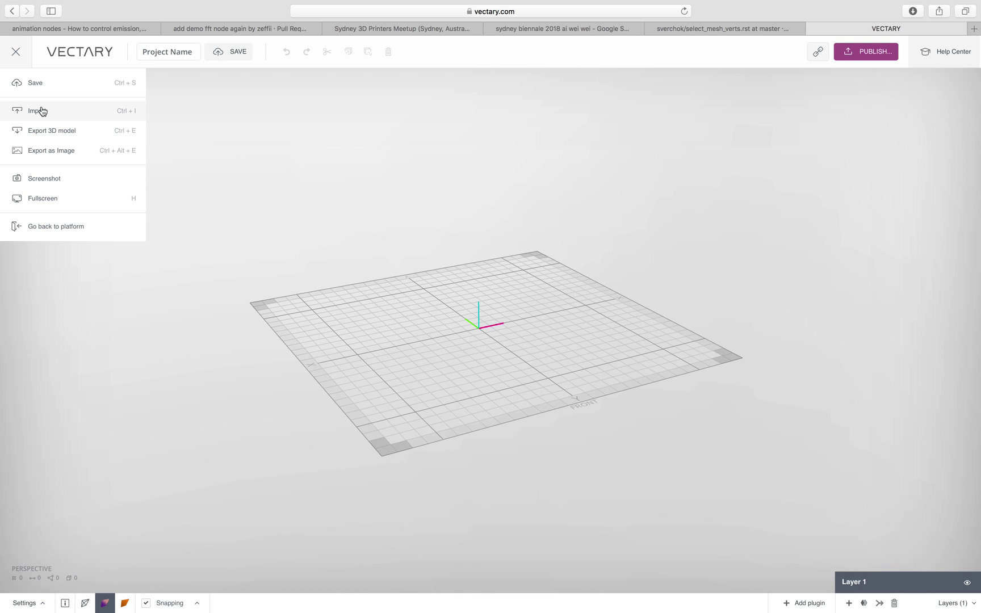
click(57, 131)
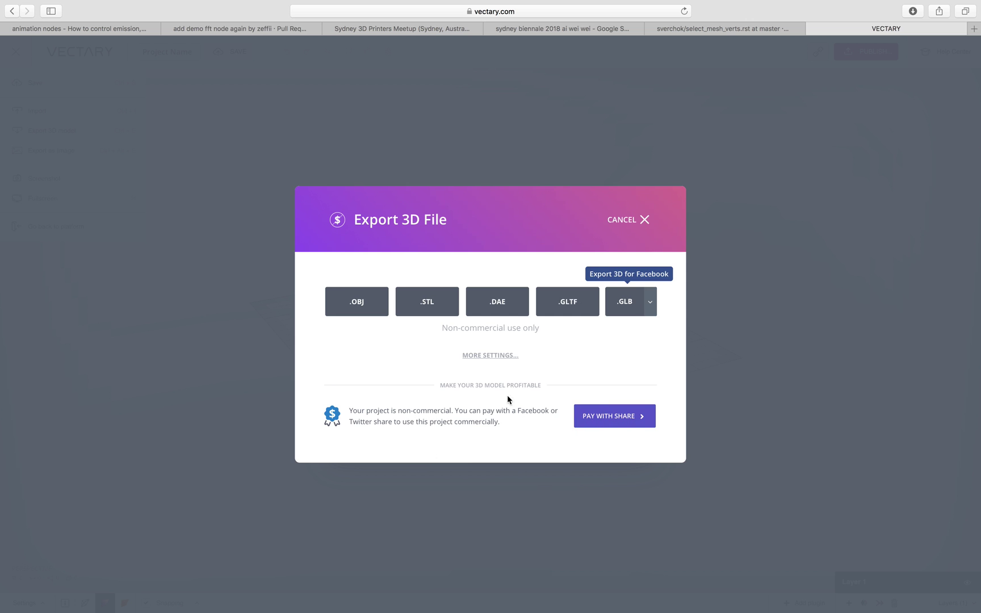
click(631, 220)
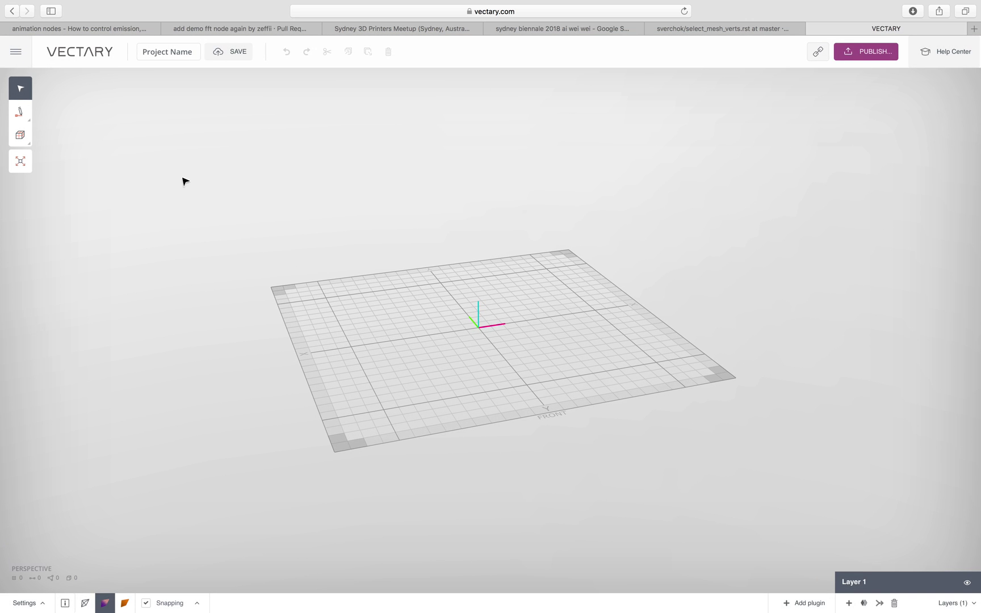
- Draw a large icosahedron from near the grid centre with subdivision 0 and confirm it
mouse_move(23, 140)
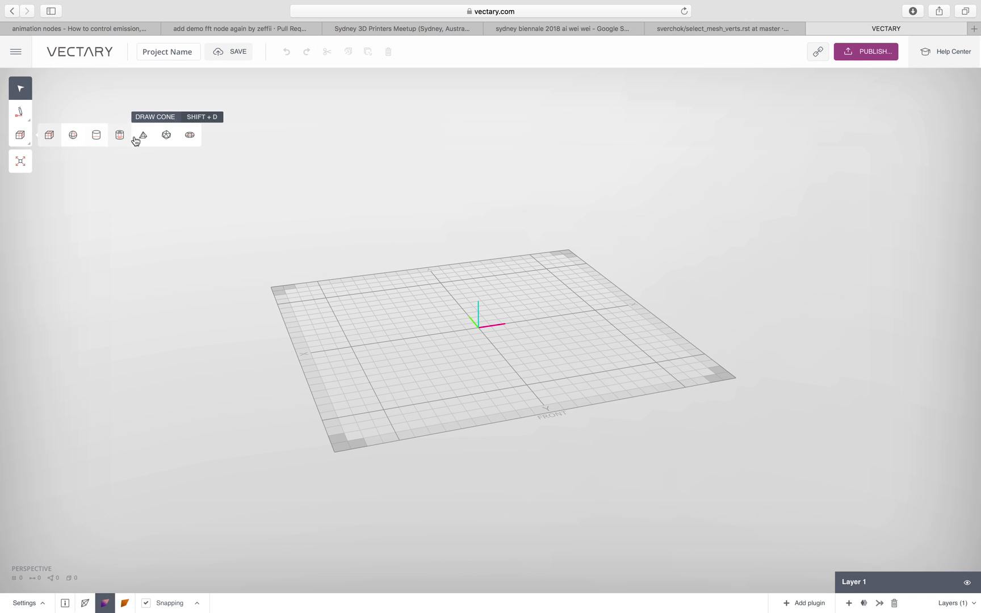
click(164, 138)
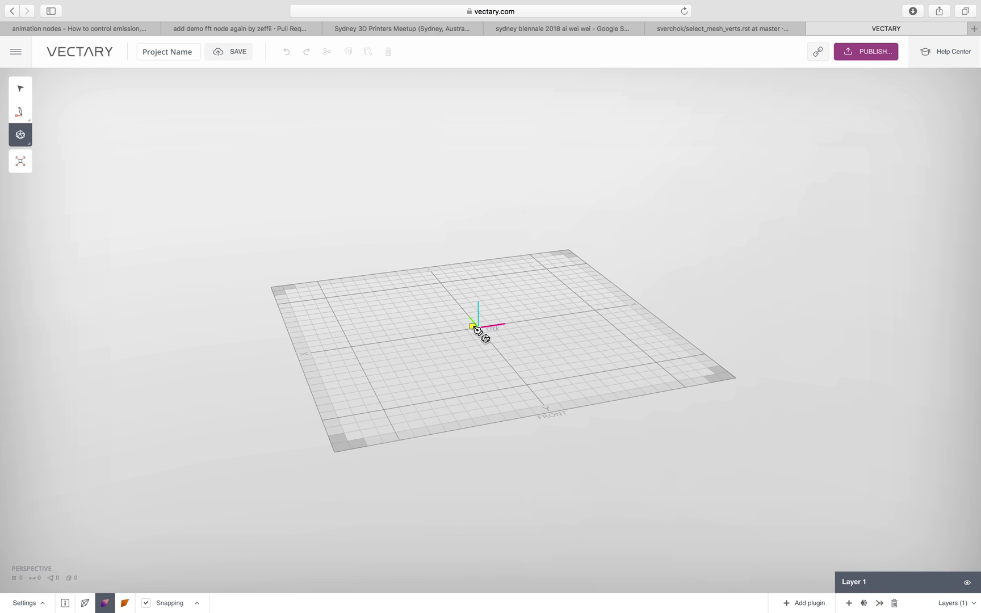
drag(505, 337, 587, 372)
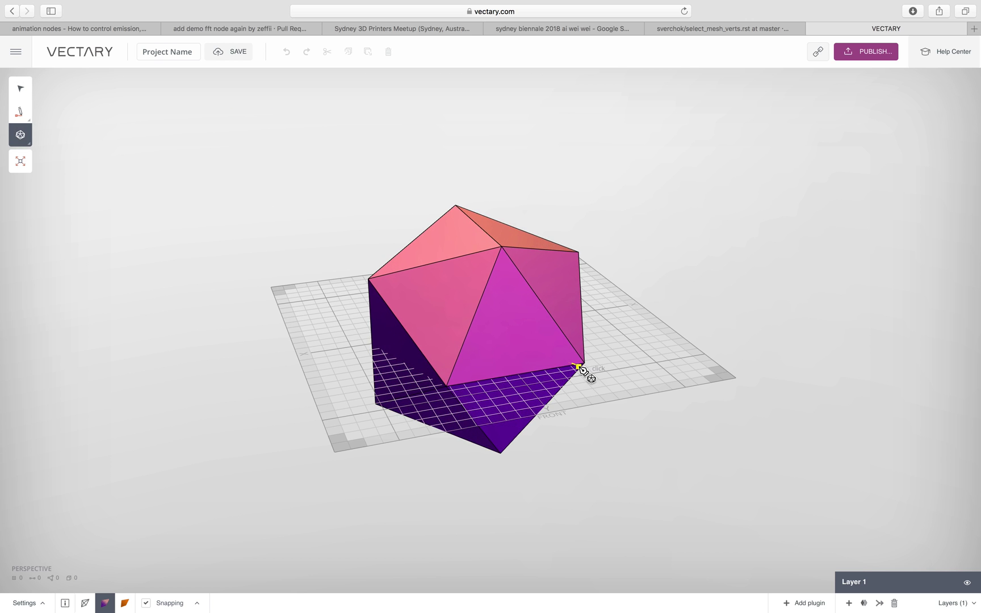
right_drag(602, 281, 534, 335)
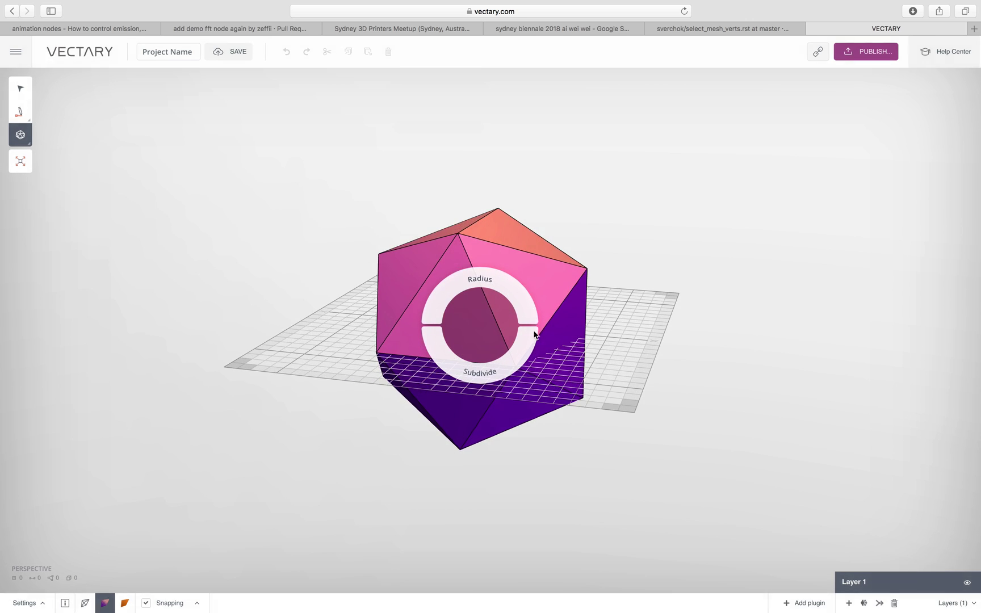
click(500, 365)
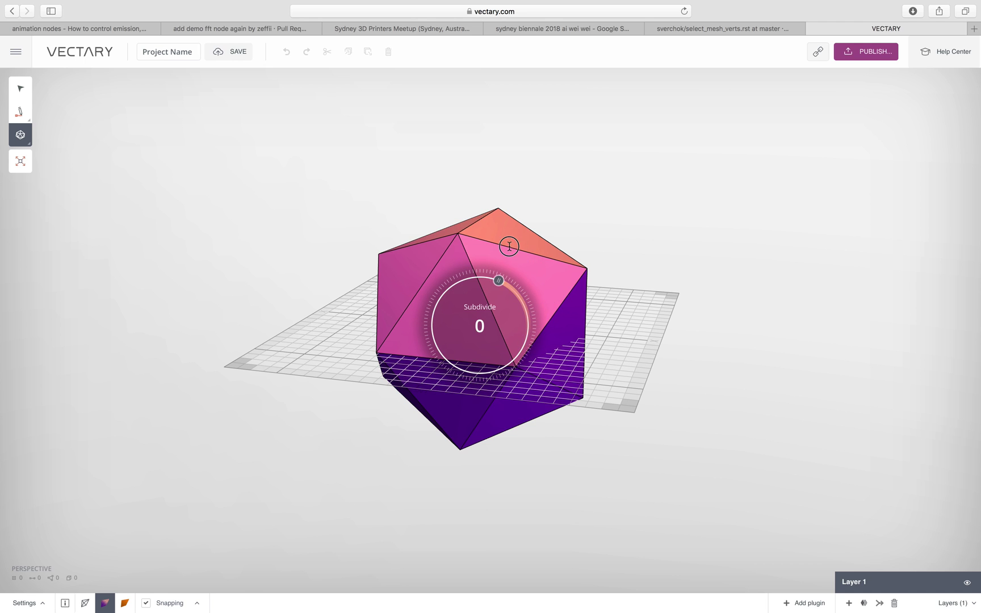
drag(595, 322, 509, 365)
right_drag(704, 350, 653, 260)
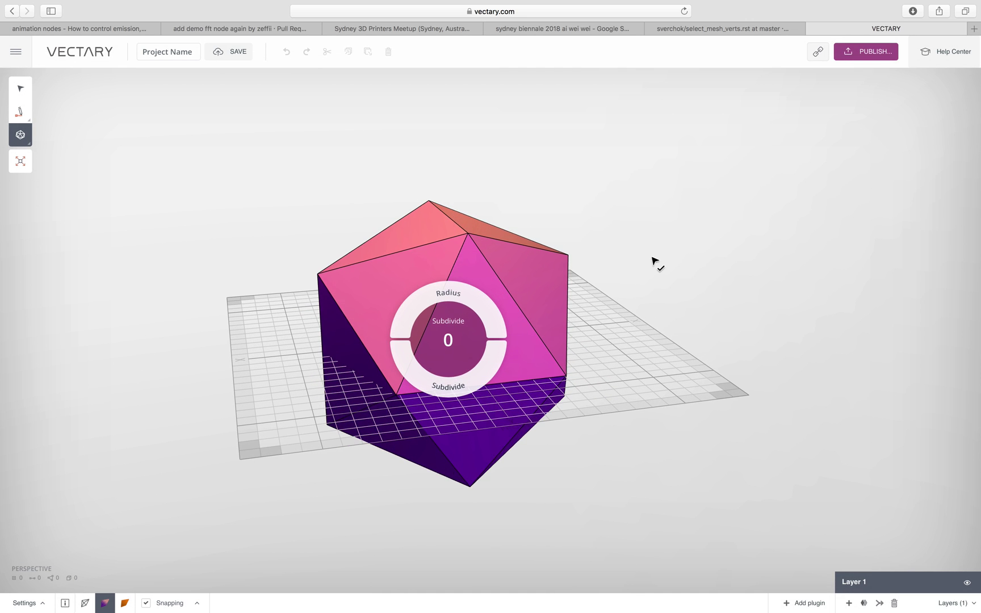
click(635, 269)
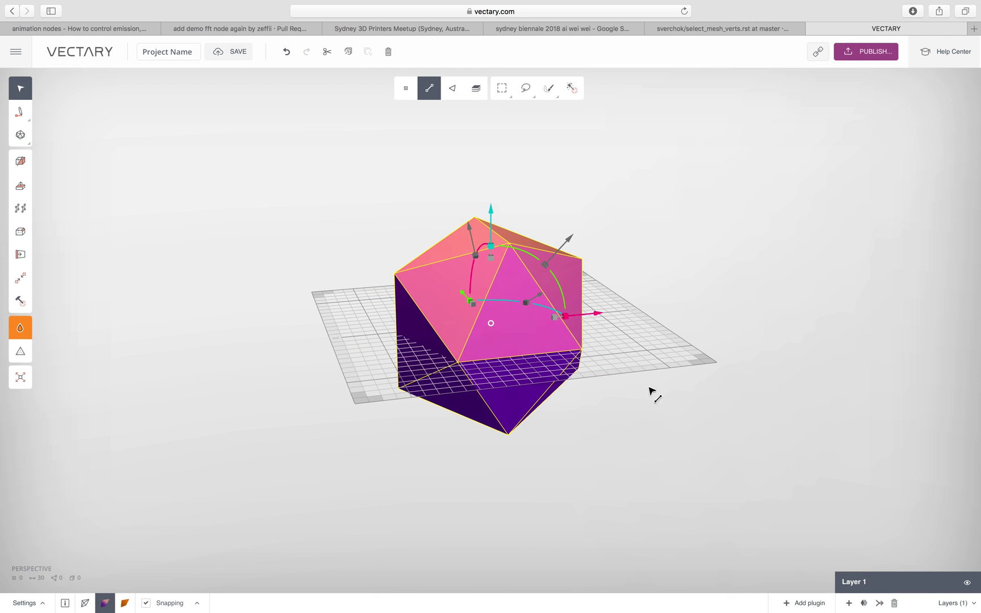
- Add the Joints and Wires plugin to the project with Layer 1 as its bound line object
click(809, 603)
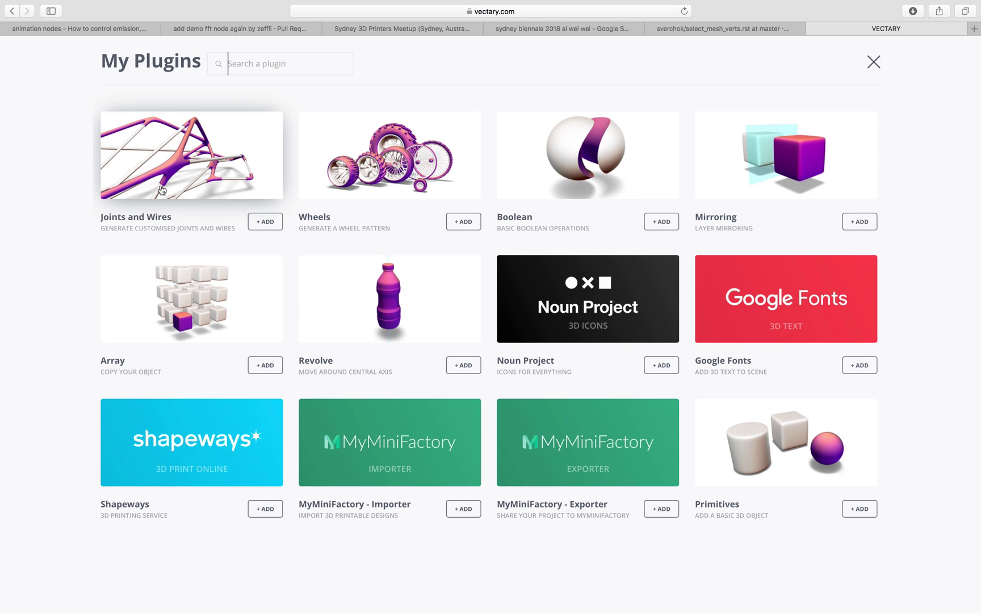
click(265, 221)
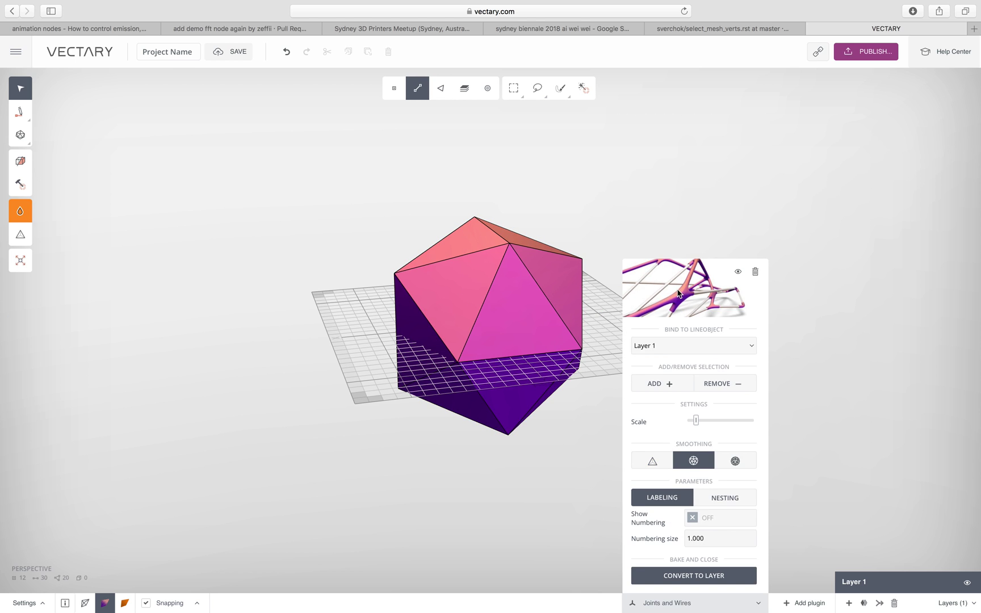
click(676, 345)
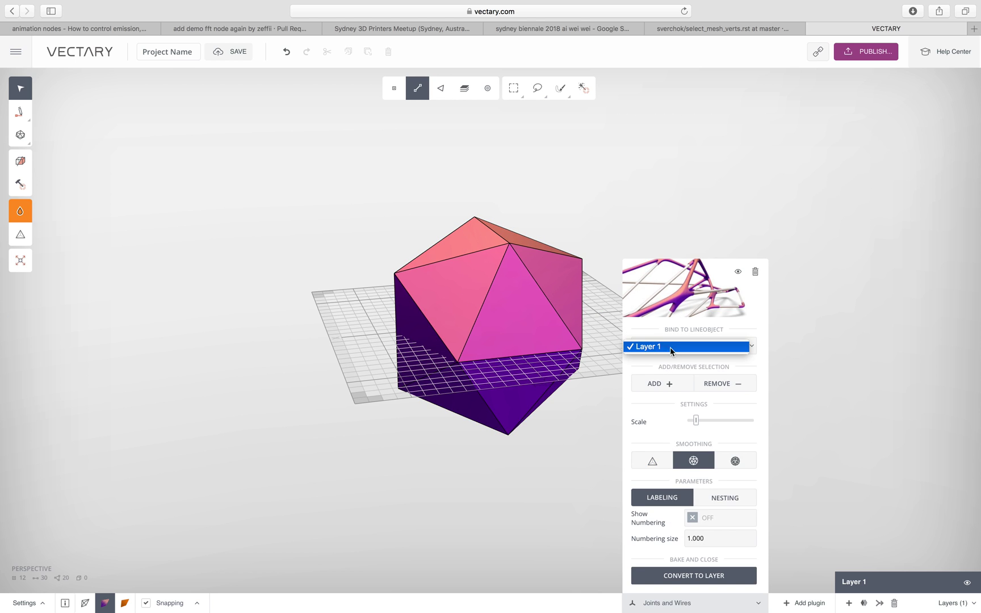
click(659, 351)
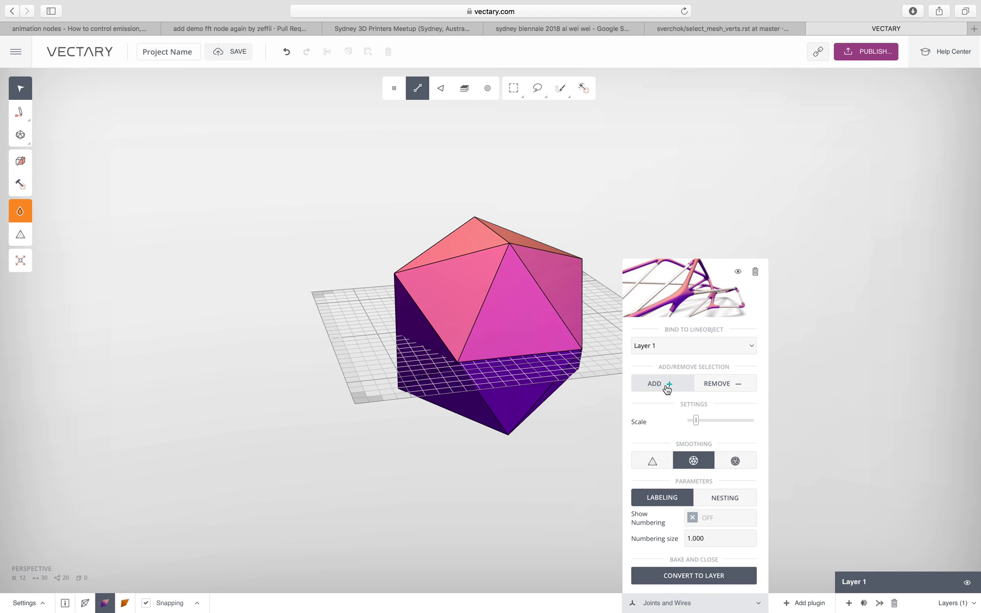
click(670, 345)
click(683, 347)
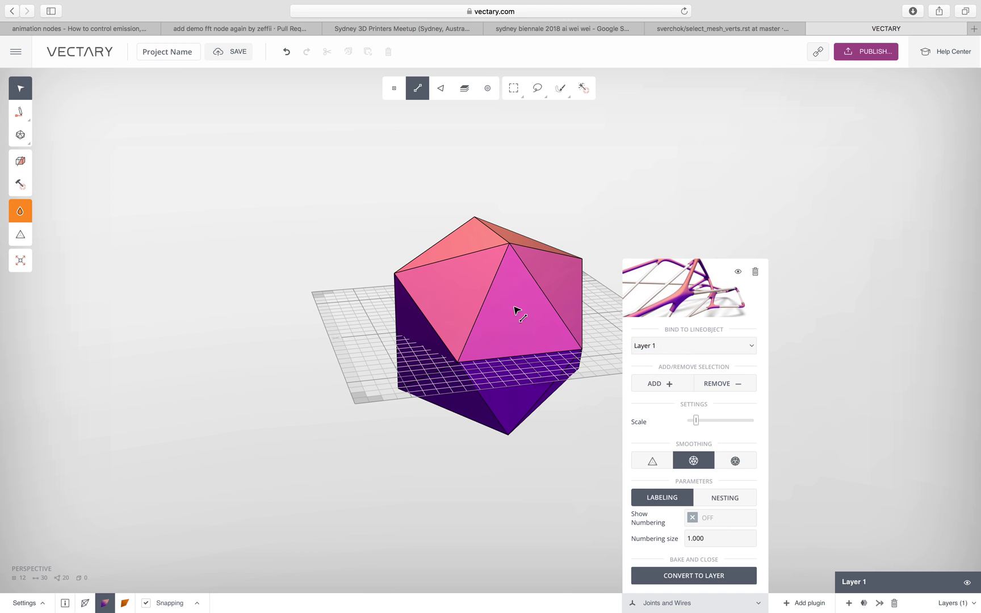
- Select the whole icosahedron as an object and try to add it to the Joints and Wires plugin bound to Layer 1
click(541, 324)
mouse_move(19, 106)
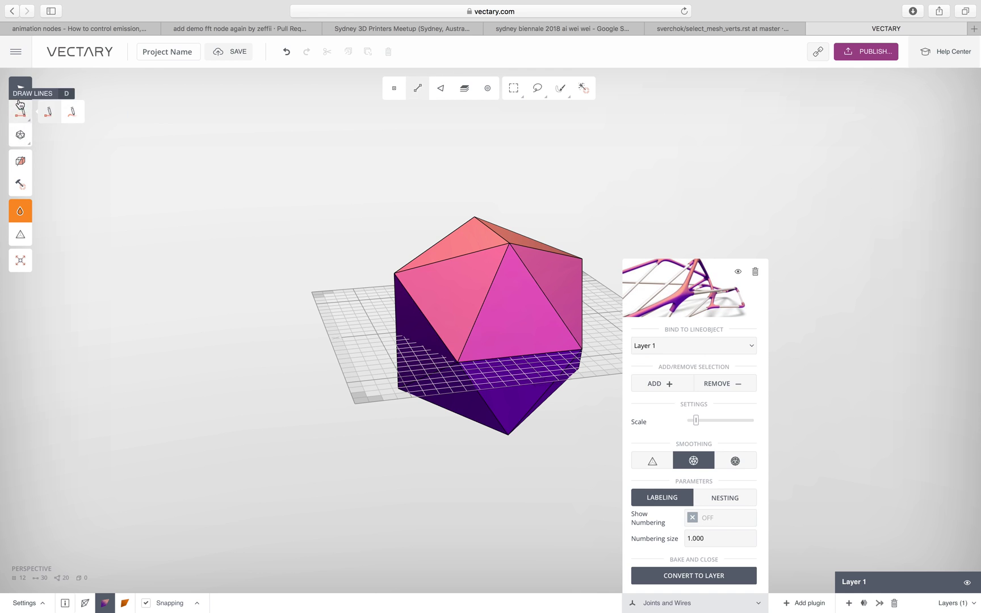
right_click(434, 301)
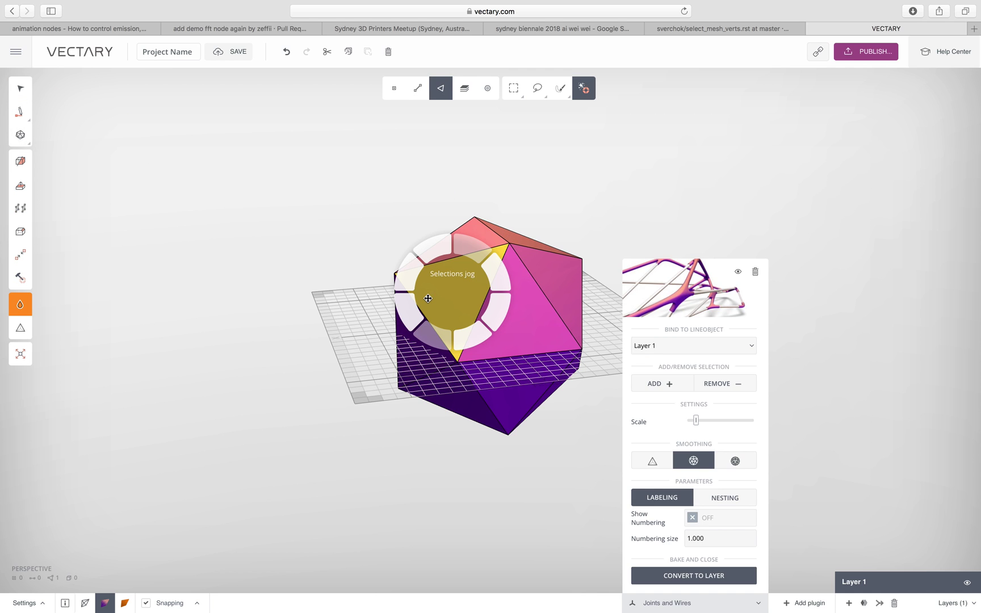
click(465, 90)
click(505, 287)
right_click(464, 329)
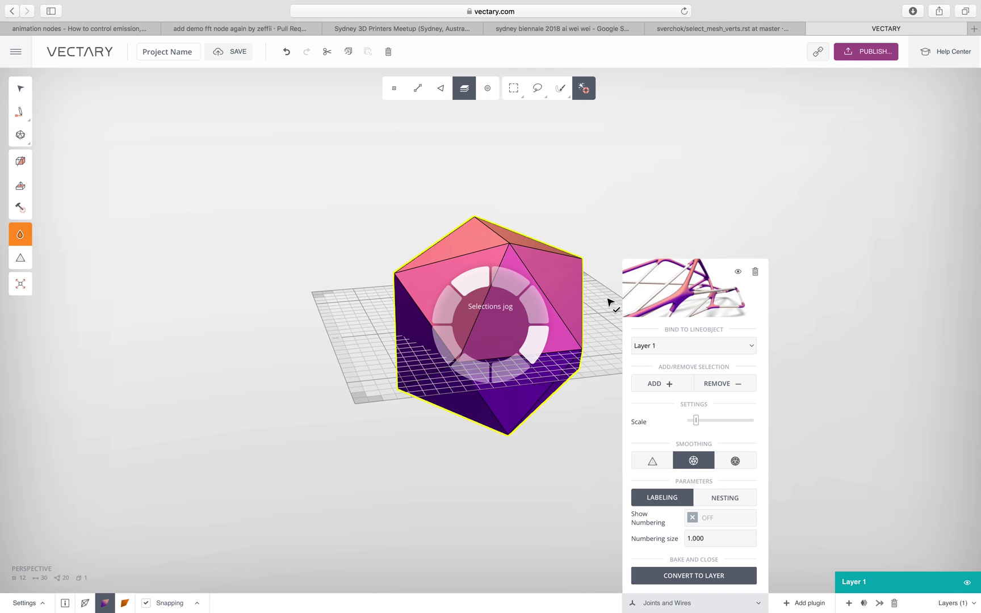
click(666, 348)
click(667, 350)
click(664, 385)
right_drag(563, 407, 603, 386)
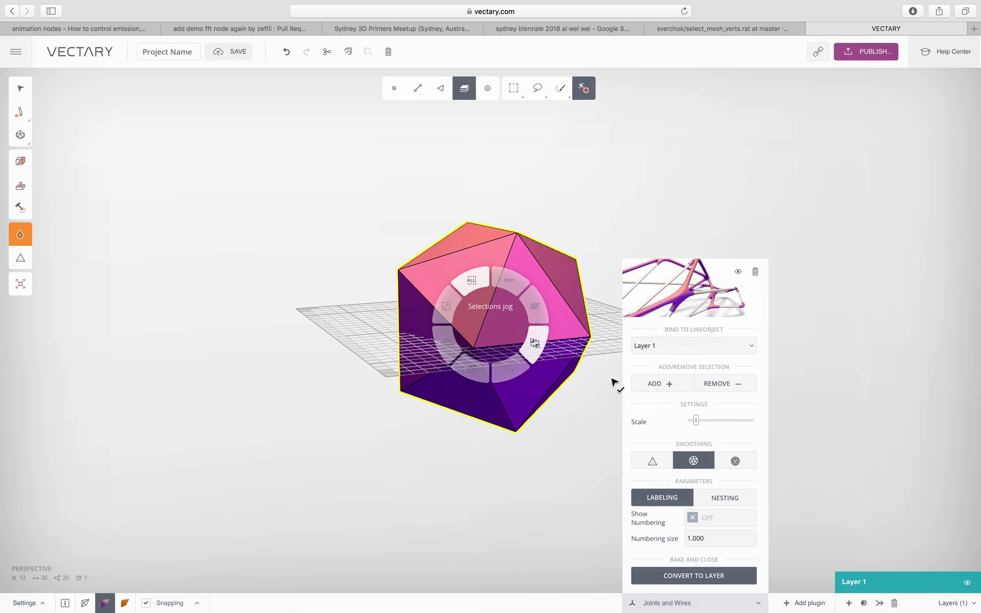
click(734, 348)
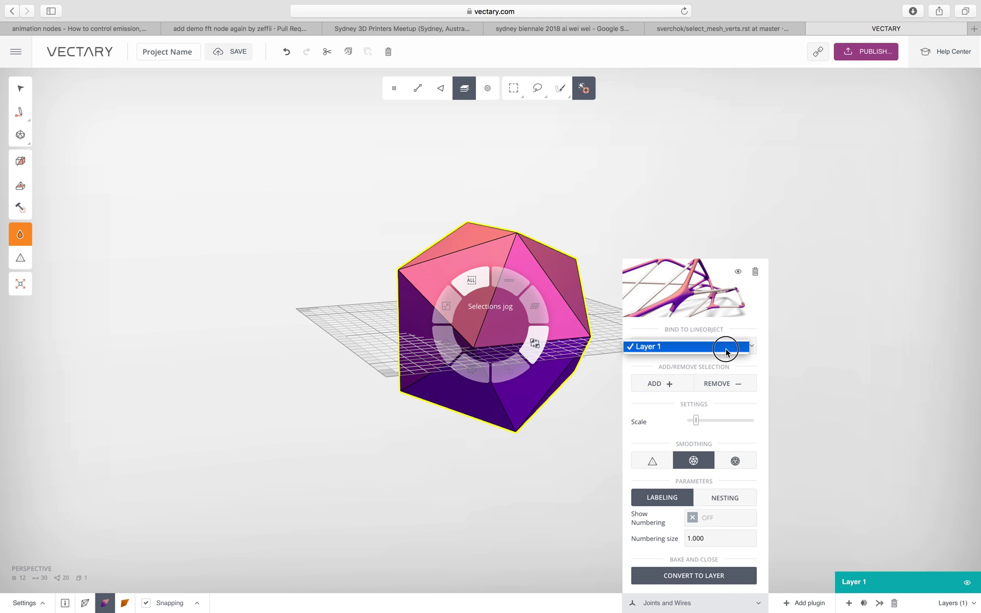
- Add an empty second layer and toggle Layer 1's visibility off and back on
click(849, 605)
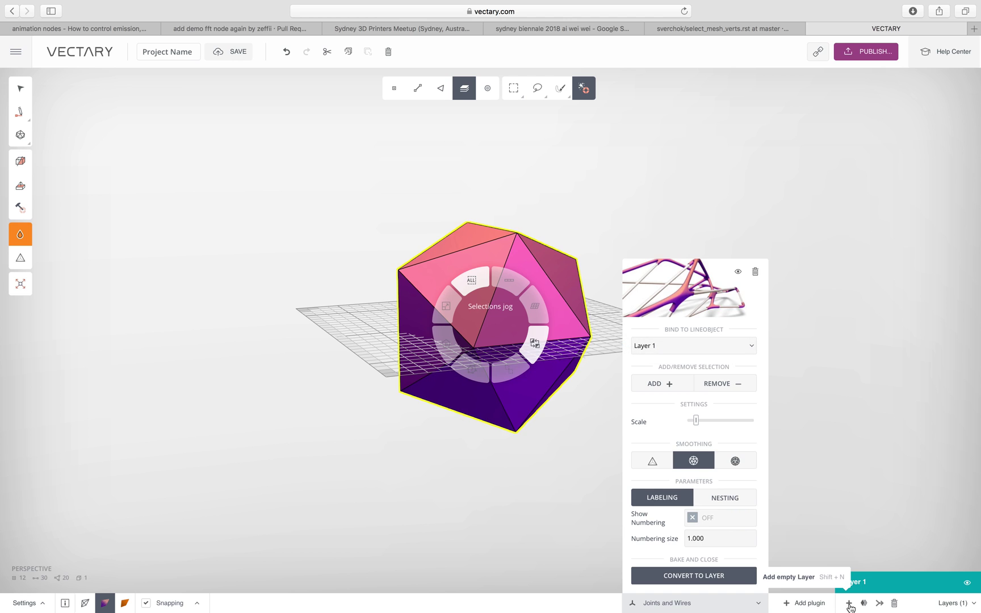
click(849, 606)
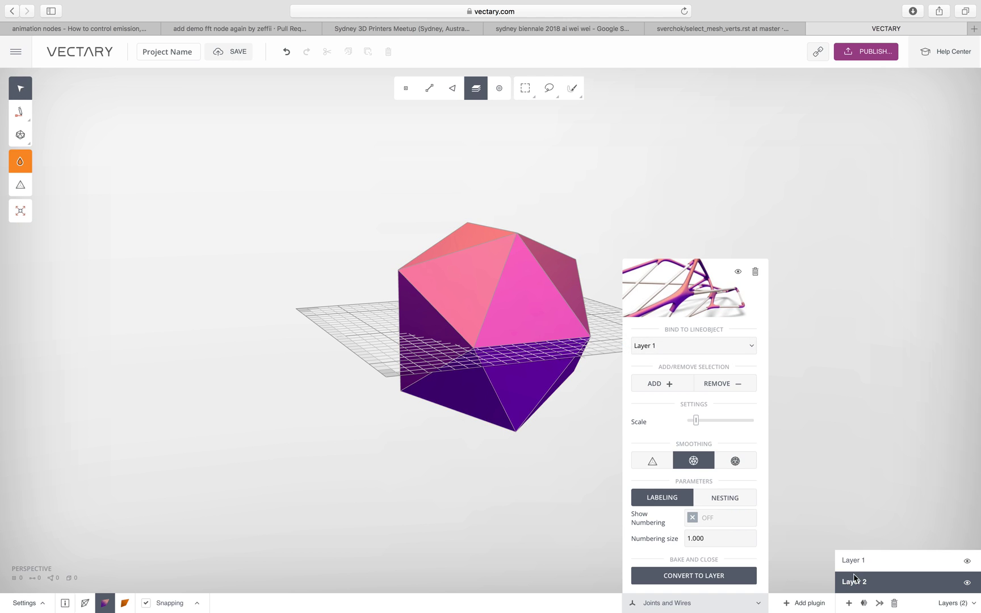
click(690, 350)
click(690, 357)
click(967, 561)
click(967, 561)
- Keep Joints and Wires bound to Layer 1 and add the icosahedron's edges to generate its joints and wires
click(662, 345)
click(648, 336)
click(659, 384)
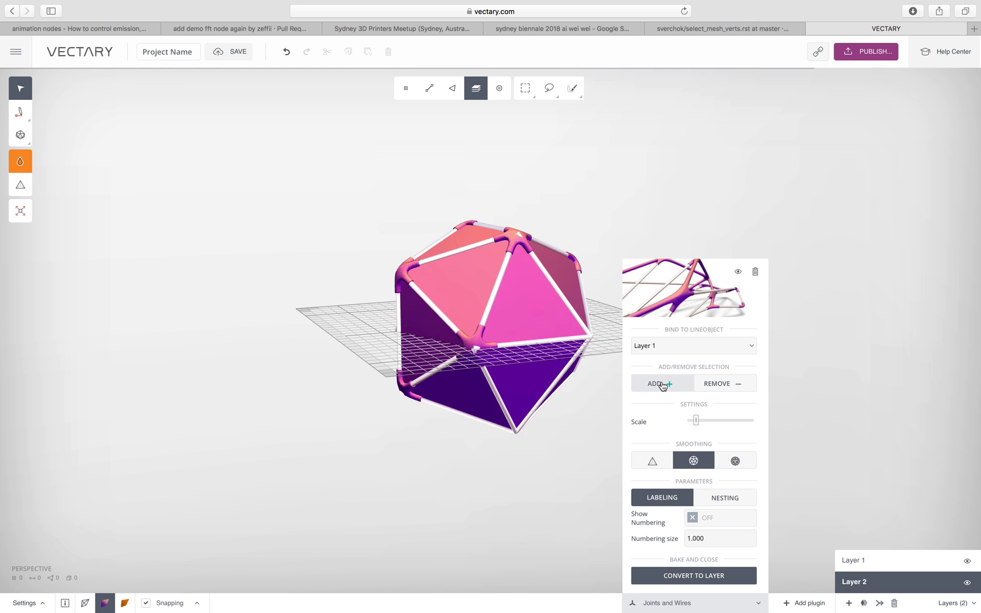
- Examine the generated joints and wires around the icosahedron, cancelling the request to delete the plugin object
right_drag(564, 209, 517, 224)
drag(519, 228, 591, 252)
drag(524, 206, 696, 269)
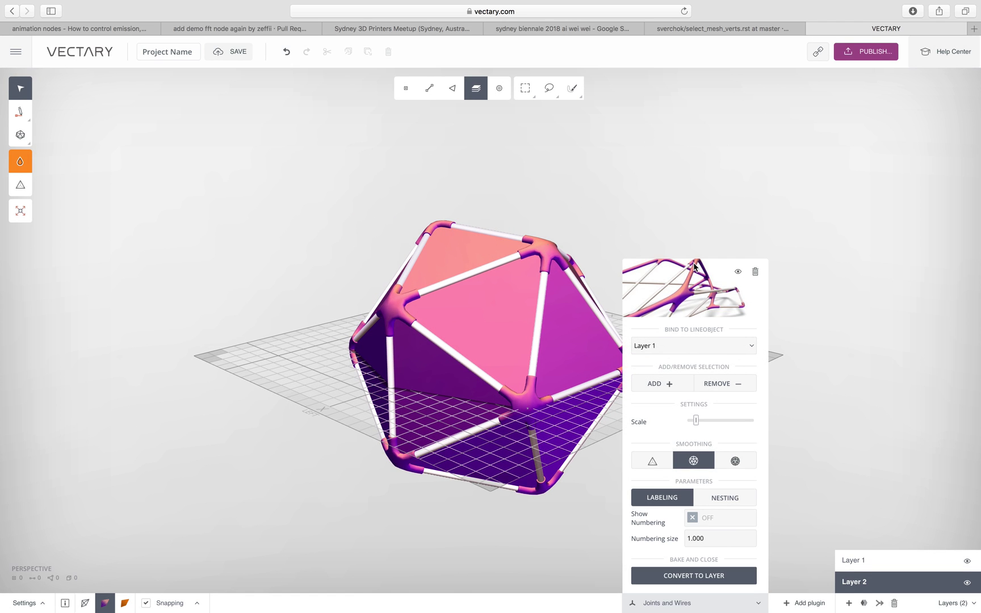
click(755, 273)
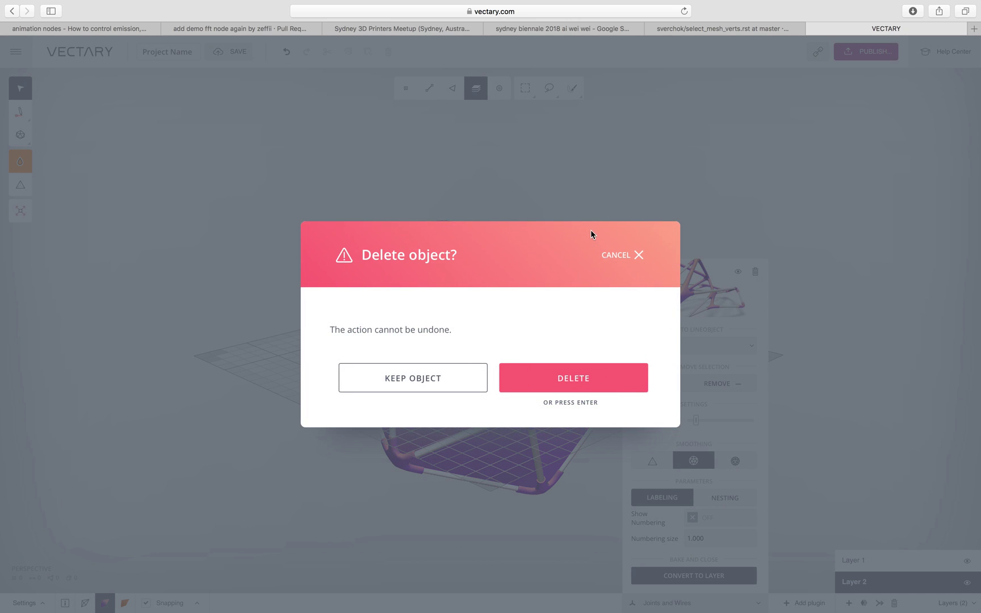
click(631, 259)
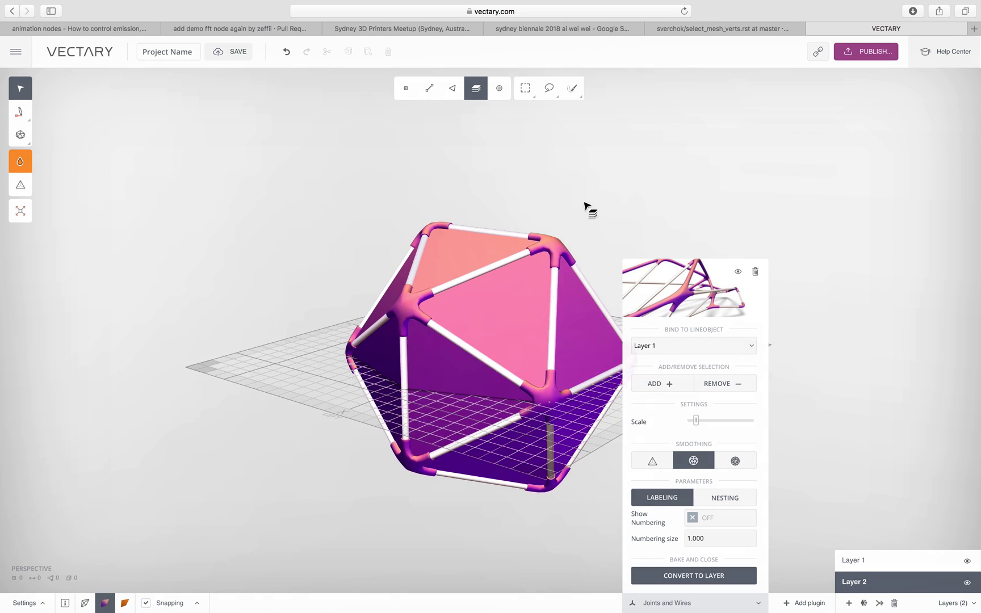
right_drag(459, 219, 363, 227)
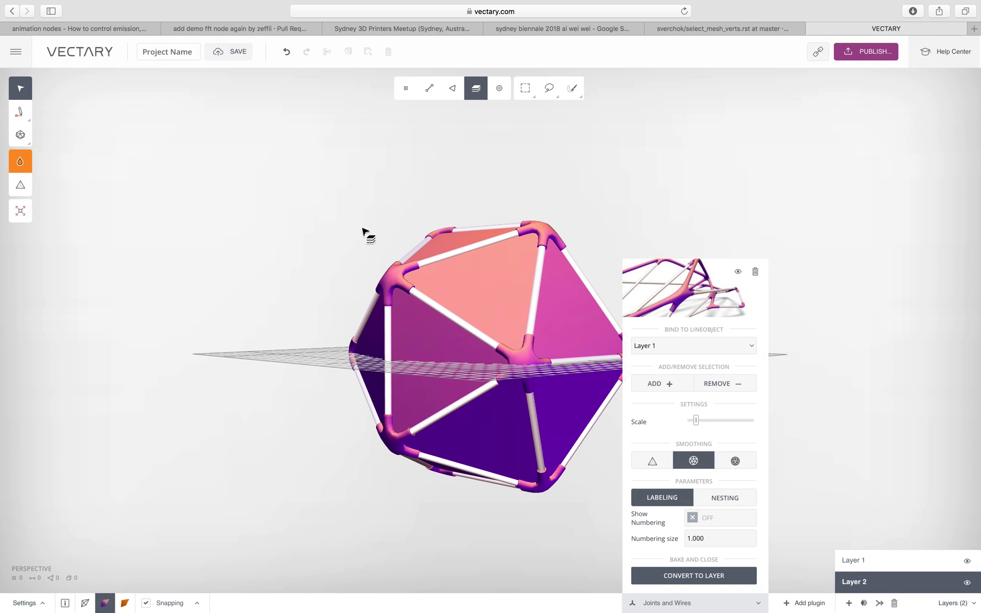
scroll(364, 226, up, 3)
- Switch to Blender, examine the joint-and-wire icosahedron frames and select the red frame
click(416, 264)
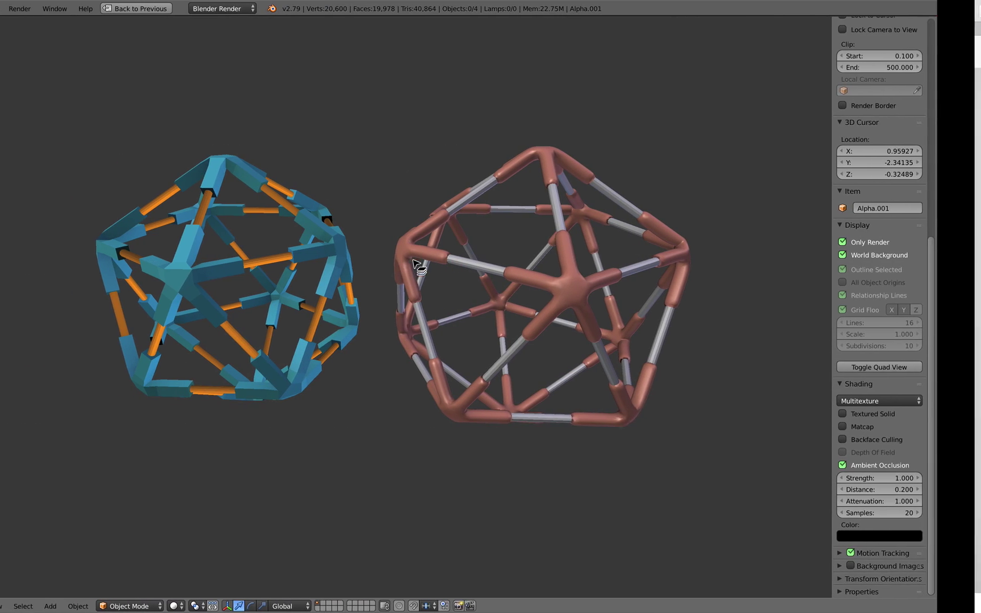
middle_drag(410, 230, 517, 249)
scroll(424, 229, up, 2)
scroll(445, 235, down, 2)
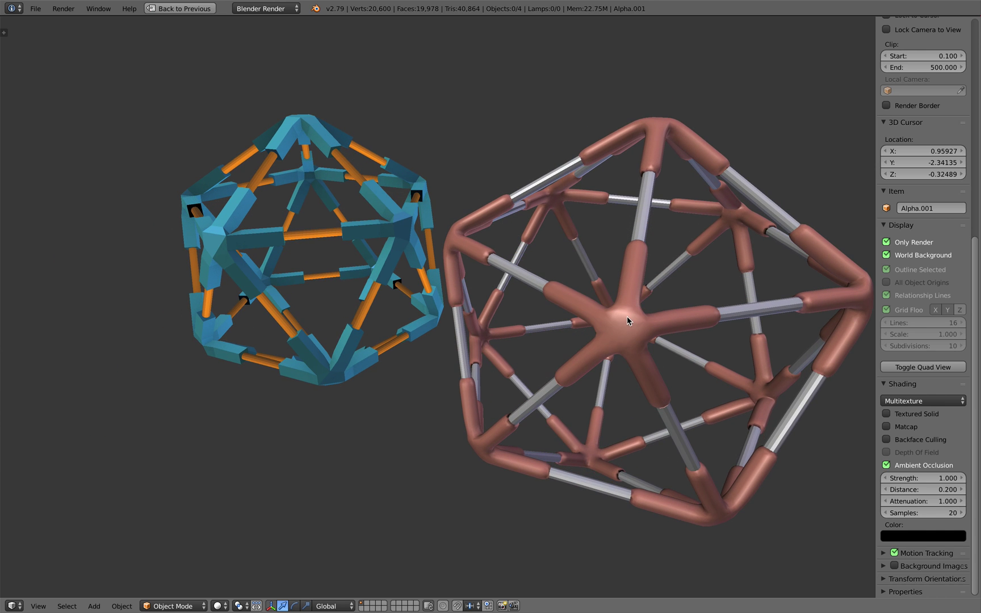
right_click(601, 309)
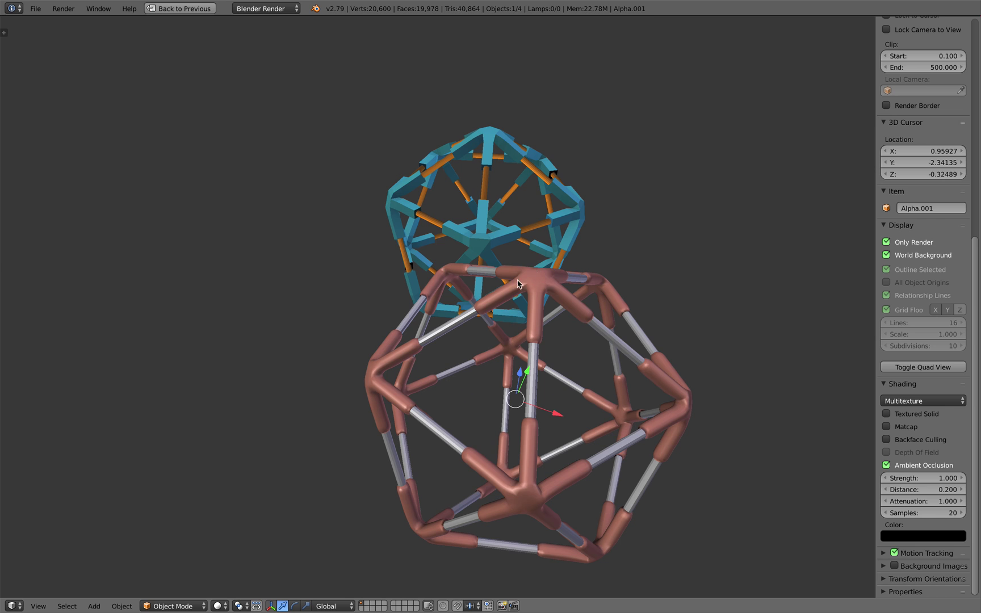
- Select the blue frame in Blender, switch back to Vectary and examine the joints and wires around the icosahedron
middle_drag(518, 284, 574, 293)
right_click(364, 243)
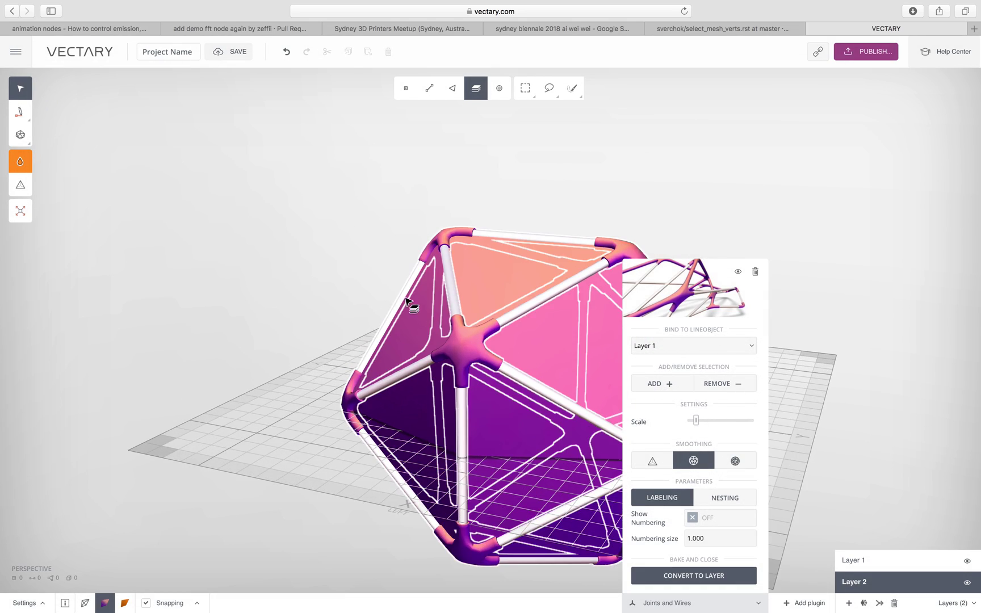
right_drag(301, 286, 407, 296)
scroll(347, 283, up, 2)
right_drag(401, 333, 462, 312)
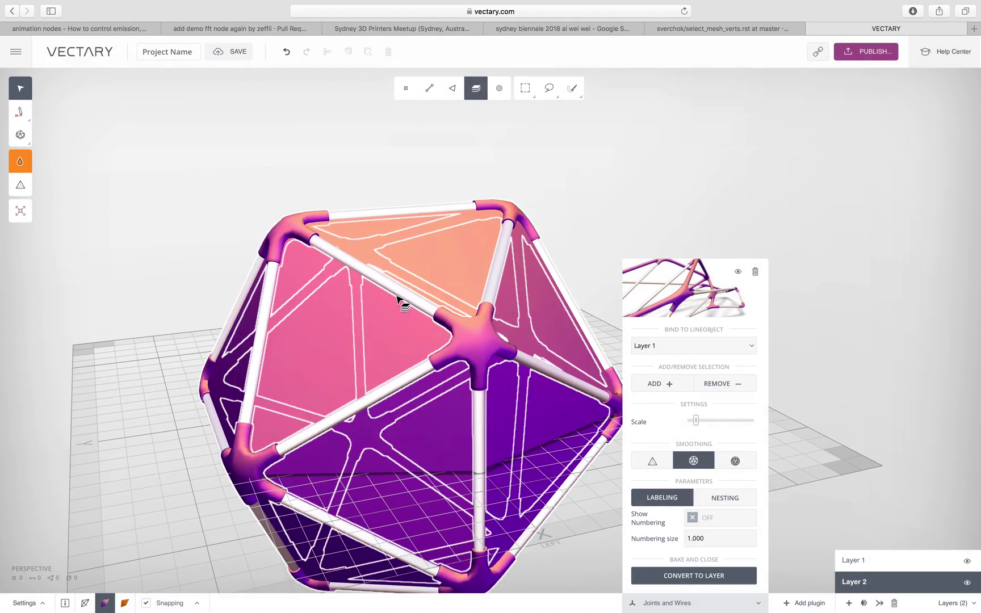
right_drag(404, 301, 456, 312)
scroll(456, 311, down, 3)
scroll(381, 284, up, 3)
right_drag(355, 290, 414, 307)
middle_drag(361, 350, 335, 256)
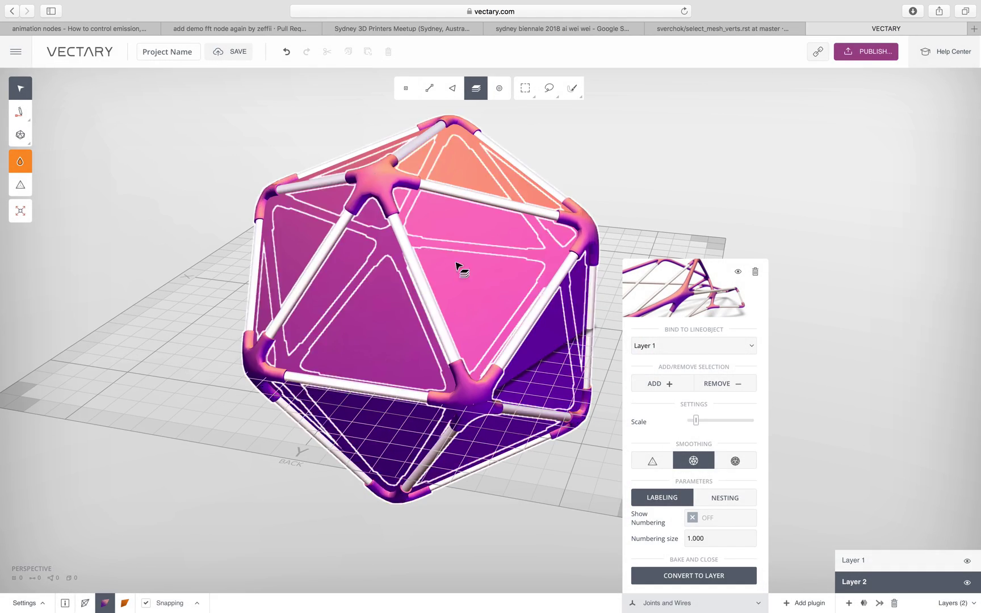
- Leave the Vectary page, switch to Blender and start a new file with all default objects deleted
click(813, 29)
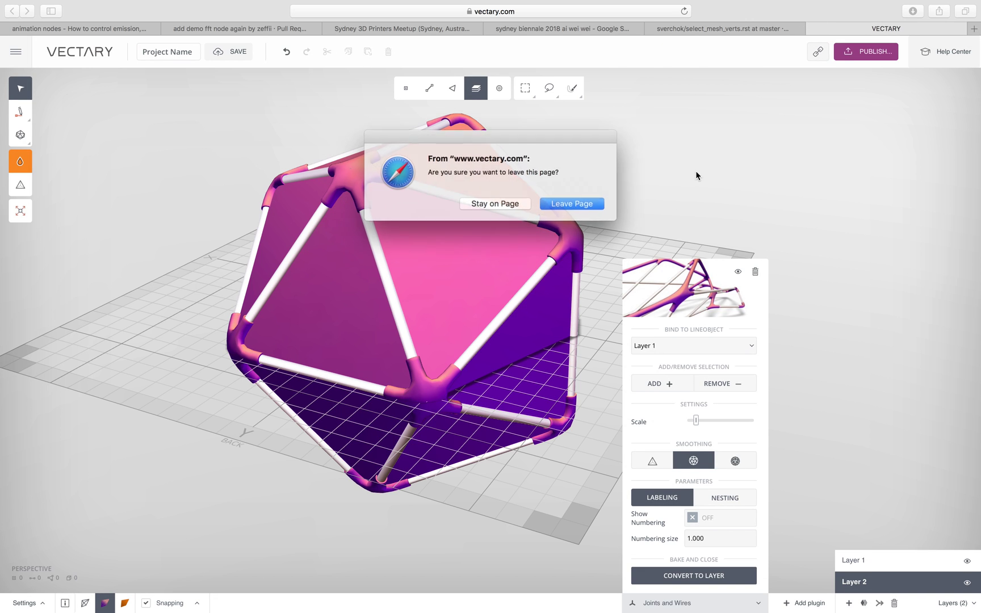
click(562, 203)
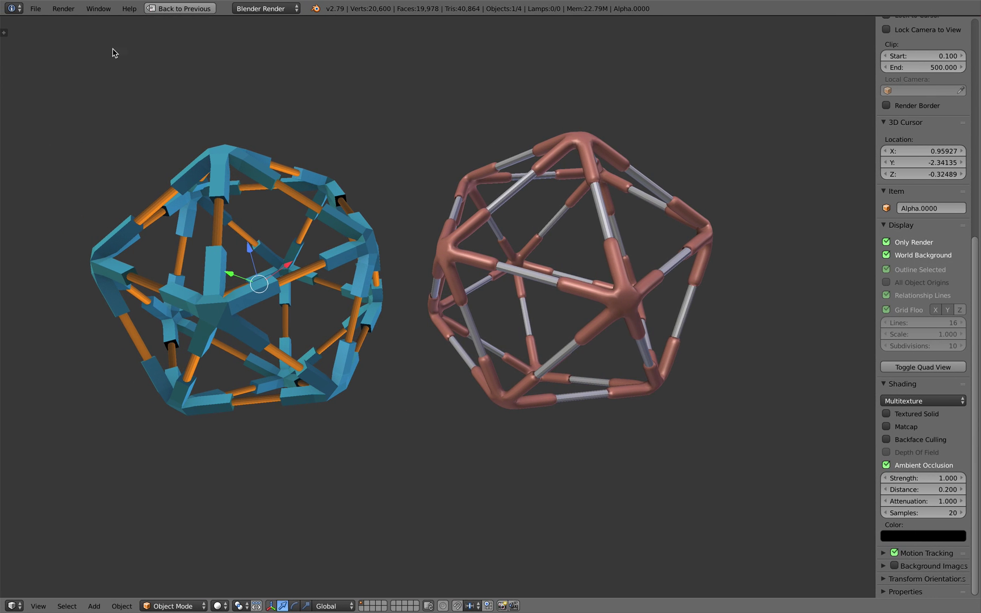
click(9, 8)
click(51, 21)
click(54, 30)
key(a)
key(a)
key(Delete)
- Save the empty scene to the Desktop as jointWireVectary_001
click(36, 8)
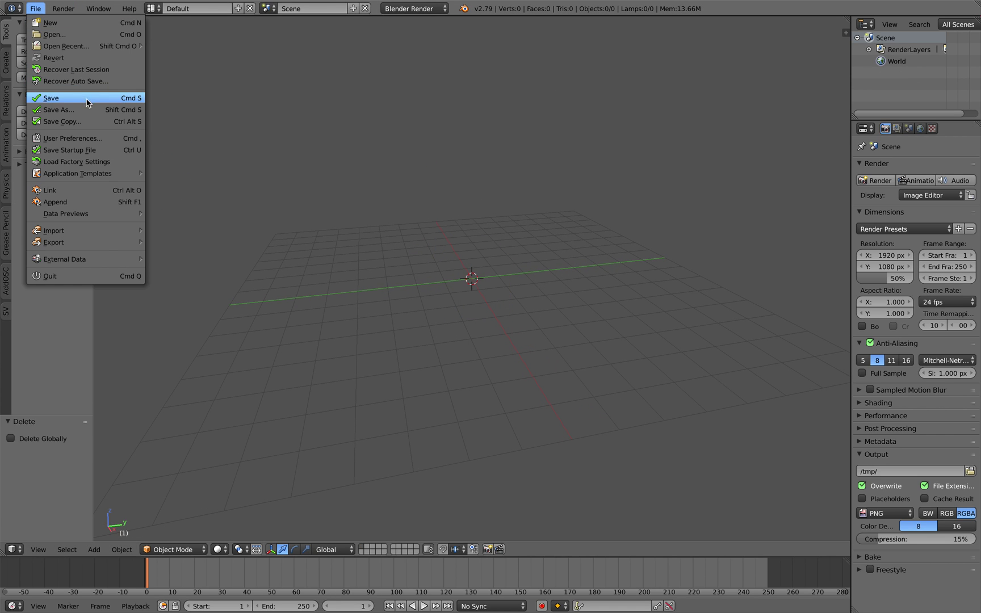
click(45, 105)
click(192, 54)
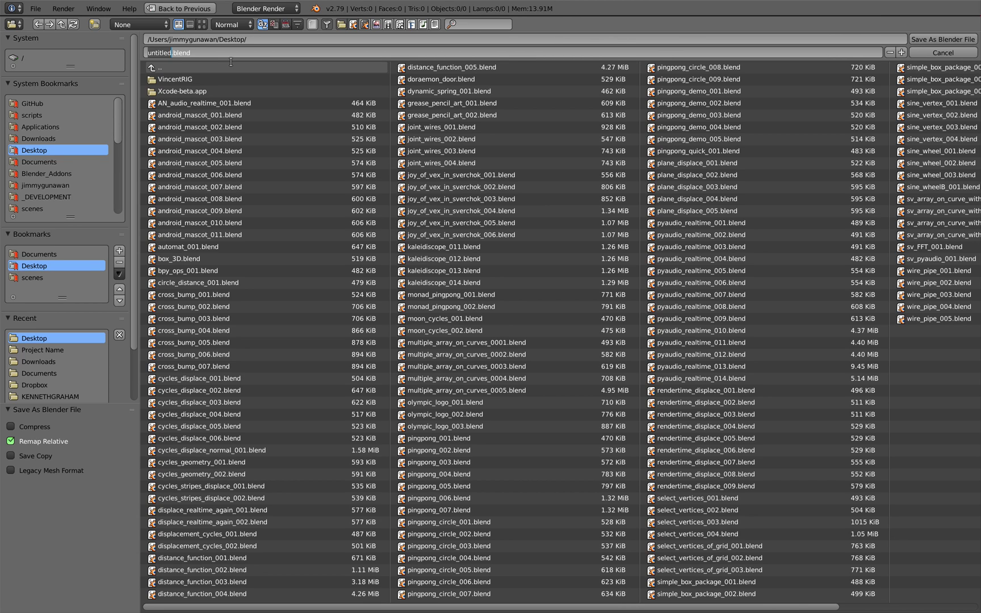
text(jointWireVectary_001)
key(Return)
click(942, 40)
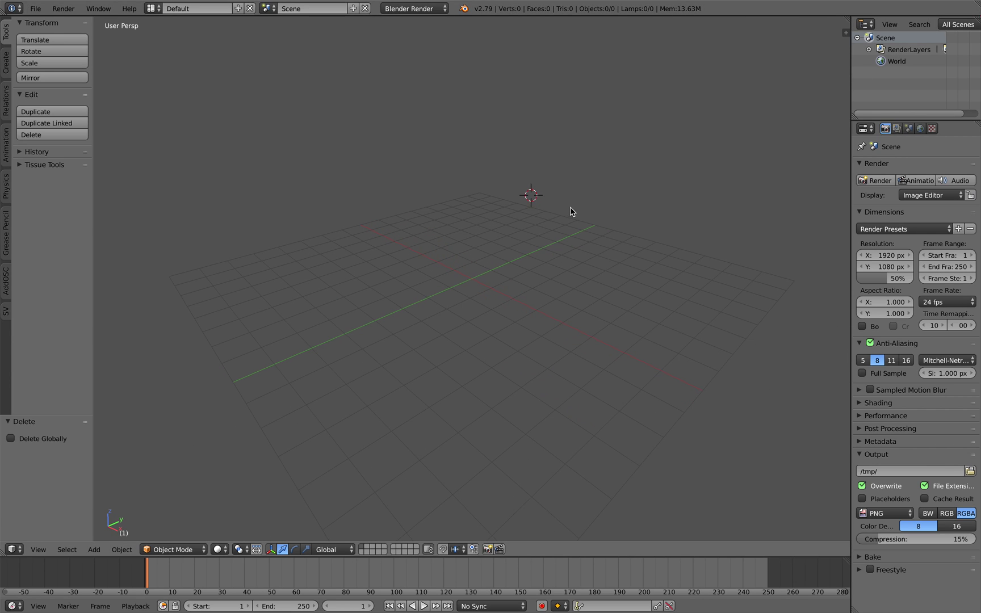
- Change the screen layout to Compositing and create a new Sverchok node tree
middle_drag(545, 209, 495, 203)
middle_drag(400, 202, 391, 198)
click(153, 8)
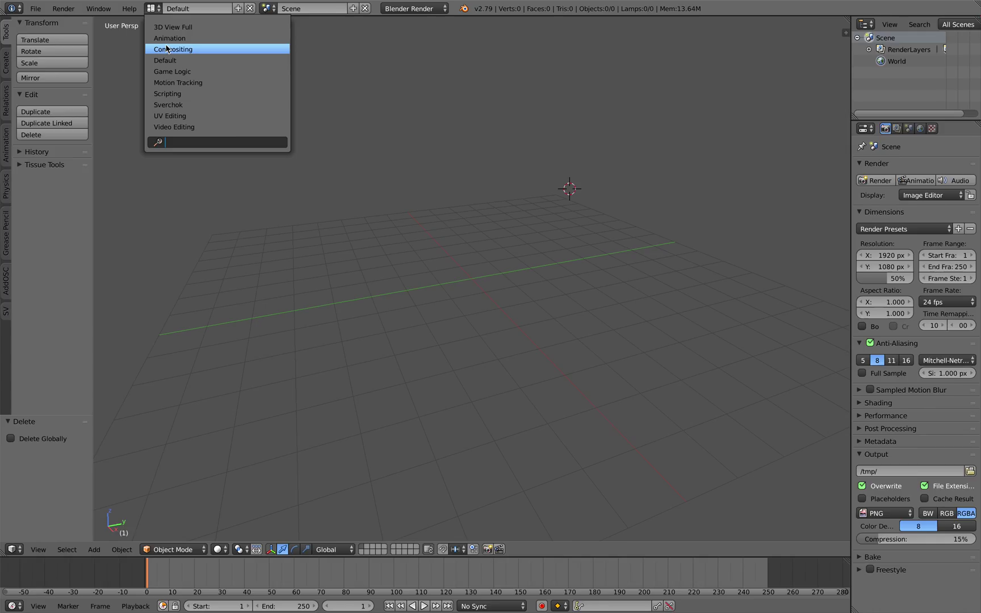
click(168, 49)
click(141, 360)
drag(394, 374, 380, 397)
middle_drag(417, 412, 412, 396)
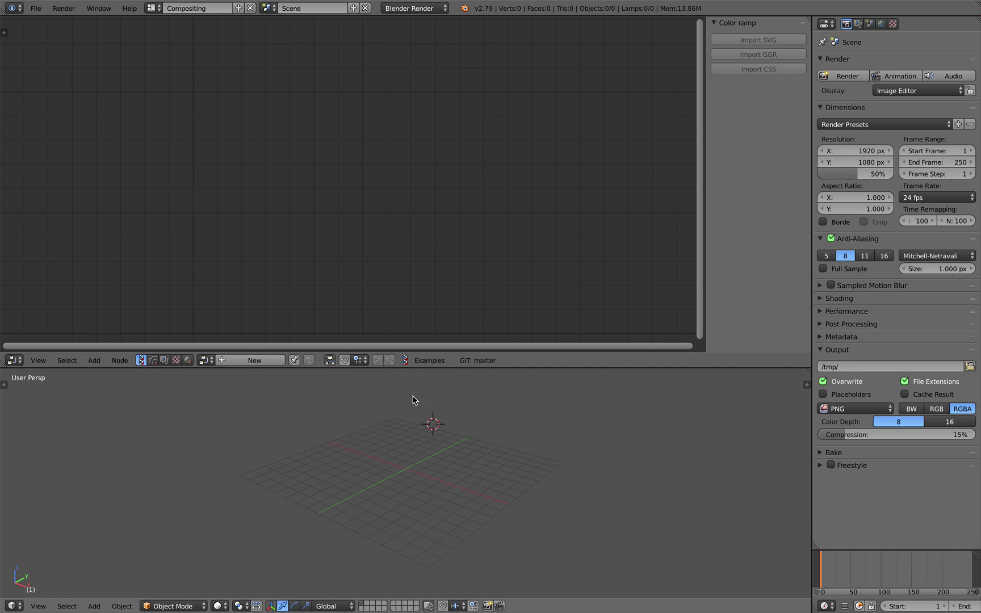
click(279, 362)
- Search for "ico" among the Sverchok nodes and add an IcoSphere node to the node tree
key(shift+a)
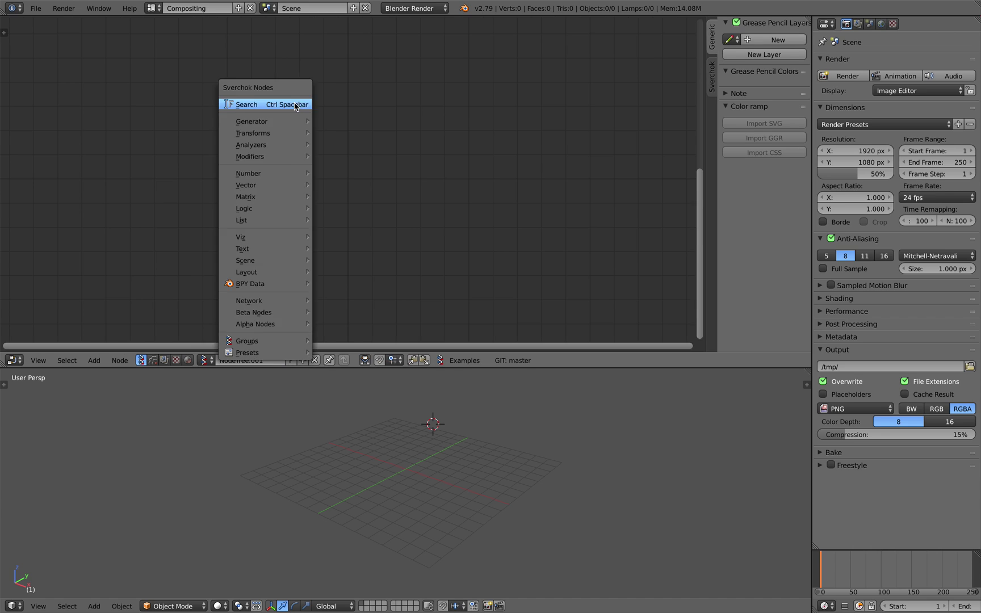
click(293, 102)
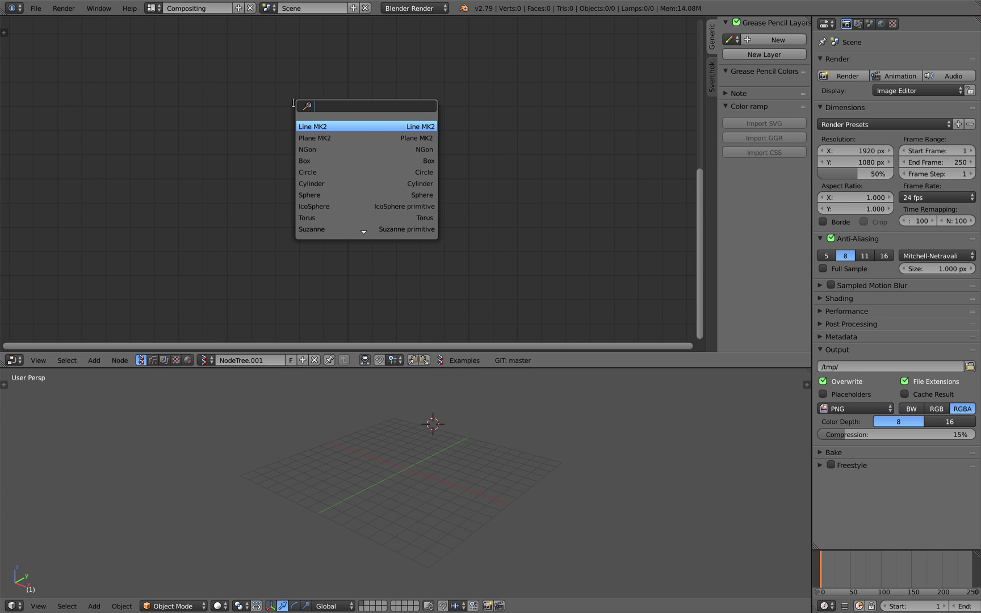
text(ico)
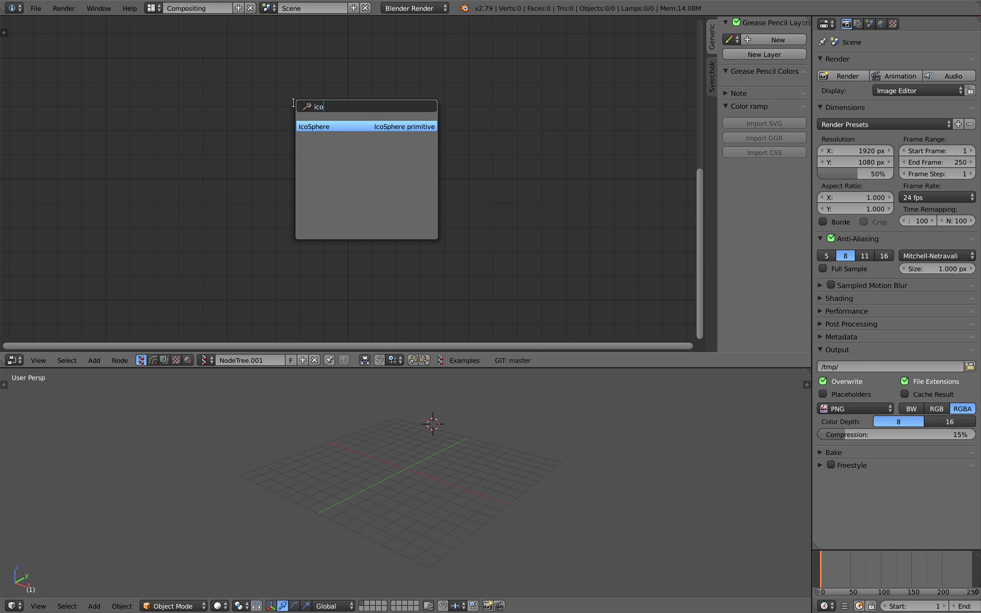
key(Return)
scroll(534, 158, down, 2)
- Add a Viewer Draw node beside the IcoSphere node by searching for "view"
middle_drag(534, 158, 500, 141)
key(shift+a)
click(500, 142)
text(view)
key(Return)
click(482, 99)
- Connect the IcoSphere's vertices and faces to the Viewer Draw's vertices and edg_pol inputs
drag(334, 138, 479, 247)
drag(353, 193, 334, 184)
scroll(525, 440, up, 3)
scroll(552, 462, up, 3)
middle_drag(550, 454, 485, 456)
middle_drag(326, 118, 307, 103)
scroll(413, 98, down, 2)
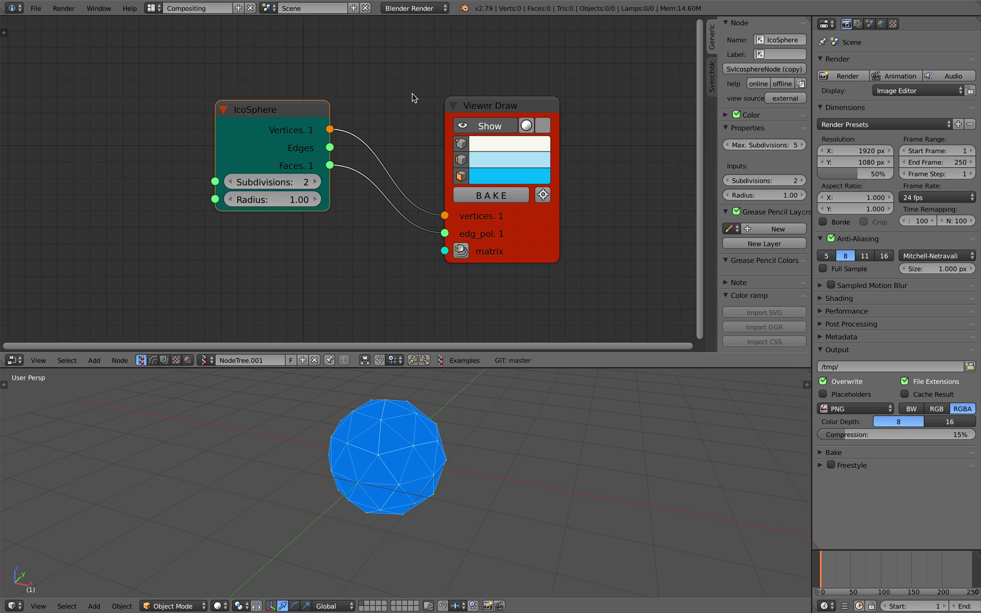
- Hide the node editor's properties sidebar and save the file
key(n)
middle_drag(612, 117, 570, 99)
key(ctrl+s)
click(570, 99)
- Try lower and higher subdivision levels on the IcoSphere node and set its subdivisions to 1
click(241, 164)
click(241, 163)
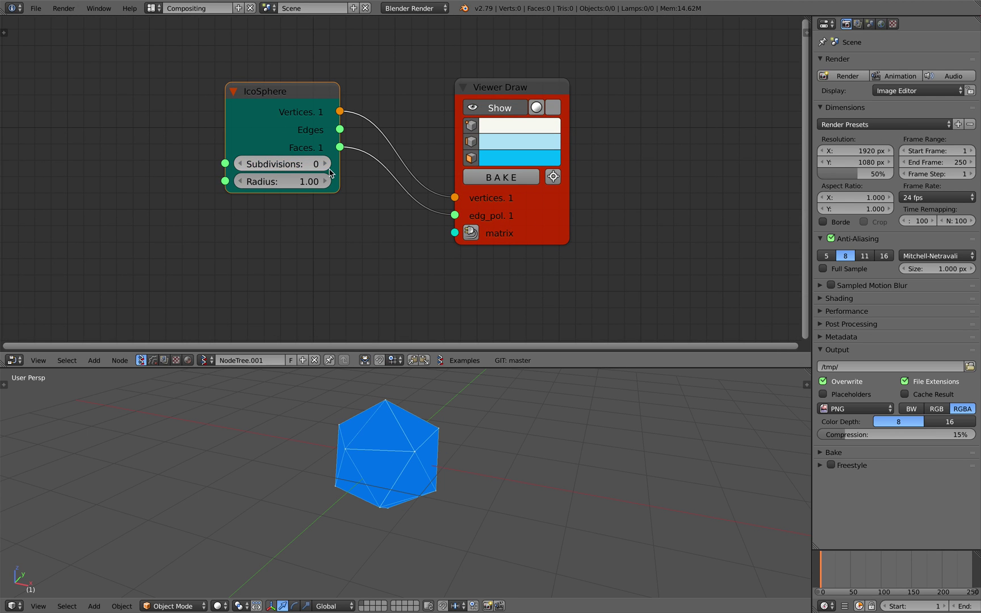
click(325, 164)
click(326, 163)
click(240, 163)
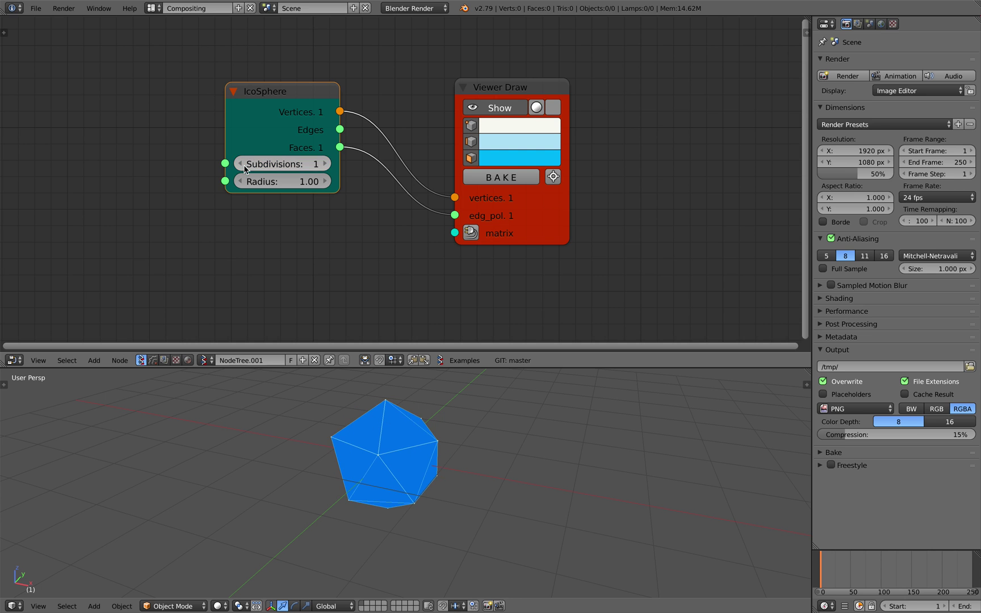
click(244, 169)
click(324, 165)
middle_drag(358, 397, 455, 407)
click(309, 181)
drag(310, 181, 340, 181)
key(Escape)
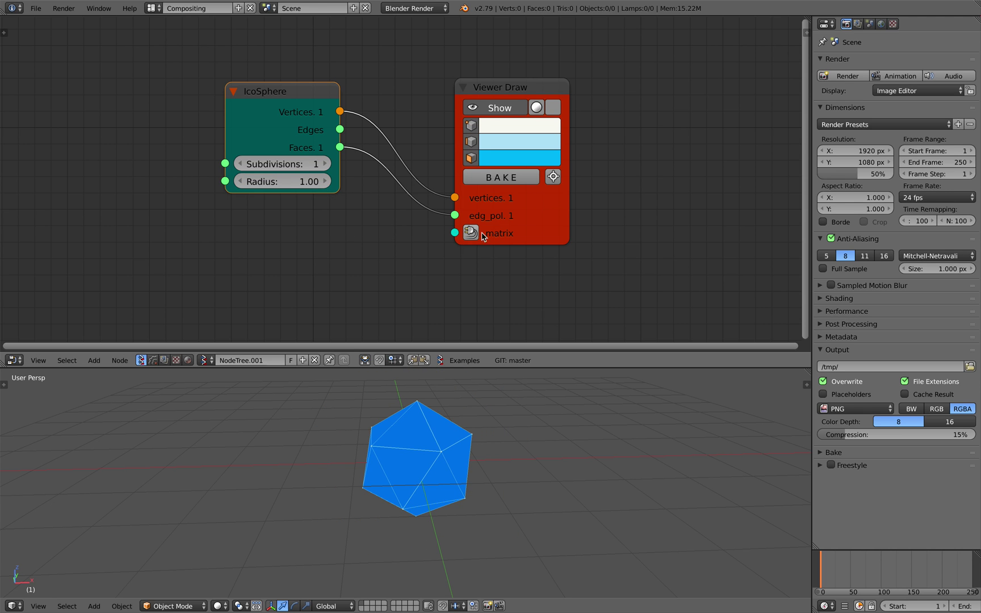
- Move the Viewer Draw node higher than the IcoSphere node and save the file
drag(511, 232, 559, 178)
scroll(562, 197, down, 3)
middle_drag(562, 197, 417, 191)
mouse_move(488, 423)
middle_down()
mouse_move(470, 435)
mouse_move(494, 432)
middle_up()
middle_drag(441, 226, 359, 231)
middle_drag(368, 171, 507, 194)
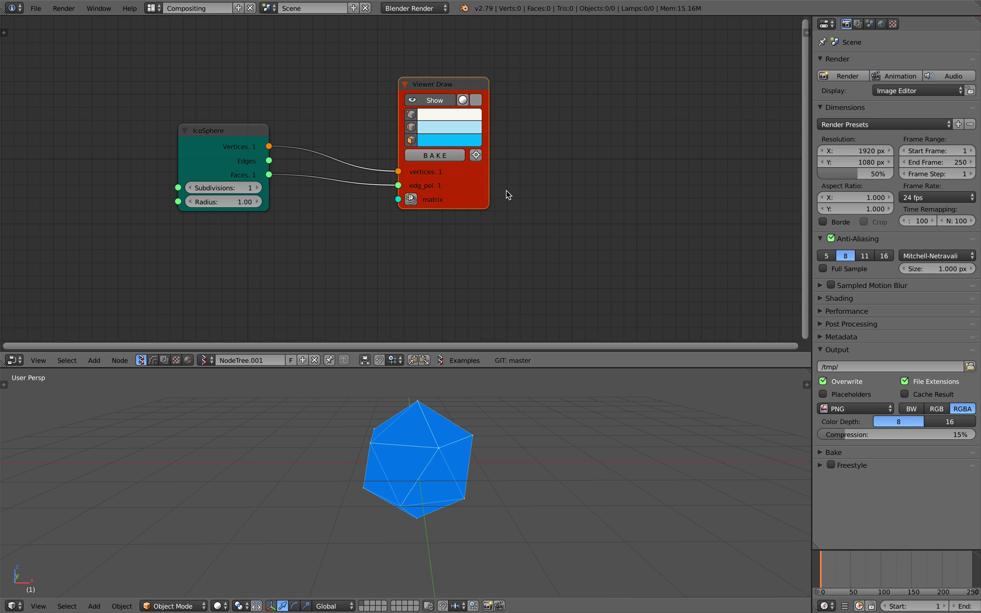
scroll(387, 438, up, 1)
key(ctrl+s)
middle_drag(396, 435, 432, 410)
click(389, 444)
- Replace the faces link by connecting the IcoSphere's edges to the Viewer Draw's edg_pol input
middle_drag(452, 479, 446, 454)
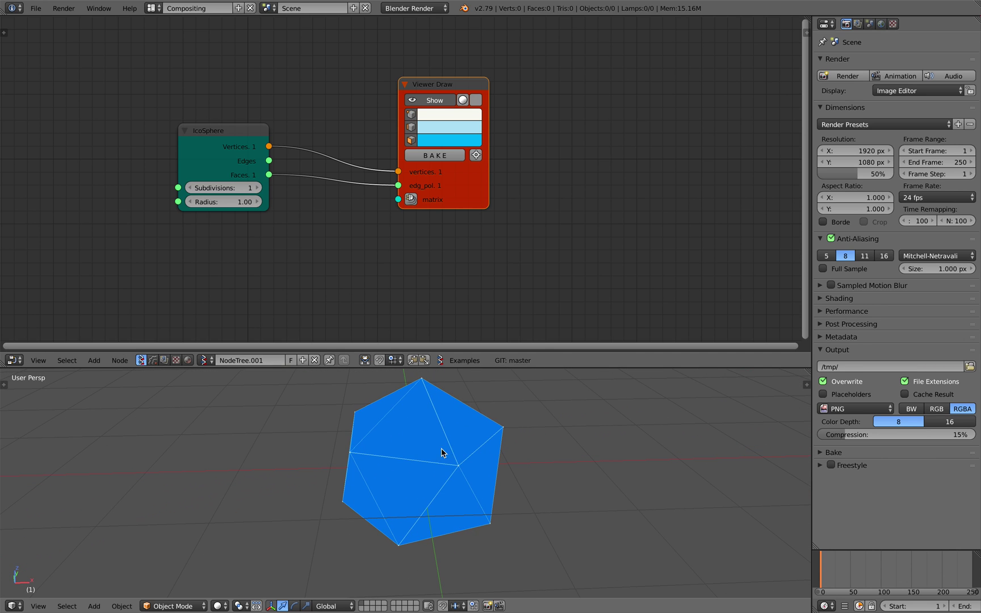
middle_drag(434, 476, 447, 473)
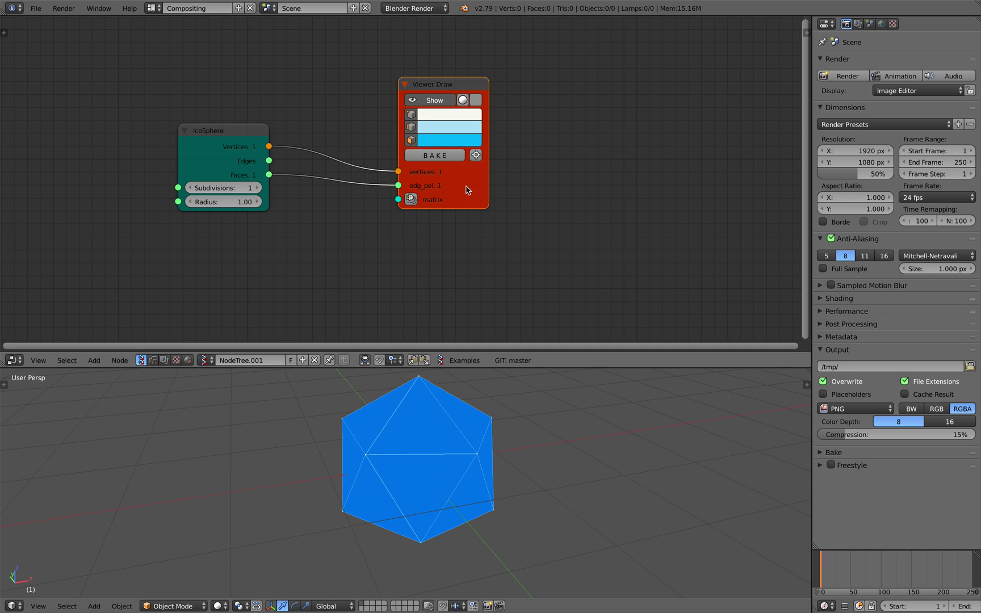
drag(277, 166, 320, 168)
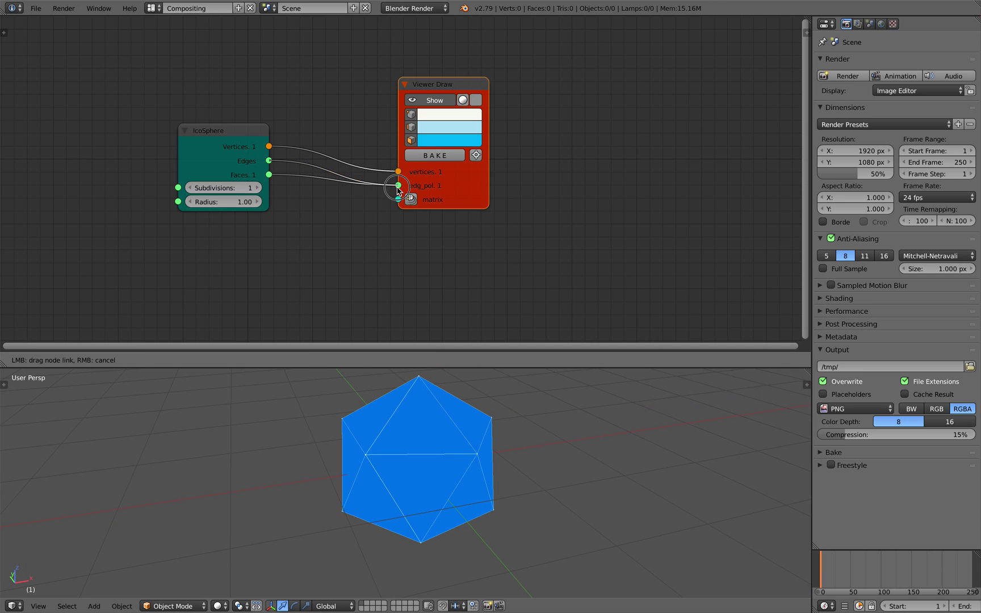
drag(398, 189, 398, 186)
- Bake the icosahedron wireframe into a mesh object and move it along the X axis beside the node preview
key(g)
key(x)
click(692, 431)
shift+middle_drag(684, 432, 471, 463)
- Add a Skin modifier to the baked icosahedron wireframe
click(917, 24)
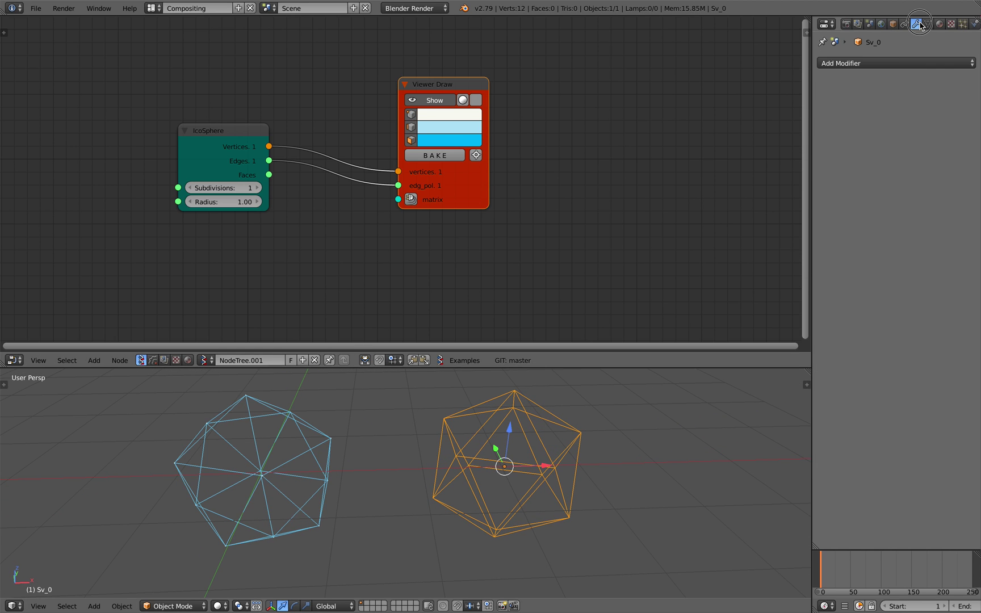
click(891, 64)
click(721, 228)
middle_drag(610, 446, 613, 442)
- Shrink the skin radius of all vertices in Edit Mode in two passes to thin the struts, and return to Object Mode
key(Tab)
click(667, 439)
middle_drag(549, 438, 613, 438)
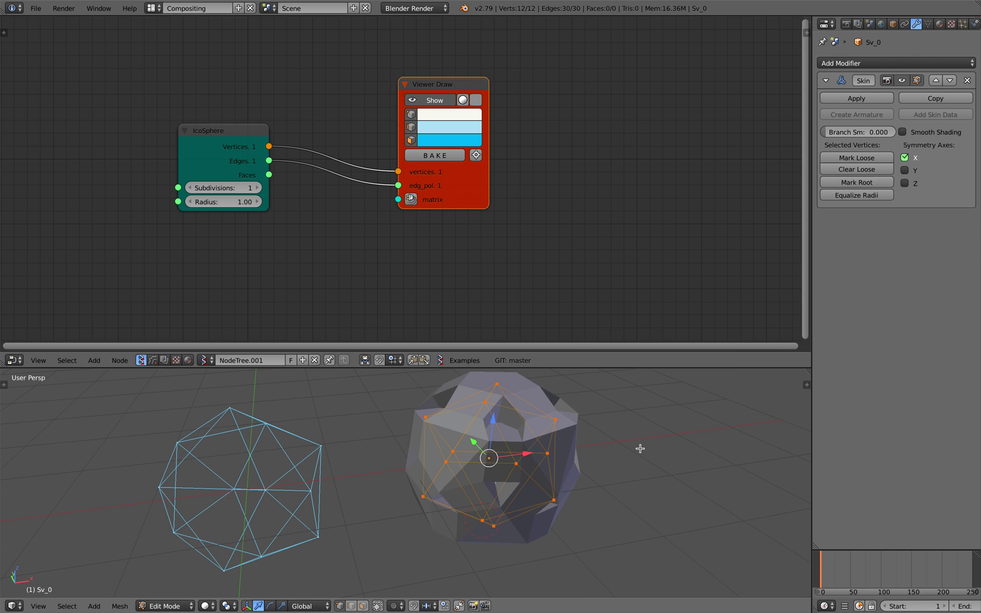
key(ctrl+a)
click(562, 462)
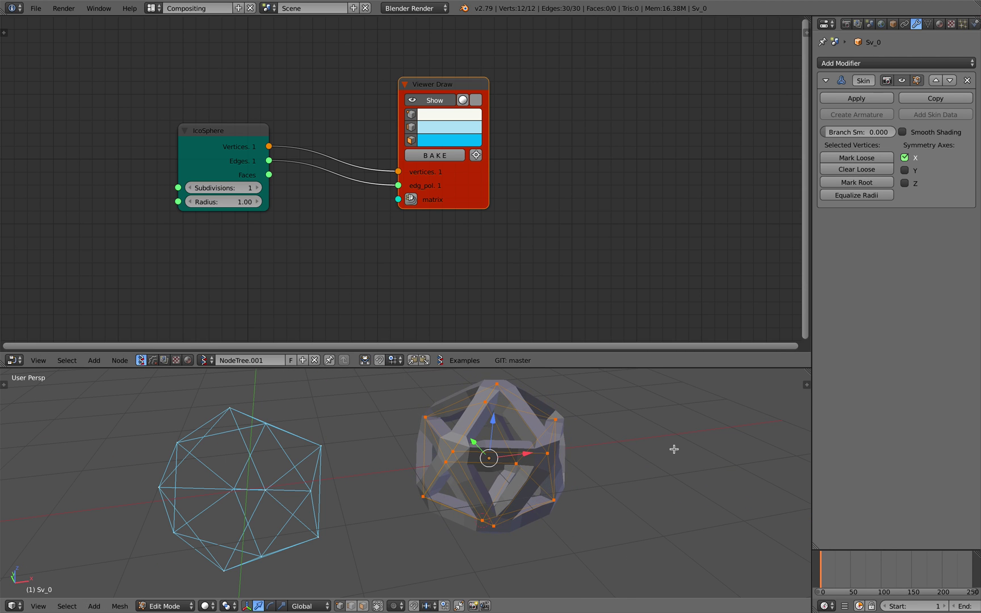
key(ctrl+a)
click(593, 455)
key(Tab)
- Annotate the struts of the skinned frame with freehand strokes
click(499, 454)
middle_drag(550, 486, 486, 475)
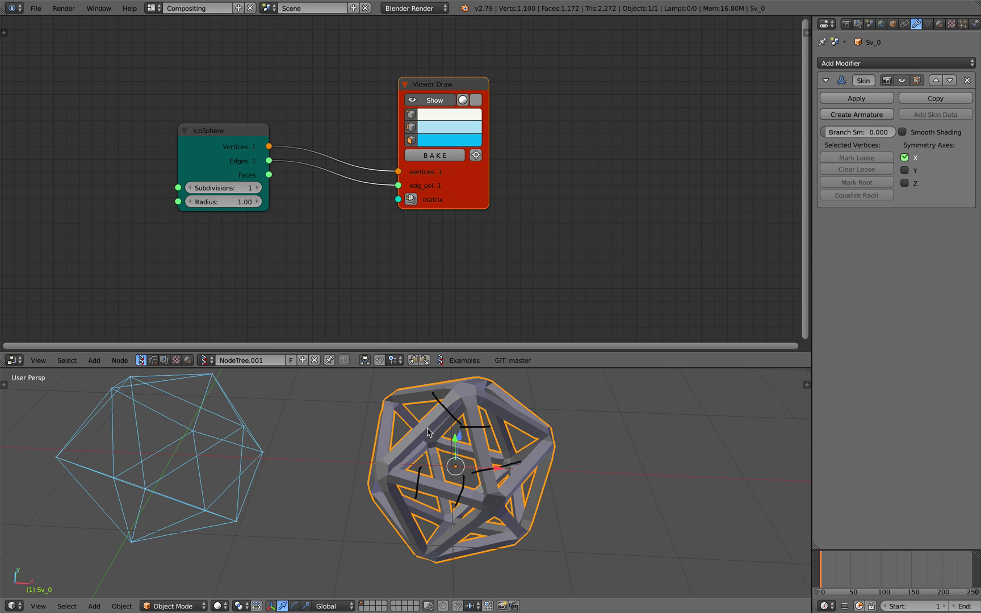
middle_drag(418, 455, 472, 460)
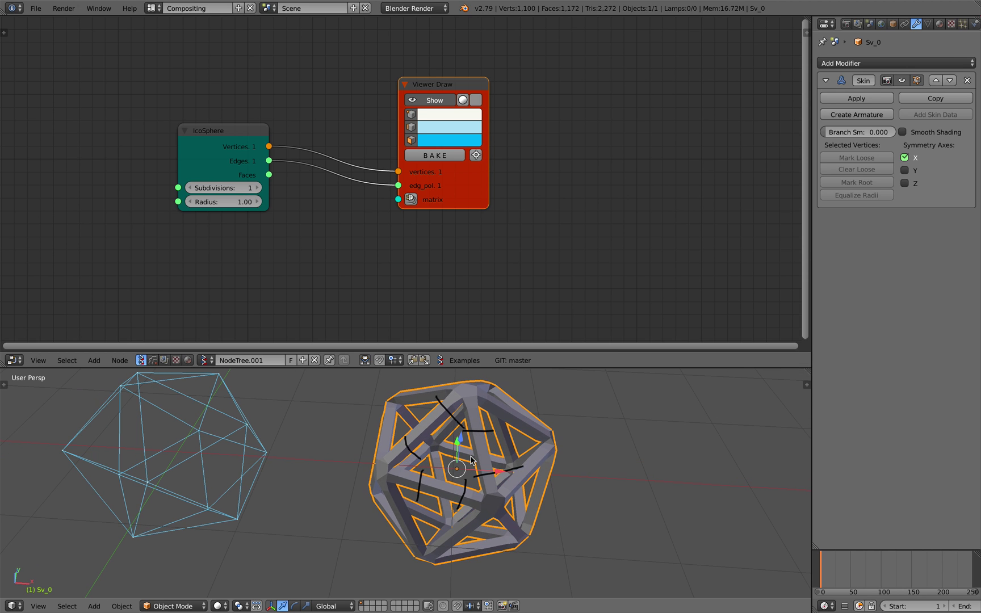
- Show the 3D view's properties sidebar and delete the skinned frame
click(804, 383)
scroll(753, 483, down, 5)
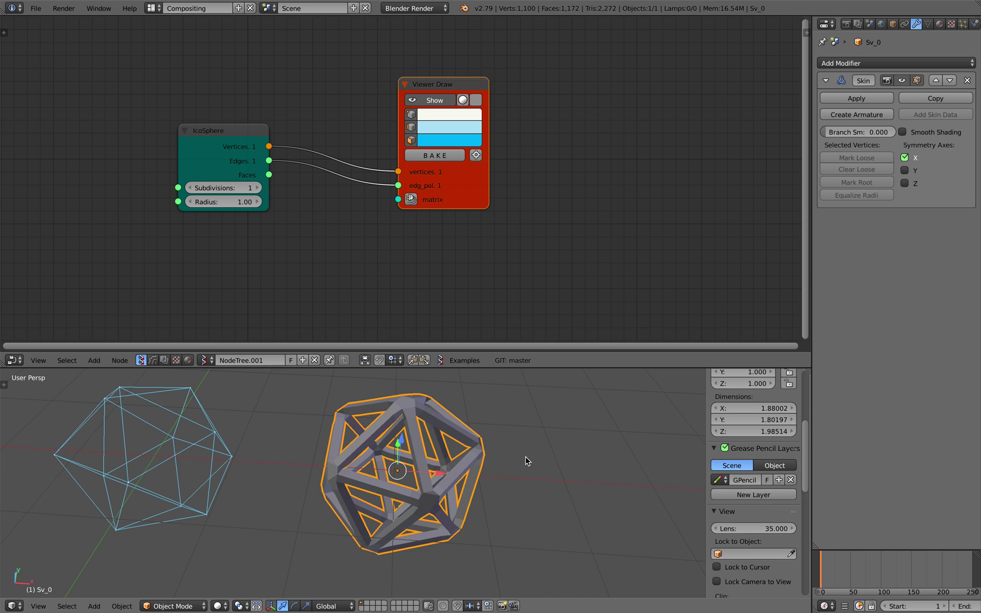
key(x)
click(602, 437)
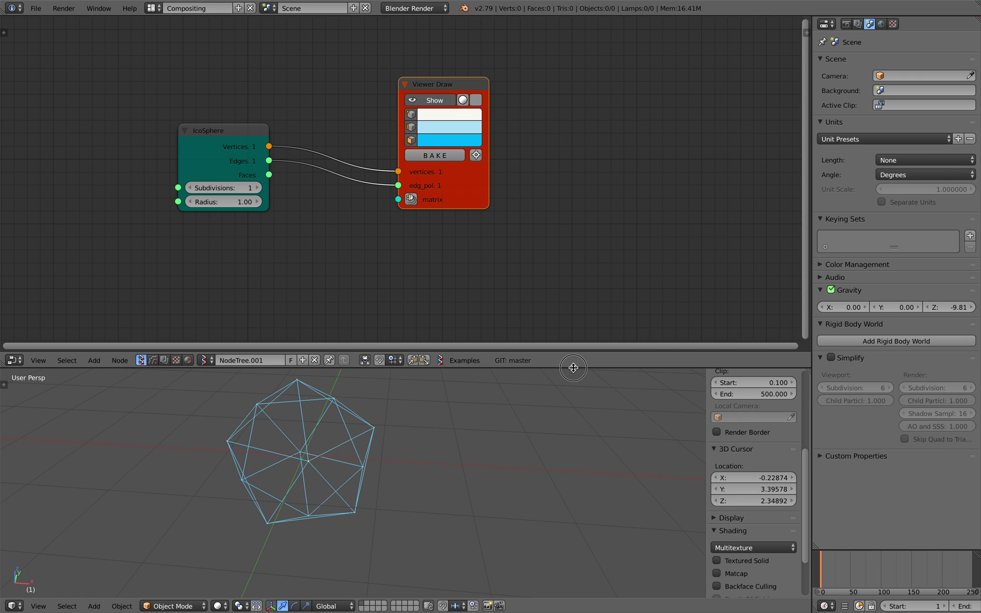
- Enlarge the 3D view area upward and save the file
drag(574, 368, 571, 318)
middle_drag(539, 386, 554, 401)
key(ctrl+s)
click(555, 400)
- Rearrange the IcoSphere and Viewer Draw nodes to free space for another node beside them
drag(255, 117, 141, 105)
drag(416, 154, 333, 129)
middle_drag(296, 145, 336, 155)
drag(388, 140, 356, 143)
middle_drag(355, 156, 343, 155)
middle_drag(449, 134, 447, 128)
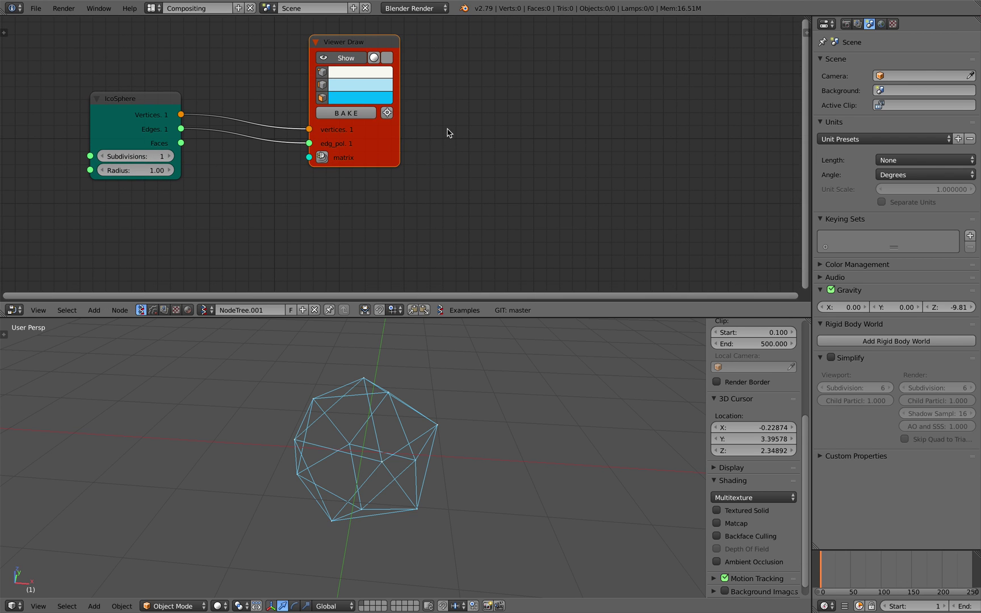
- Add a Split Edges node by searching for "spli", place it in the free space and save the file
key(shift+a)
click(448, 128)
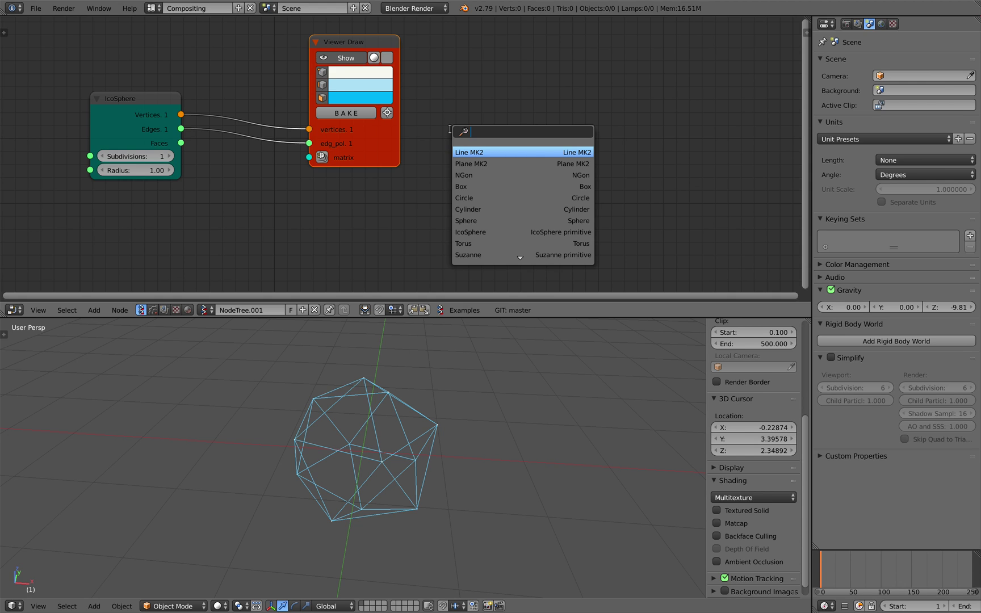
text(spli)
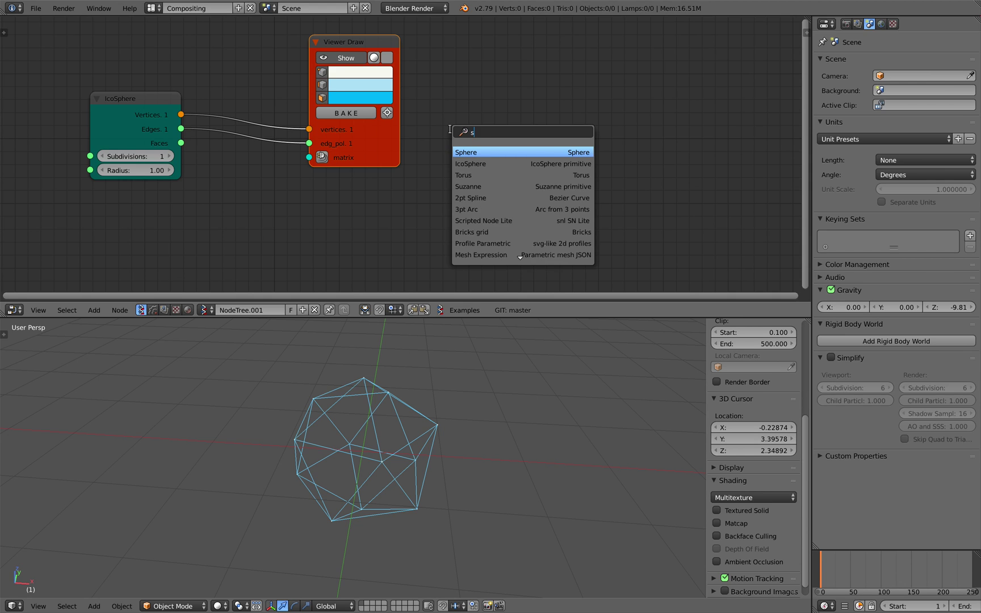
key(Down)
key(Return)
click(451, 130)
key(ctrl+s)
click(451, 130)
- Connect the IcoSphere's vertices and edges to the Split Edges node's matching inputs and save the file
mouse_move(180, 115)
mouse_down()
mouse_move(449, 202)
mouse_move(378, 196)
mouse_move(193, 128)
mouse_move(114, 127)
mouse_up()
drag(369, 153, 302, 125)
key(ctrl+s)
click(302, 119)
middle_drag(391, 167, 391, 163)
drag(476, 149, 431, 153)
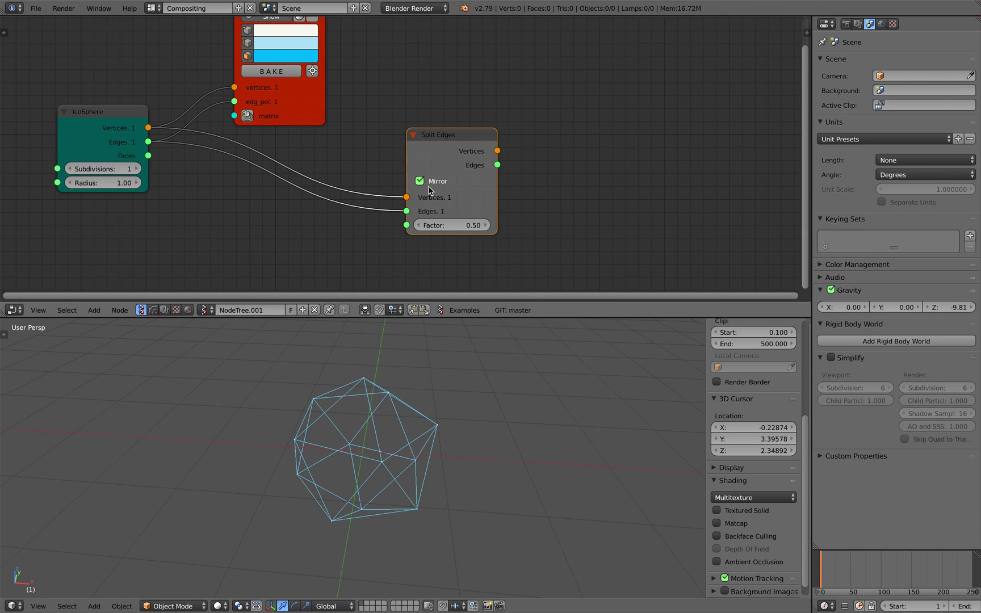
- Add a second Viewer Draw node fed by the Split Edges node's vertices and edges
drag(452, 139, 445, 139)
right_click(445, 140)
click(444, 140)
drag(548, 136, 570, 119)
middle_drag(304, 99, 308, 144)
middle_drag(379, 128, 375, 84)
scroll(450, 210, up, 2)
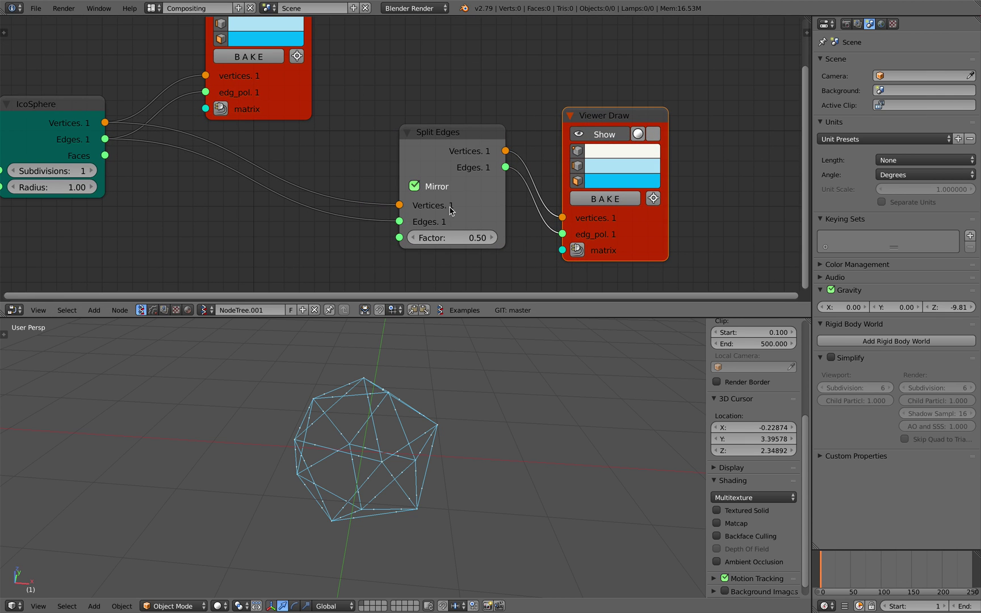
- Turn off Mirror on the Split Edges node and set its factor to 0.47
middle_drag(447, 211, 444, 188)
scroll(444, 188, up, 1)
drag(457, 219, 442, 218)
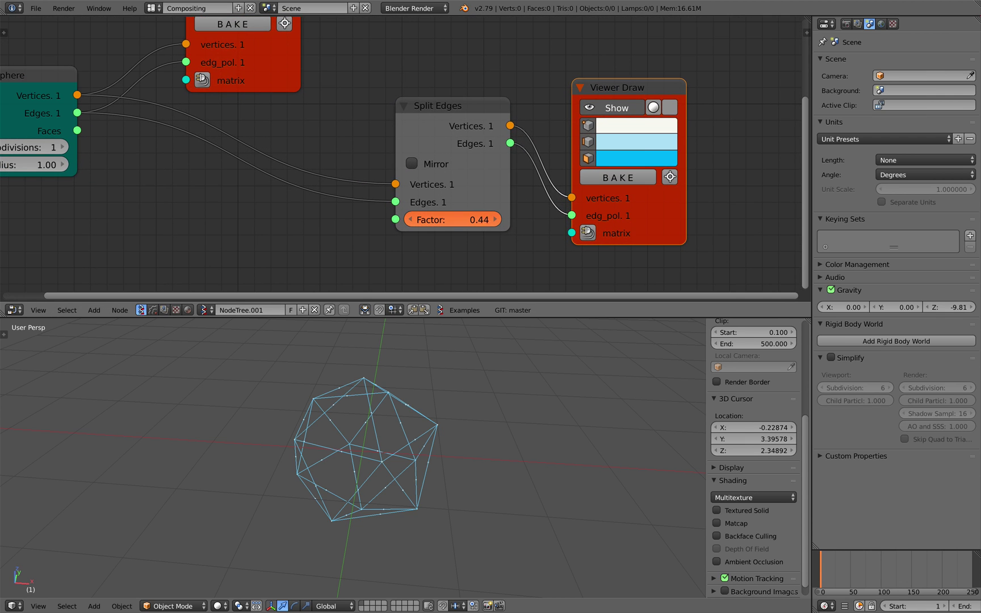
middle_drag(472, 354, 493, 354)
drag(453, 220, 458, 220)
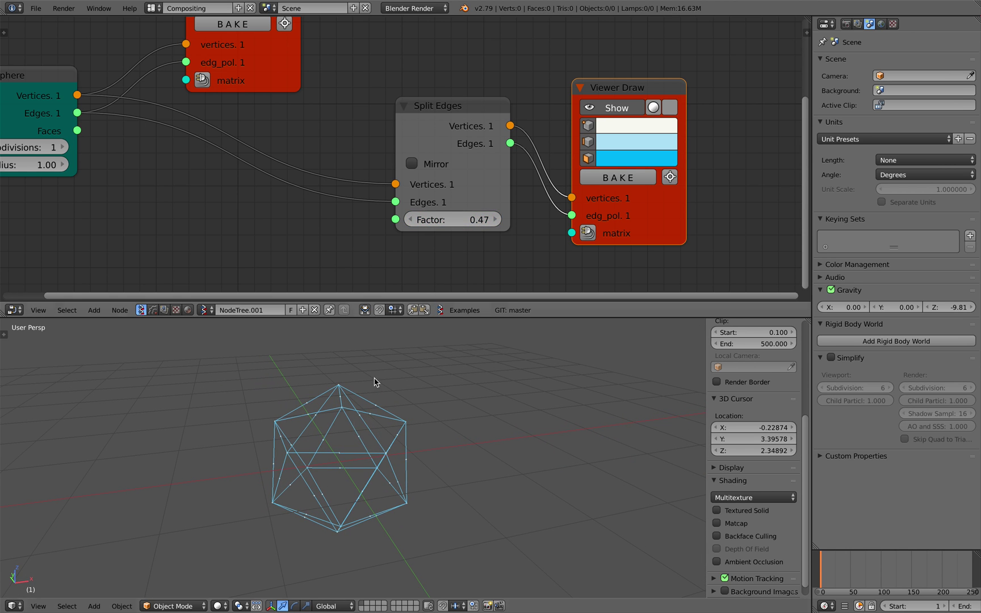
- Turn on Mirror on the Split Edges node and save the file
middle_drag(350, 462, 400, 436)
scroll(401, 435, up, 2)
key(ctrl+s)
click(400, 432)
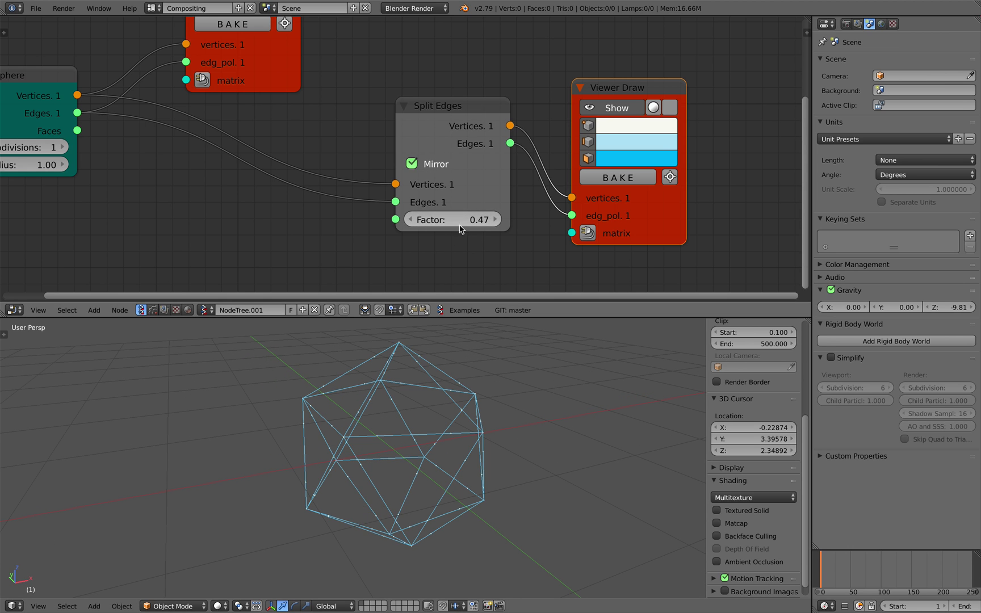
- Try different factors on the mirrored Split Edges node, settle on 0.45 and save the file
drag(460, 221, 518, 221)
drag(413, 219, 477, 220)
middle_drag(462, 341, 413, 376)
key(ctrl+s)
click(414, 375)
drag(457, 222, 452, 222)
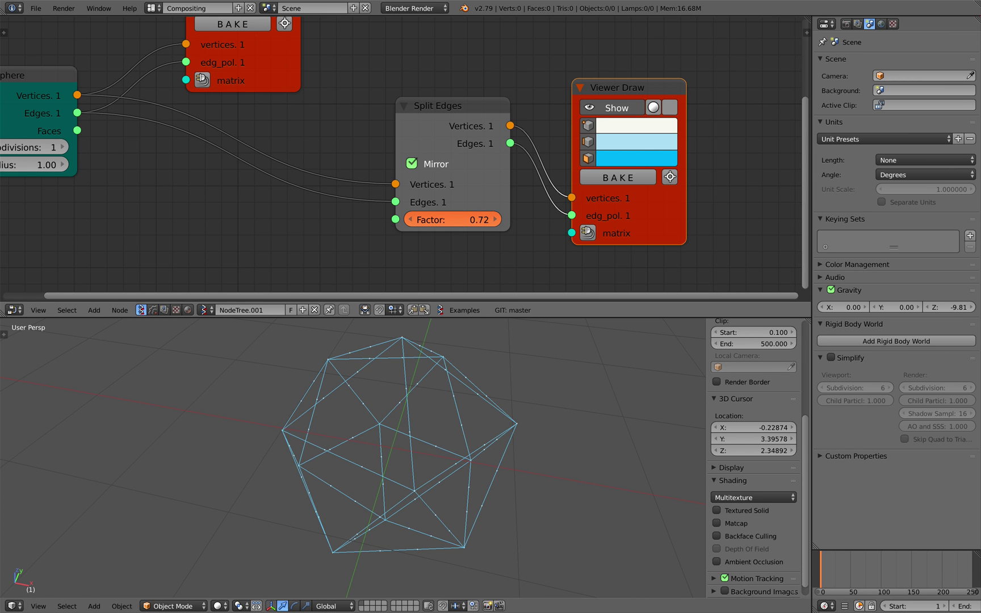
middle_drag(465, 375, 445, 375)
drag(453, 220, 452, 221)
key(ctrl+s)
click(468, 230)
- Add a Viewer Index node by searching for "viewer i", place it below the second Viewer Draw node and save the file
middle_drag(494, 403, 451, 382)
scroll(607, 243, down, 2)
middle_drag(607, 243, 493, 166)
key(alt+space)
text(viewr)
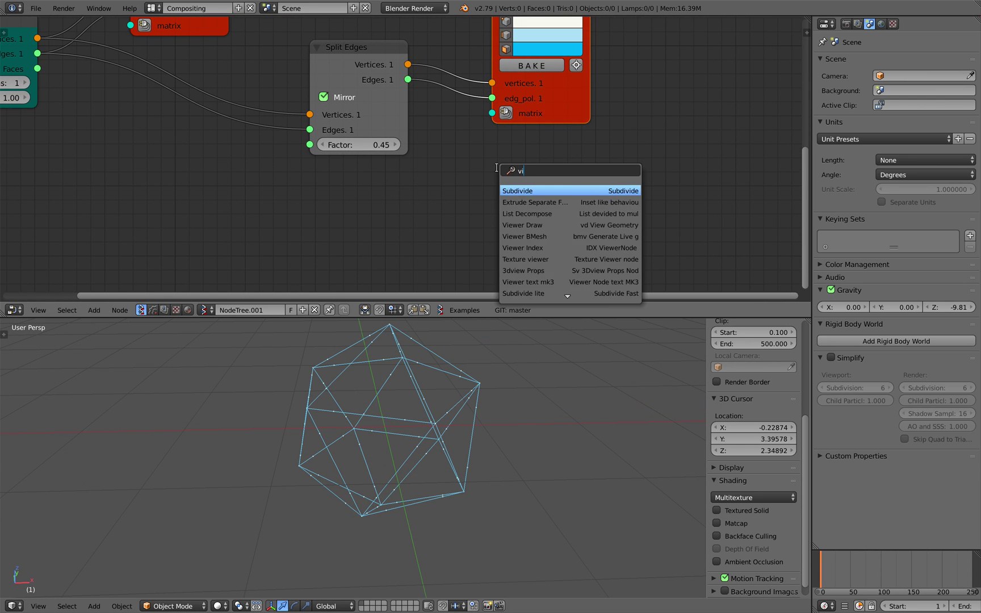
key(BackSpace)
text(er i)
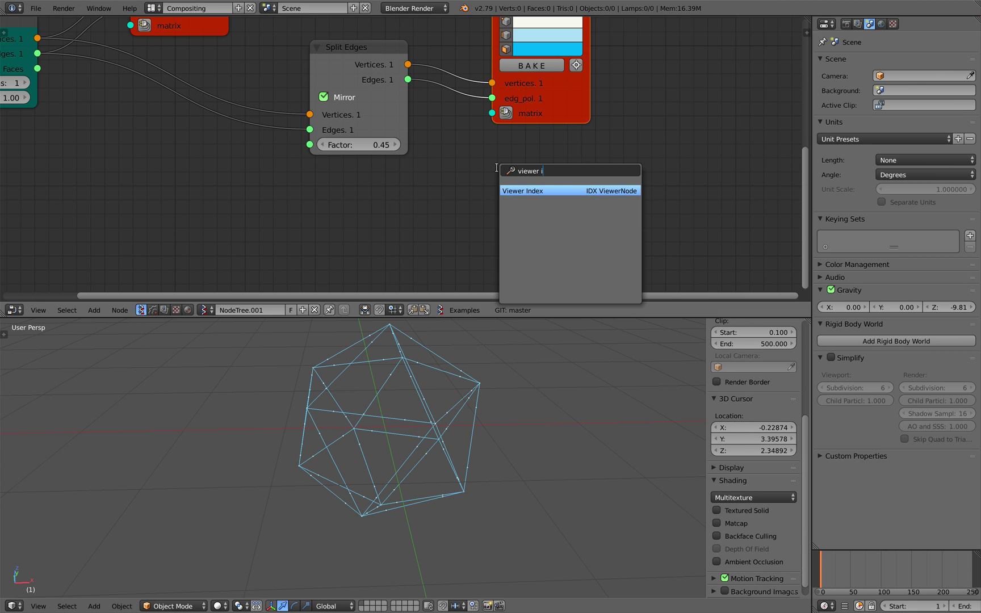
key(Return)
click(567, 145)
key(ctrl+s)
click(567, 145)
scroll(558, 184, down, 1)
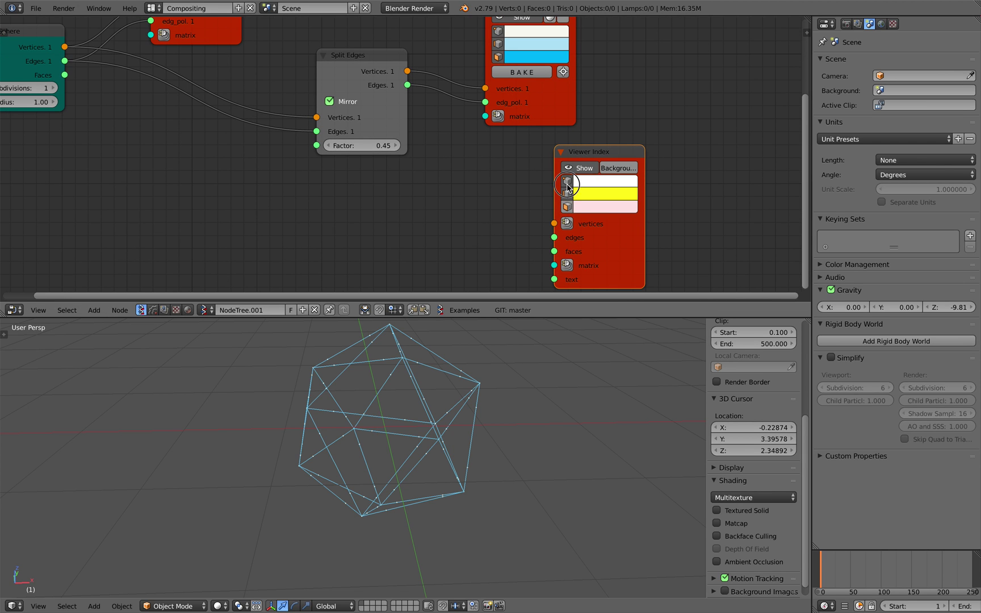
- Show the split edges' index numbers with Background turned on in the Viewer Index node, then delete that node
scroll(568, 186, down, 1)
mouse_move(406, 83)
mouse_down()
mouse_move(530, 215)
mouse_move(411, 100)
mouse_up()
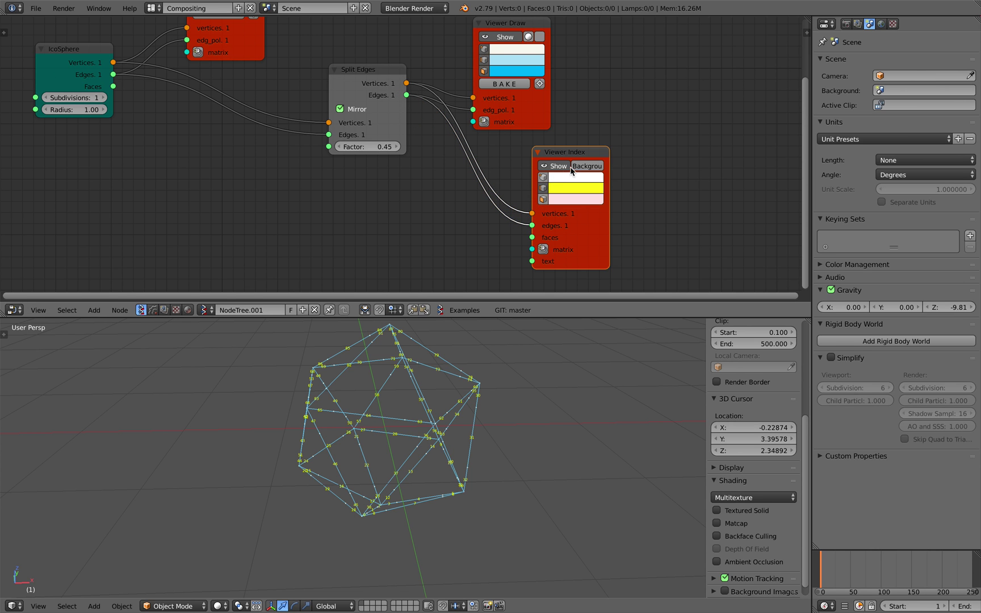
click(571, 170)
scroll(400, 408, up, 5)
middle_drag(399, 407, 364, 437)
scroll(390, 427, up, 1)
scroll(364, 437, down, 2)
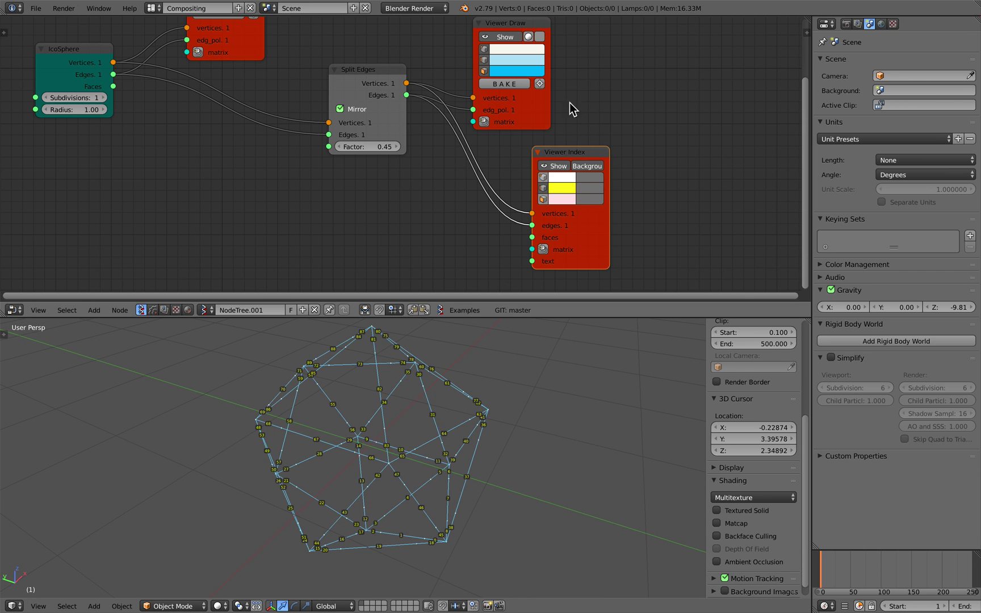
key(x)
- Move the second Viewer Draw node farther from the Split Edges node and save the file
drag(535, 116, 590, 99)
key(ctrl+s)
click(588, 97)
- Add a List Mask (out) node by searching for "list m" and connect the Split Edges node's edges to its data input
middle_drag(568, 122, 556, 125)
key(shift+a)
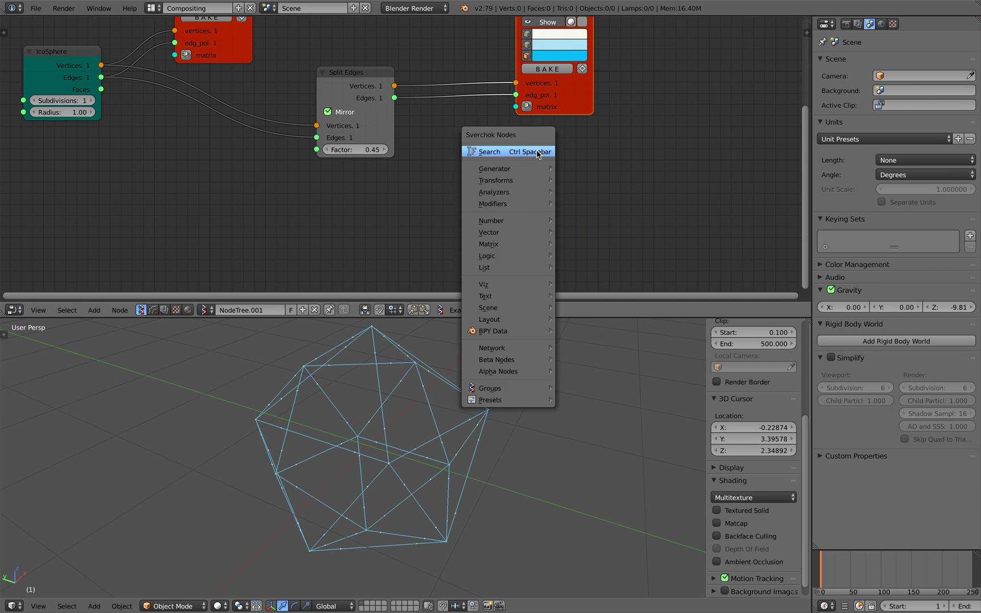
click(538, 152)
text(list i)
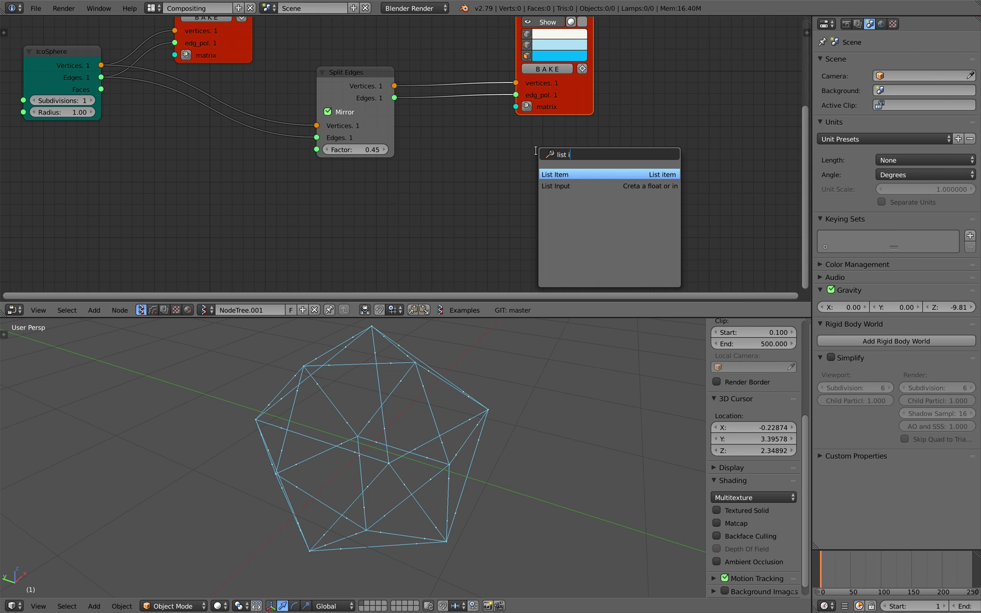
key(BackSpace)
key(BackSpace)
key(BackSpace)
text(gt)
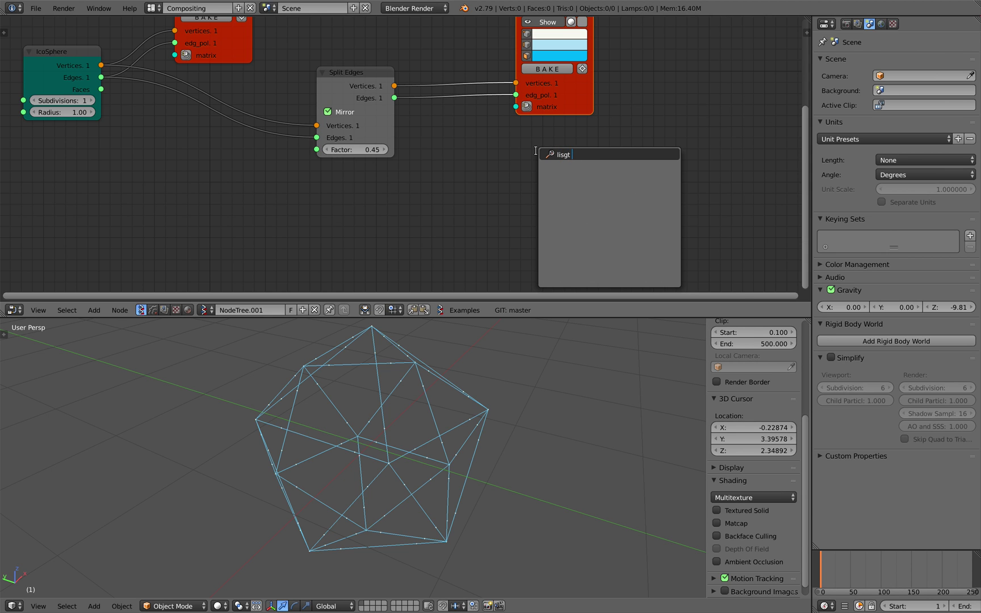
key(BackSpace)
key(BackSpace)
text(k)
text(list m)
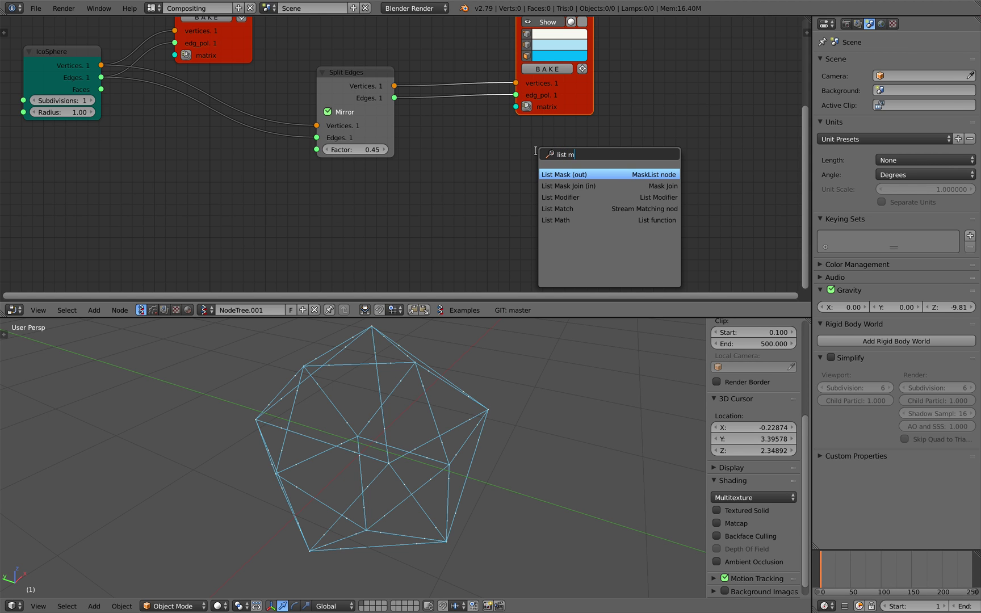
key(Down)
key(Up)
key(Return)
click(521, 150)
drag(395, 97, 408, 119)
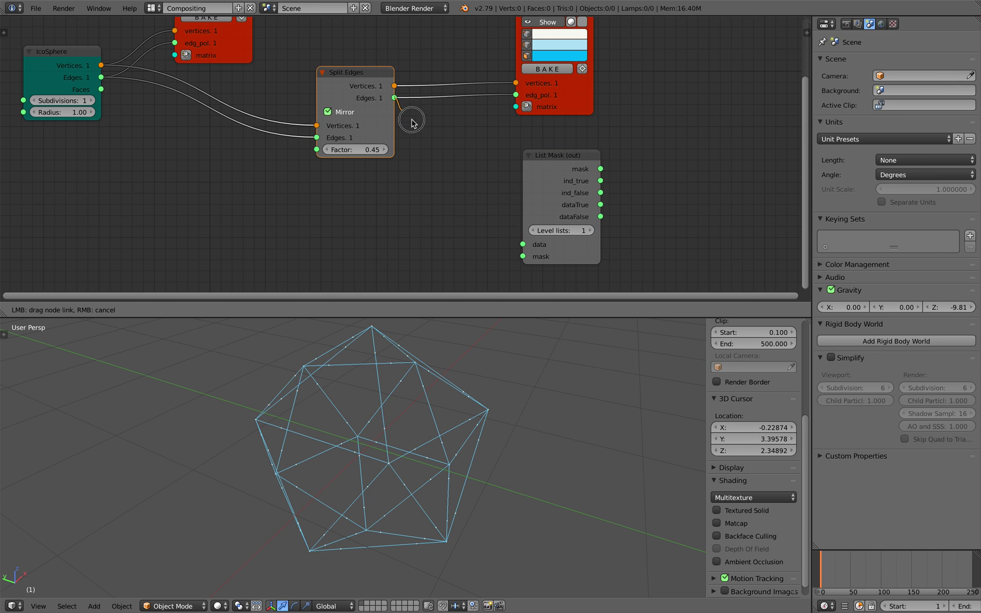
drag(516, 227, 523, 244)
- Move the Viewer Draw node farther out to make room and delete the List Mask node
drag(588, 112, 649, 109)
drag(542, 154, 543, 197)
key(x)
- Add a List Item node between the Split Edges node's Edges output and the Viewer Draw node's edg_pol input
key(shift+a)
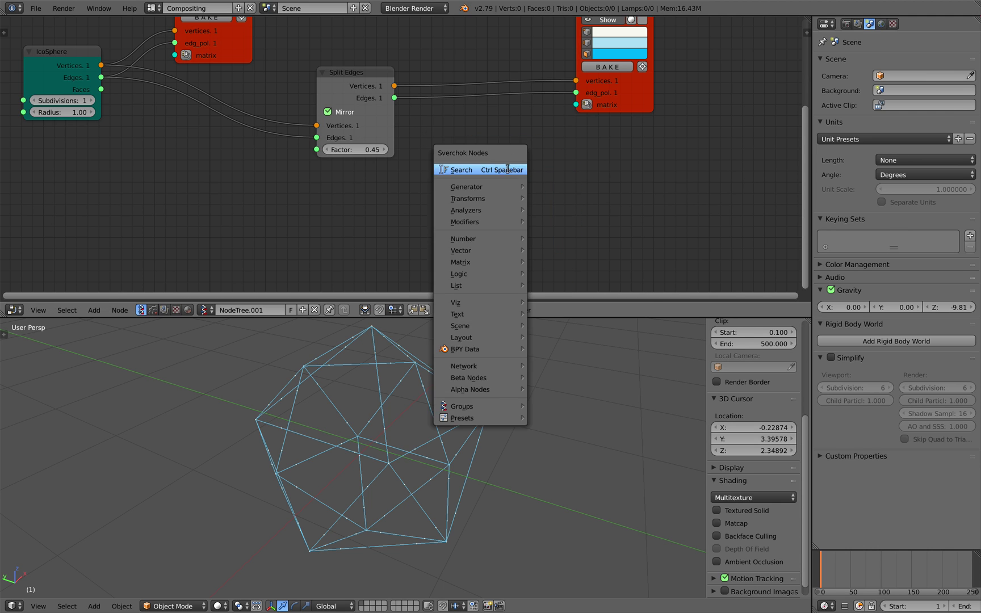
click(507, 169)
text(list item)
key(Return)
click(479, 155)
drag(394, 97, 481, 212)
drag(542, 184, 544, 135)
drag(578, 97, 577, 94)
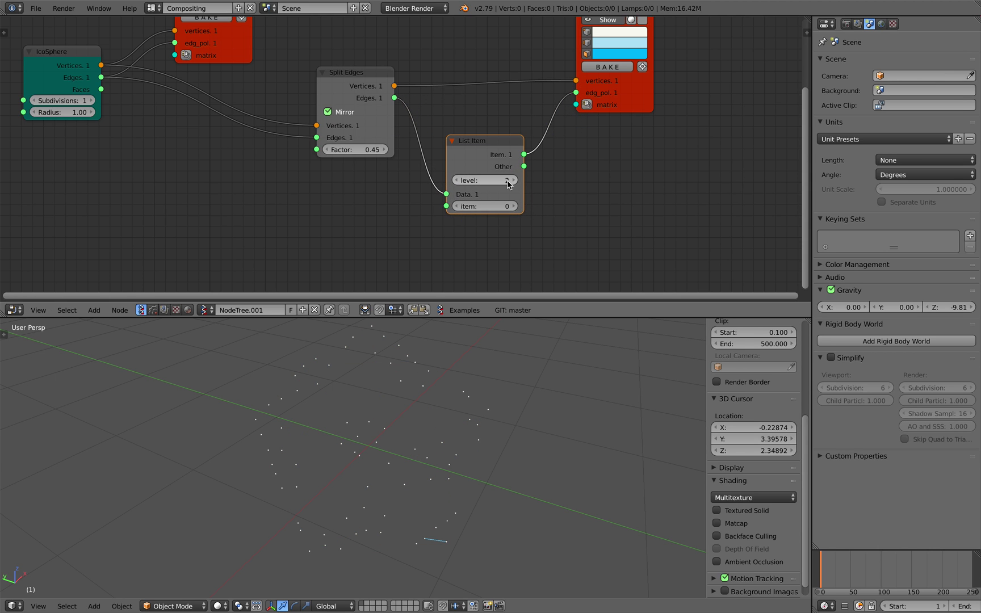
- Examine individual edges by stepping the List Item node's item from 0 up to 32 at level 2
click(458, 181)
key(ctrl+s)
click(462, 184)
click(513, 181)
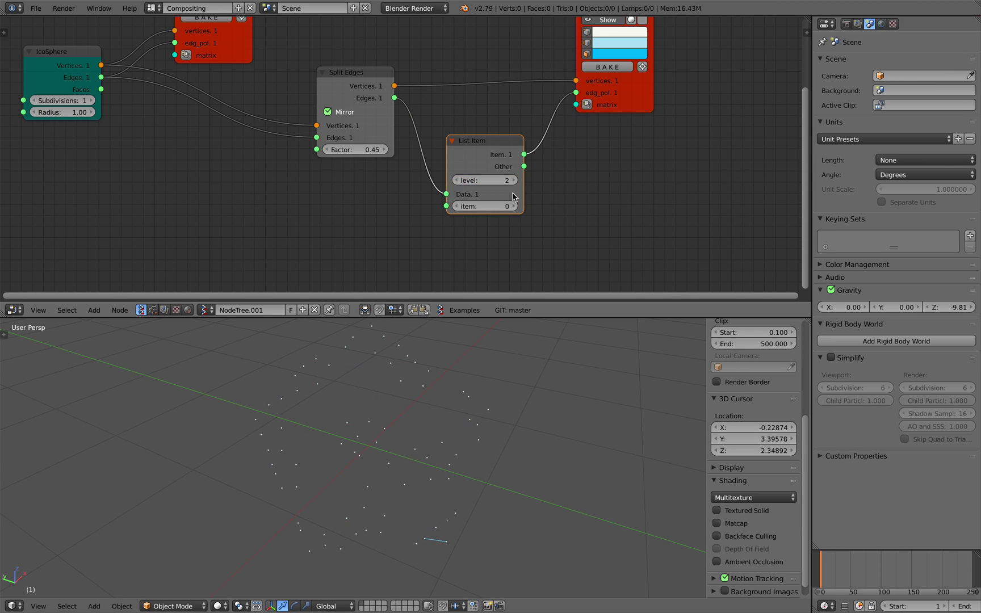
shift+middle_drag(520, 435, 496, 291)
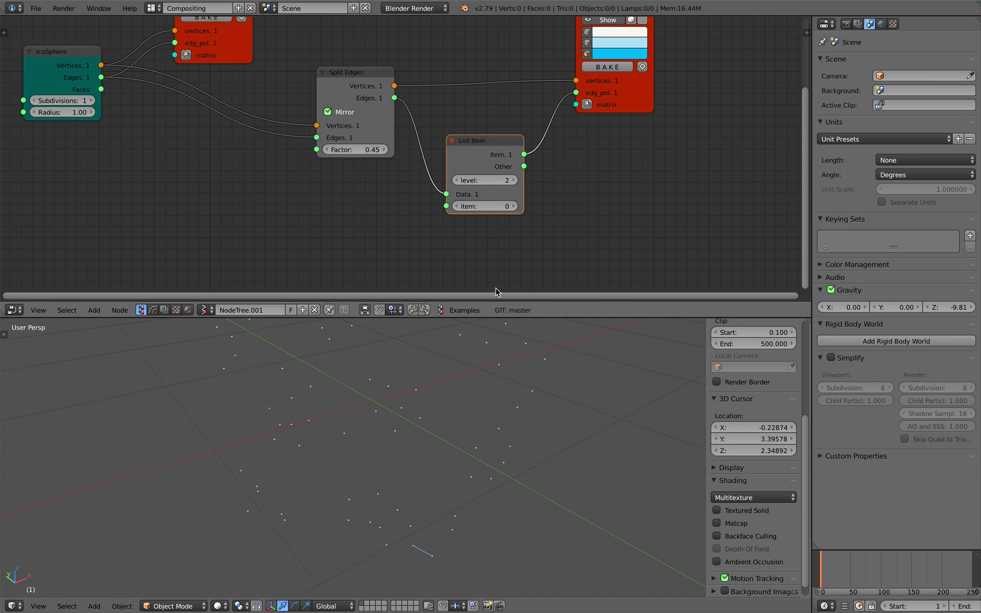
click(515, 206)
middle_drag(453, 455, 507, 231)
mouse_move(455, 501)
middle_down()
mouse_move(449, 479)
mouse_move(473, 496)
middle_up()
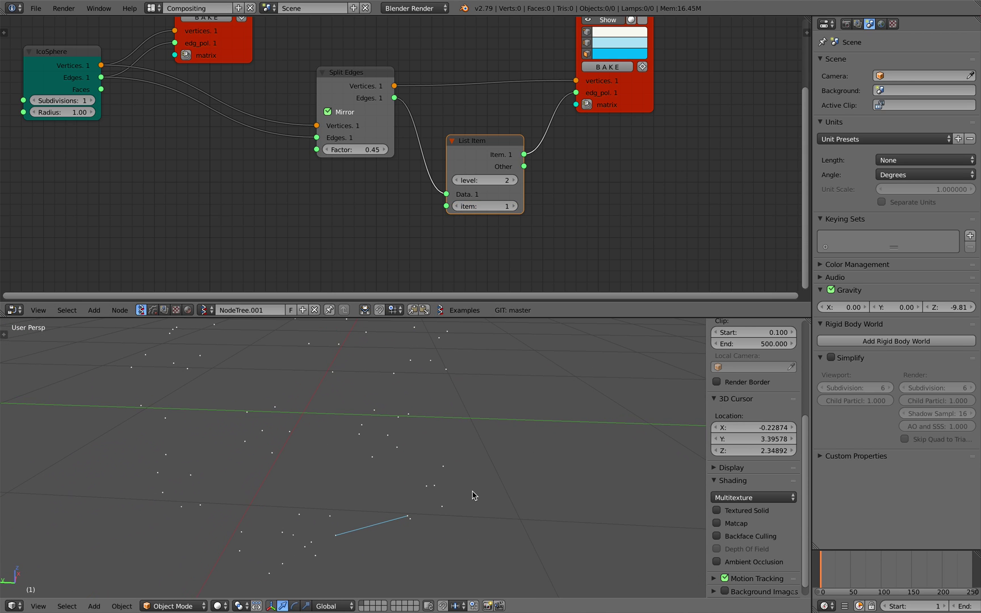
middle_drag(493, 397, 463, 411)
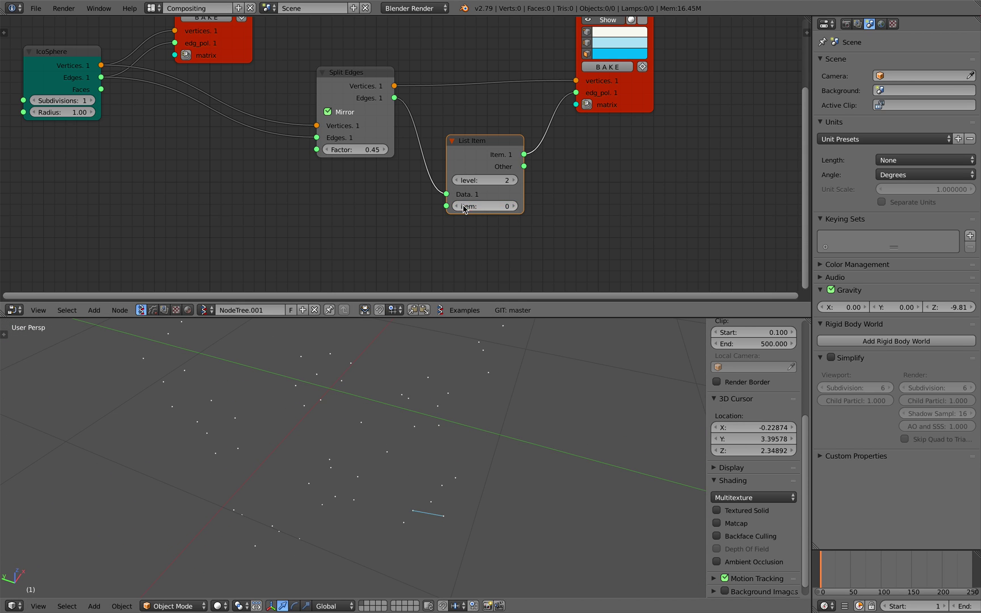
middle_drag(504, 352, 492, 498)
scroll(502, 200, down, 1)
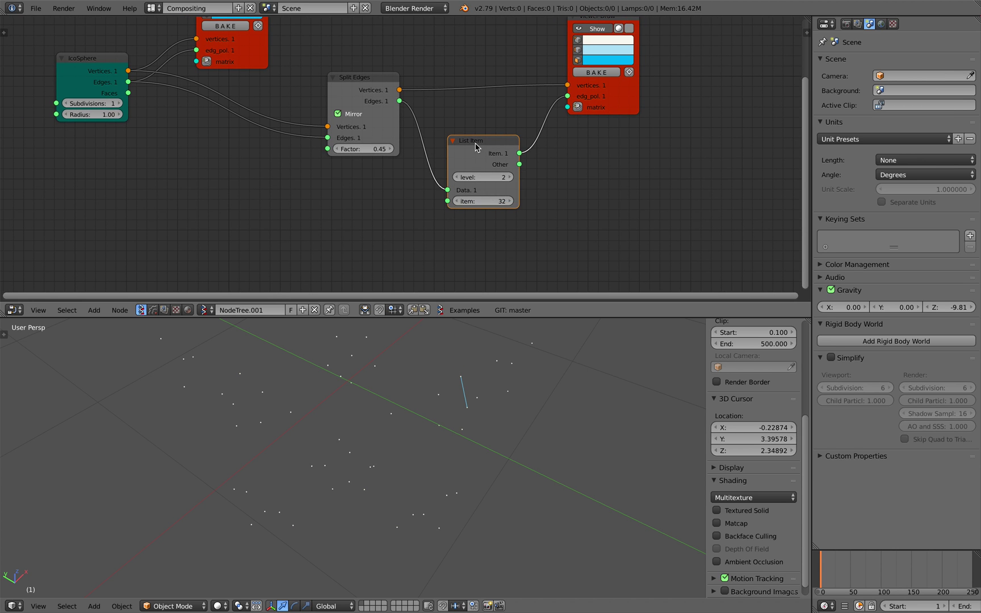
- Delete the List Item node and save the file
key(x)
key(ctrl+s)
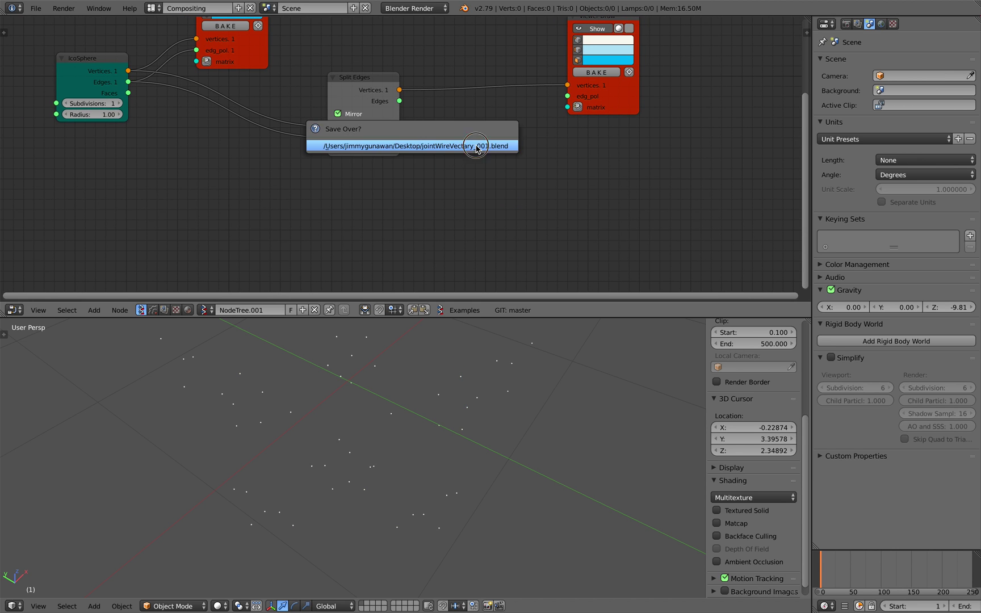
click(475, 148)
- Add a List Mask (out) node by searching for "list mas", place it beside the Split Edges node and save the file
key(alt+space)
text(list m)
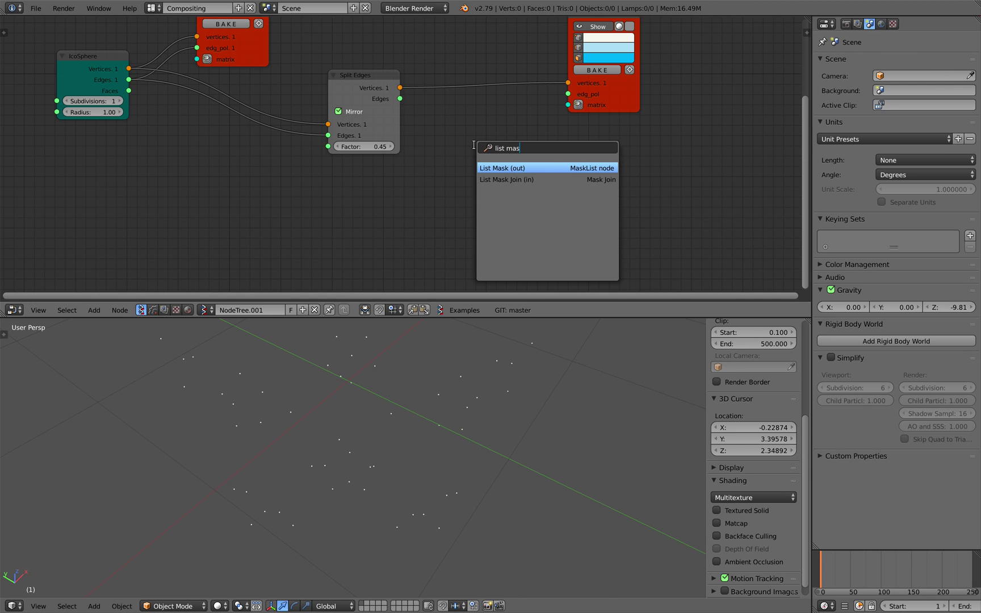
text(as)
key(Return)
click(477, 136)
key(ctrl+s)
click(478, 135)
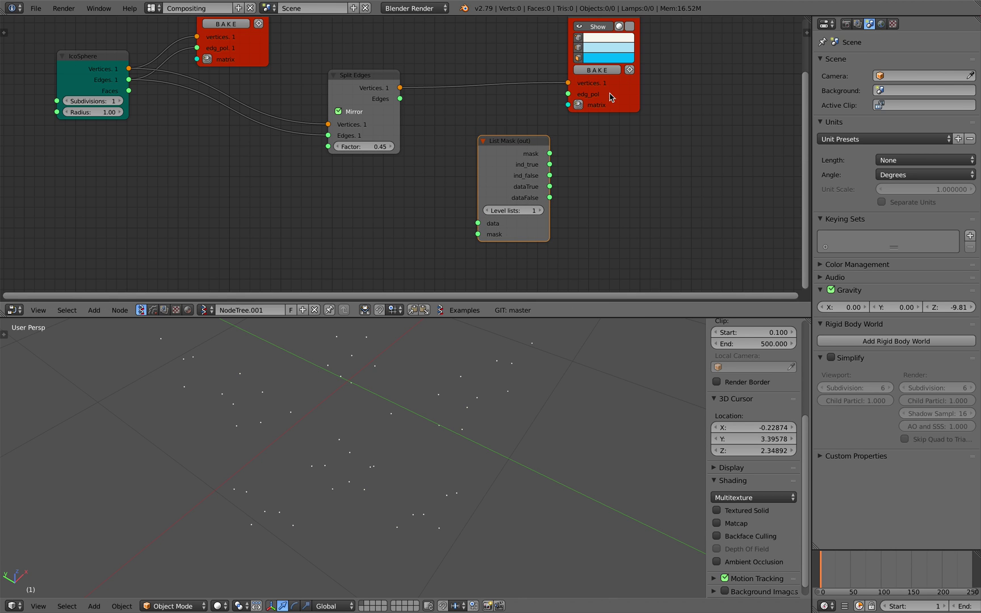
- Shift the Viewer Draw node outward and route the Split Edges edges through List Mask's data and dataTrue into its edg_pol input, saving the file
drag(609, 93, 636, 91)
key(ctrl+s)
click(624, 94)
drag(400, 99, 479, 223)
drag(522, 180, 595, 92)
key(ctrl+s)
click(510, 176)
drag(519, 151, 534, 143)
middle_drag(424, 416, 449, 429)
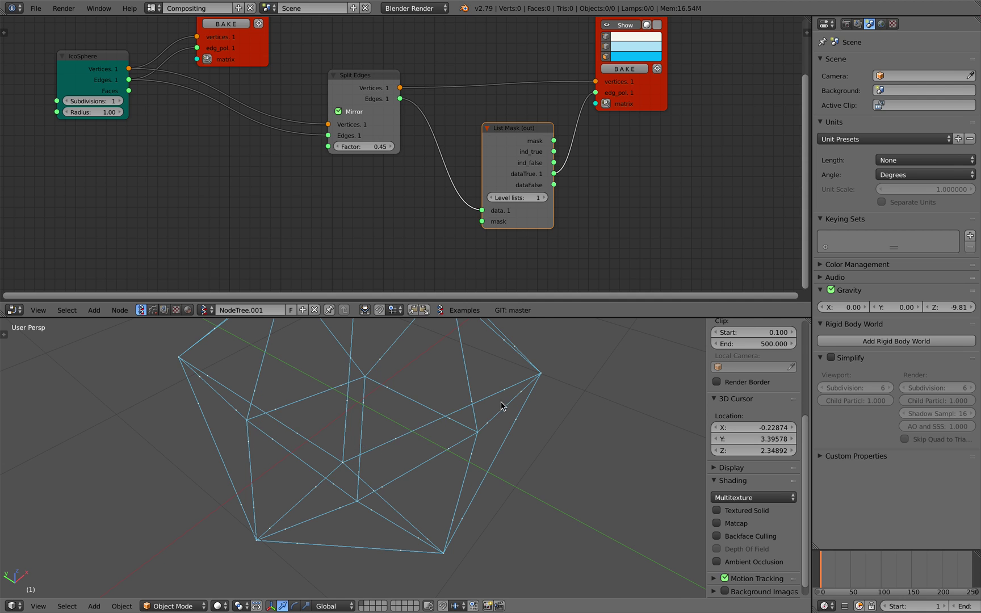
middle_drag(385, 433, 361, 457)
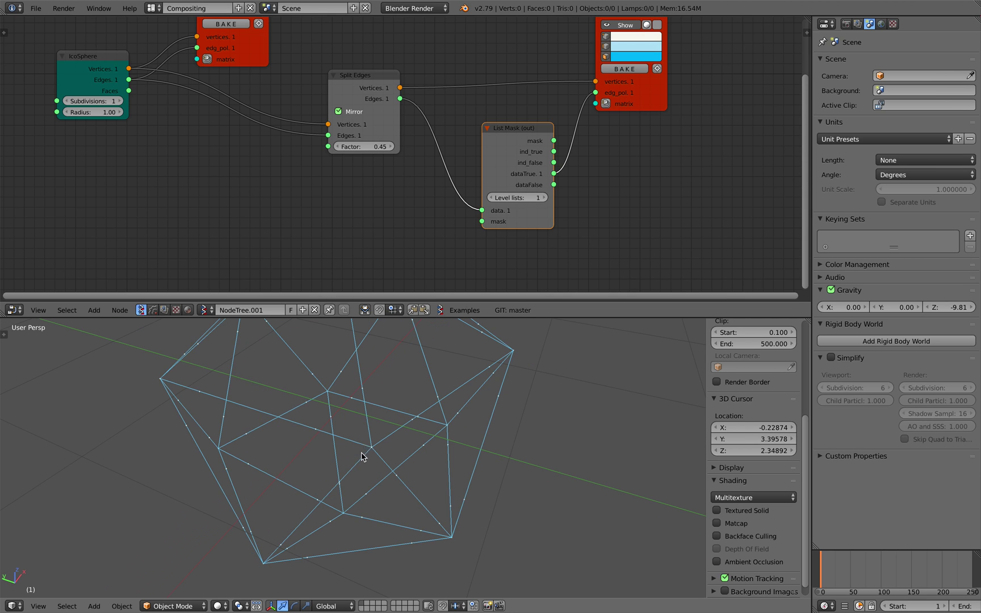
key(ctrl+s)
click(386, 226)
- Add a List Input node by searching for "list i" and place it below the Split Edges node
middle_drag(357, 213, 373, 192)
key(shift+a)
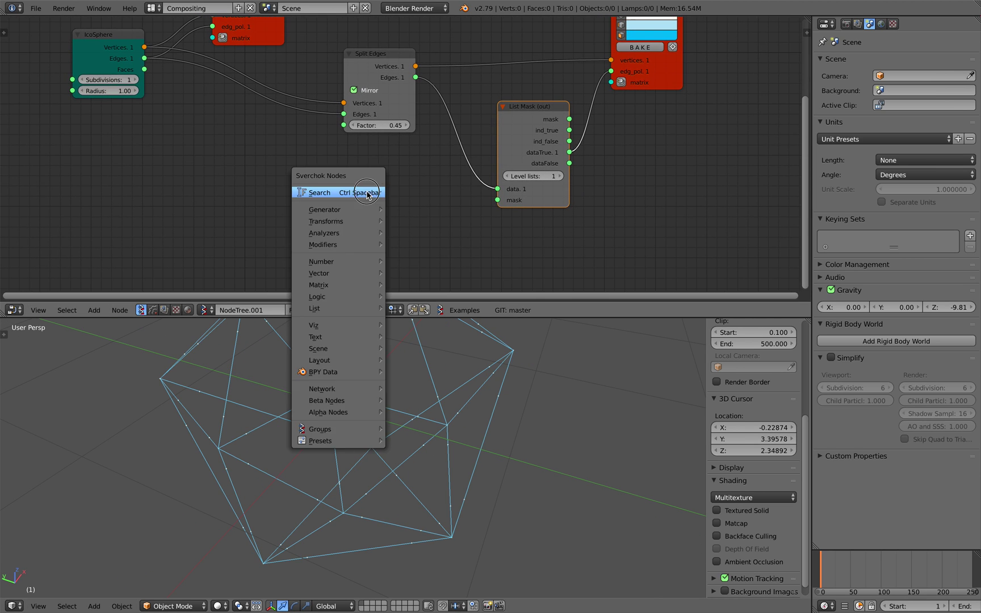
click(367, 192)
text(list i)
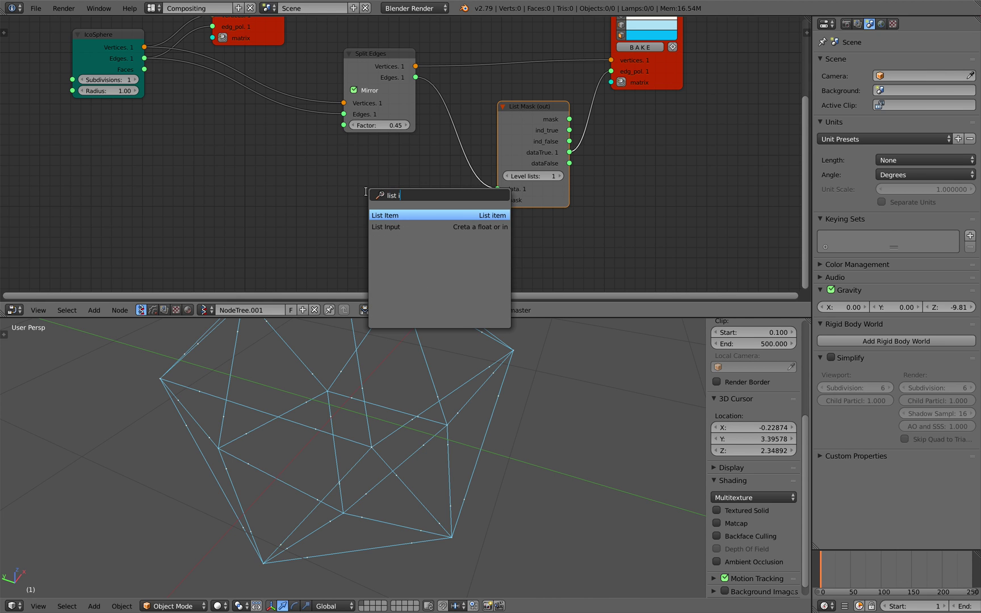
key(Down)
key(Return)
click(357, 166)
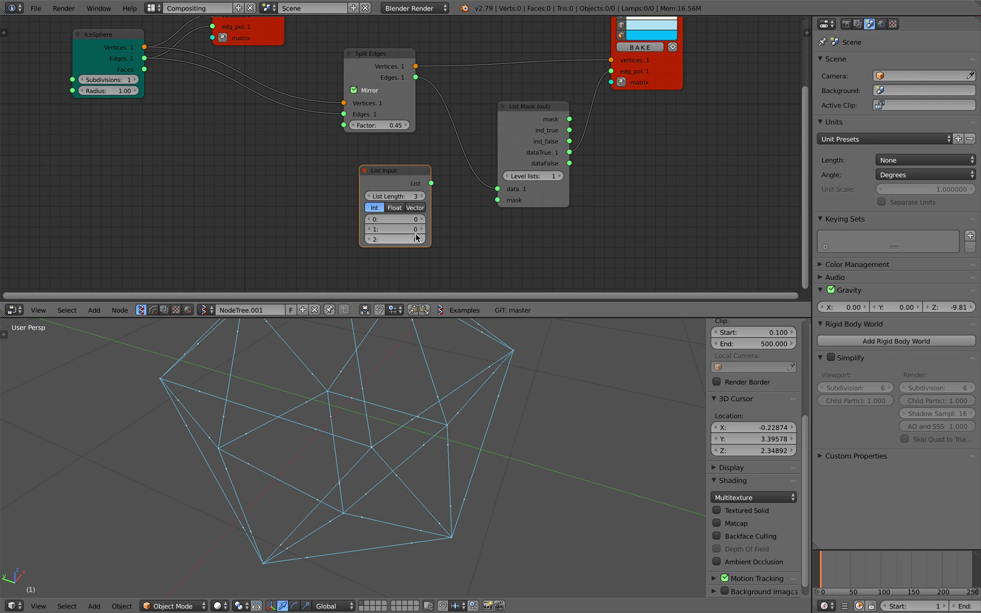
- Set entry 1 of the List Input node to 1 and connect its List output to the List Mask node's mask input
scroll(446, 232, up, 2)
key(ctrl+s)
click(446, 235)
middle_drag(446, 235, 440, 222)
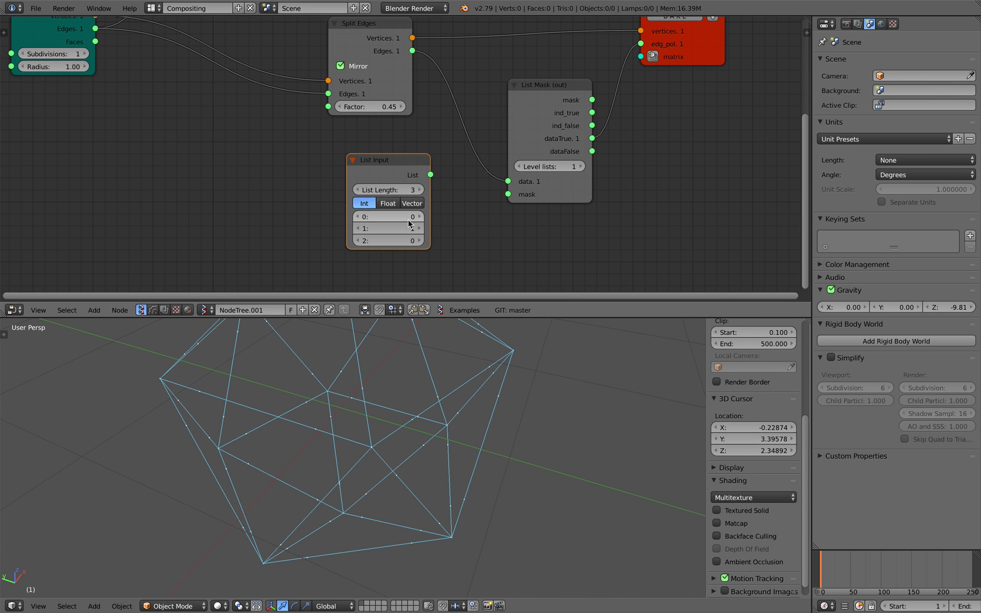
drag(431, 176, 507, 194)
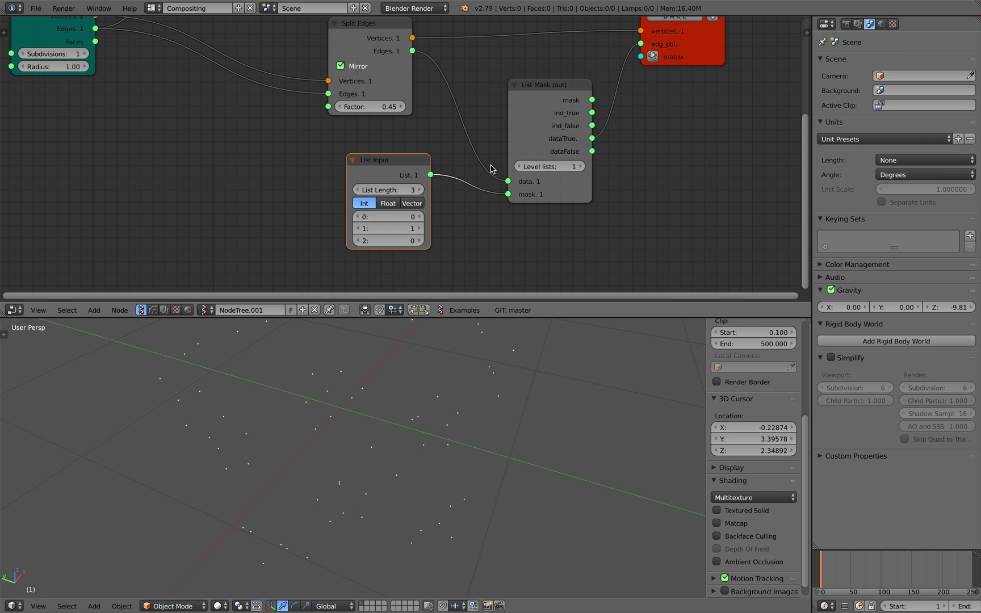
- Set the List Mask node's Level lists to 2 and save the file
click(573, 167)
middle_drag(412, 423, 388, 447)
key(ctrl+s)
click(375, 427)
middle_drag(524, 249, 433, 260)
scroll(446, 260, up, 1)
key(ctrl+s)
click(457, 260)
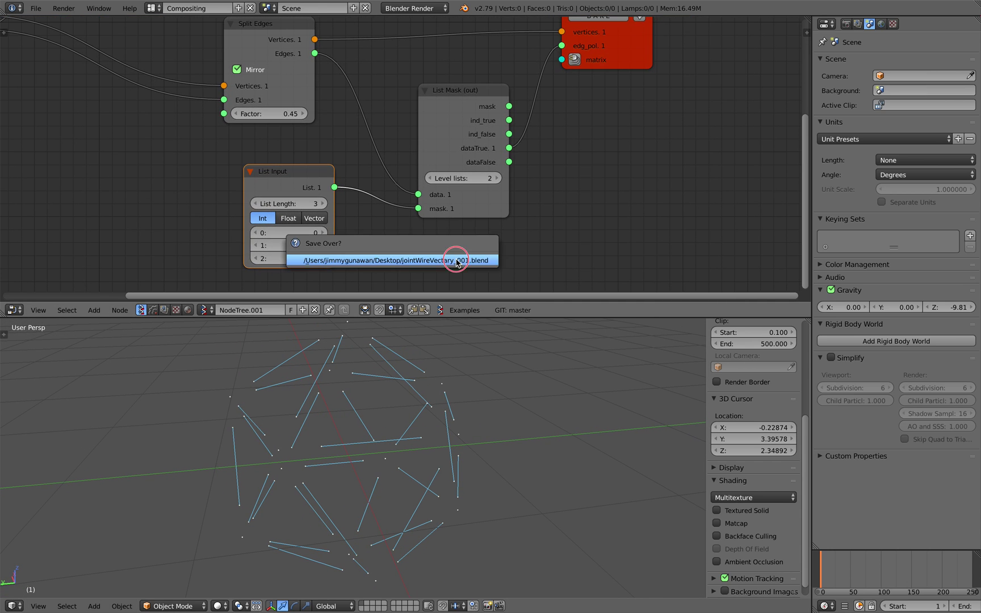
- Connect List Mask's dataFalse output to the Viewer Draw node's edg_pol input in place of dataTrue and save the file
drag(509, 162, 512, 161)
drag(563, 52, 561, 45)
middle_drag(465, 369, 356, 453)
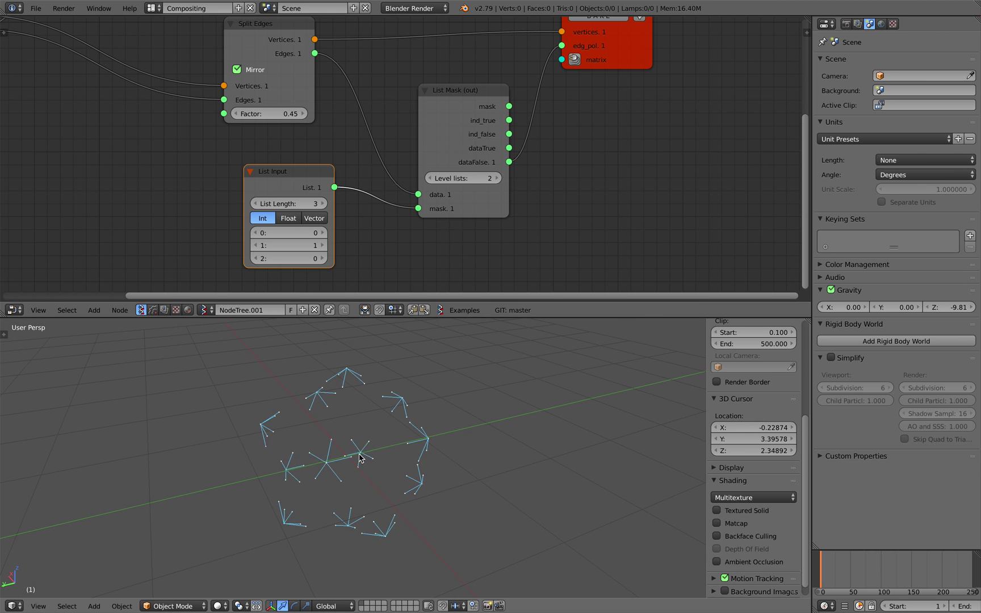
scroll(434, 231, down, 2)
middle_drag(433, 231, 332, 246)
key(ctrl+s)
click(332, 254)
- Add a Skin Mesher mk1b node by searching for "skin" and place it in the free space beyond the List Mask node
scroll(372, 195, down, 1)
middle_drag(372, 195, 371, 209)
key(shift+a)
click(527, 160)
text(skin)
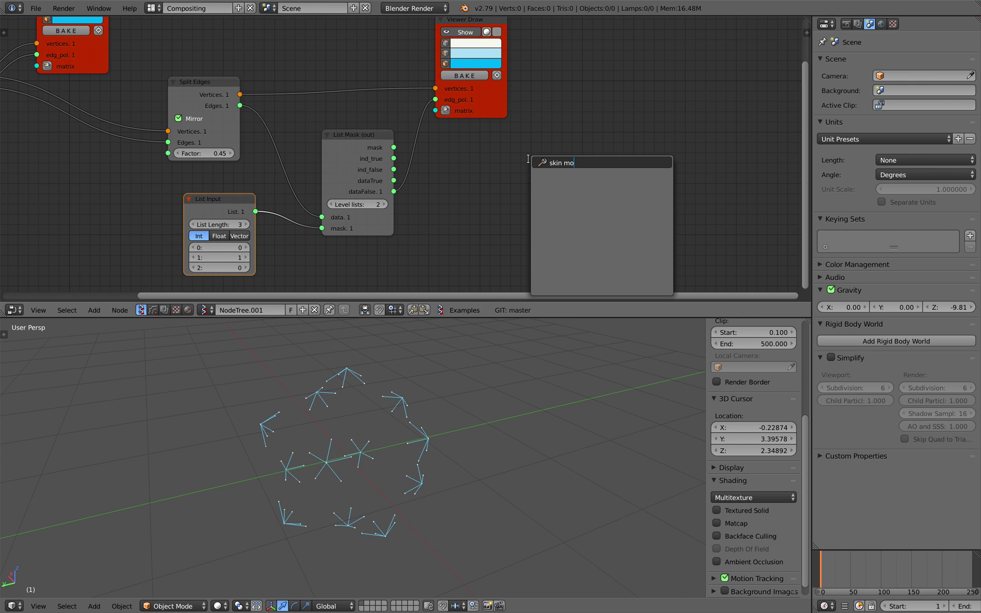
text( m)
key(Return)
click(547, 141)
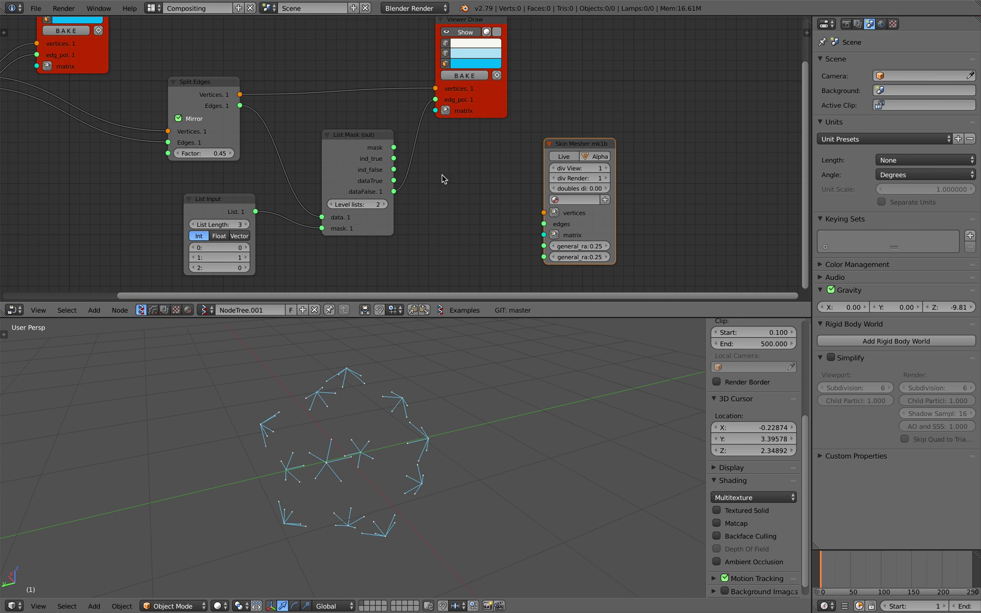
- Feed the Skin Mesher with the Split Edges vertices and List Mask's dataFalse edges, and set both general radius values to 0.04
drag(240, 95, 544, 213)
drag(241, 106, 543, 223)
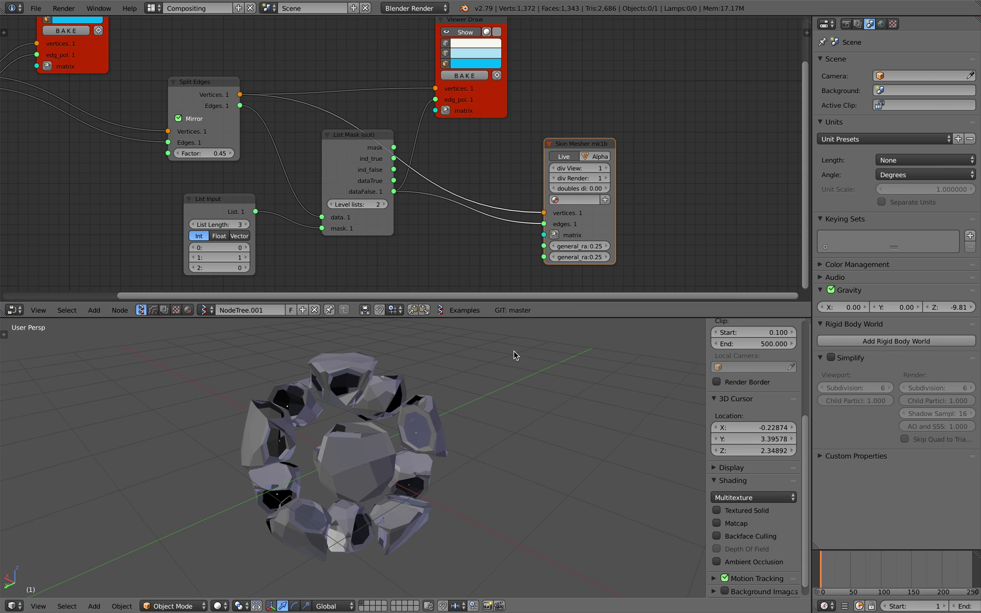
middle_drag(556, 258, 555, 230)
drag(578, 218, 1, 159)
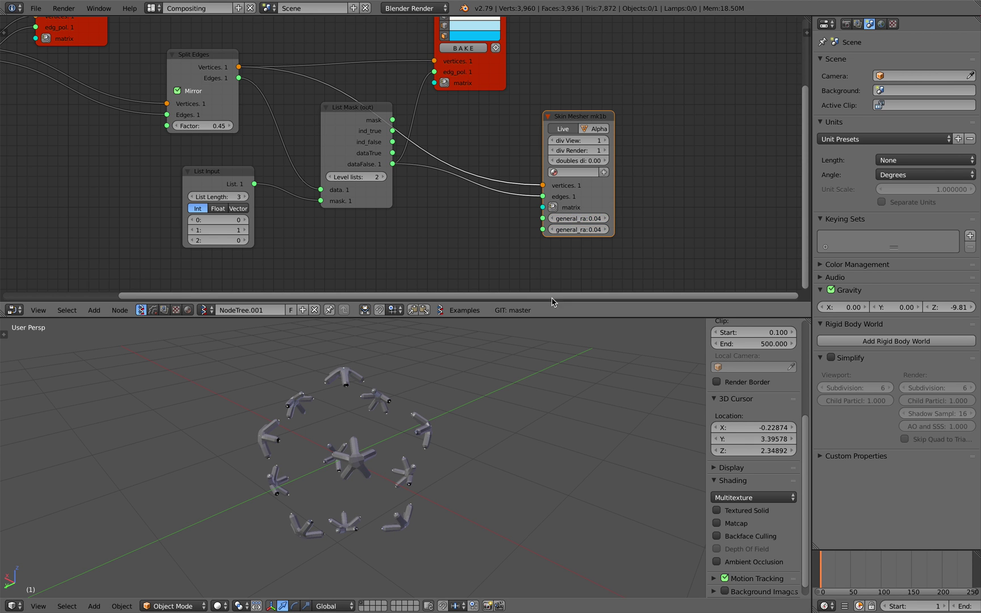
- Shift the Skin Mesher mk1b node farther along and add a Delete Loose node by searching for "delete"
scroll(379, 448, up, 6)
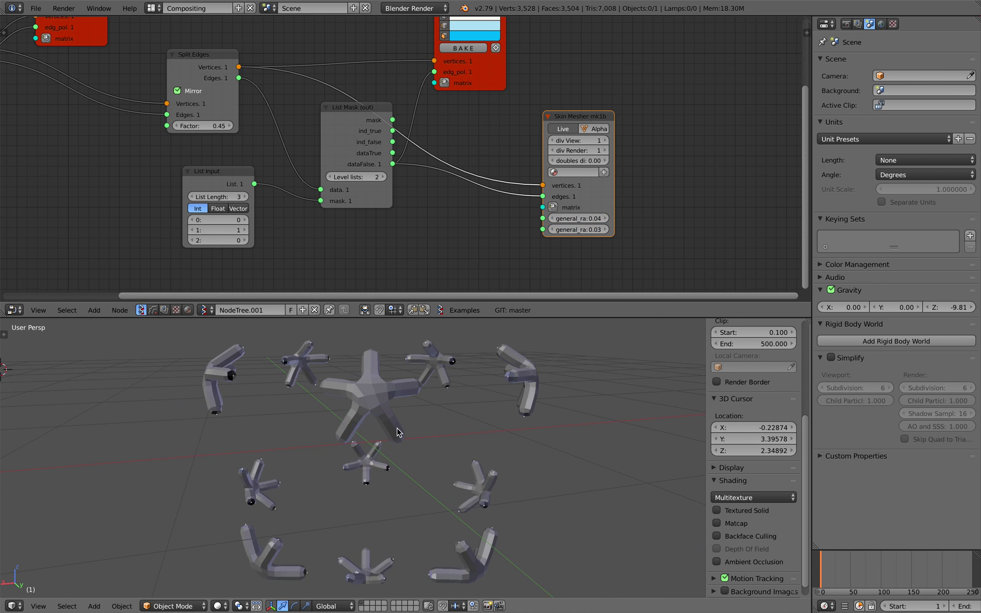
middle_drag(469, 443, 511, 445)
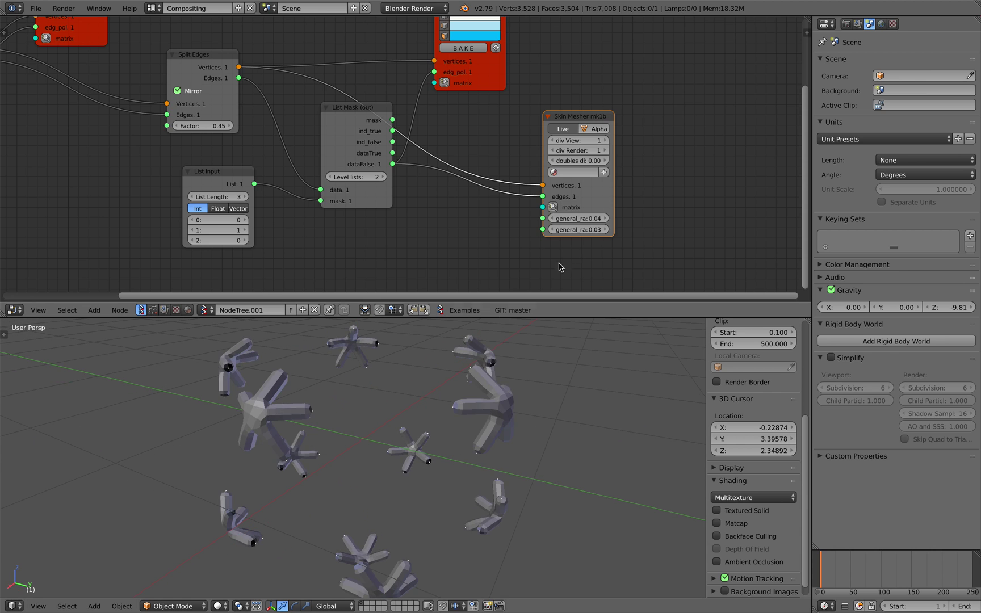
drag(591, 207, 639, 189)
middle_drag(508, 154, 491, 171)
key(shift+a)
click(491, 147)
text(delete)
key(Return)
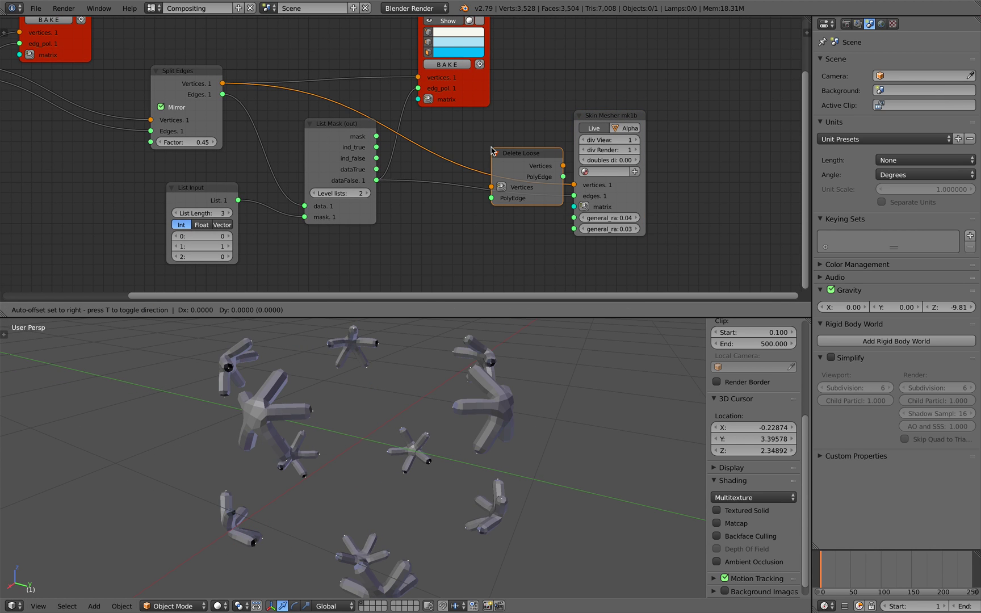
- Place Delete Loose before the Skin Mesher and route the Split Edges vertices and List Mask's dataFalse edges through it
click(494, 134)
drag(379, 182, 461, 182)
drag(533, 160, 574, 196)
drag(500, 144, 499, 154)
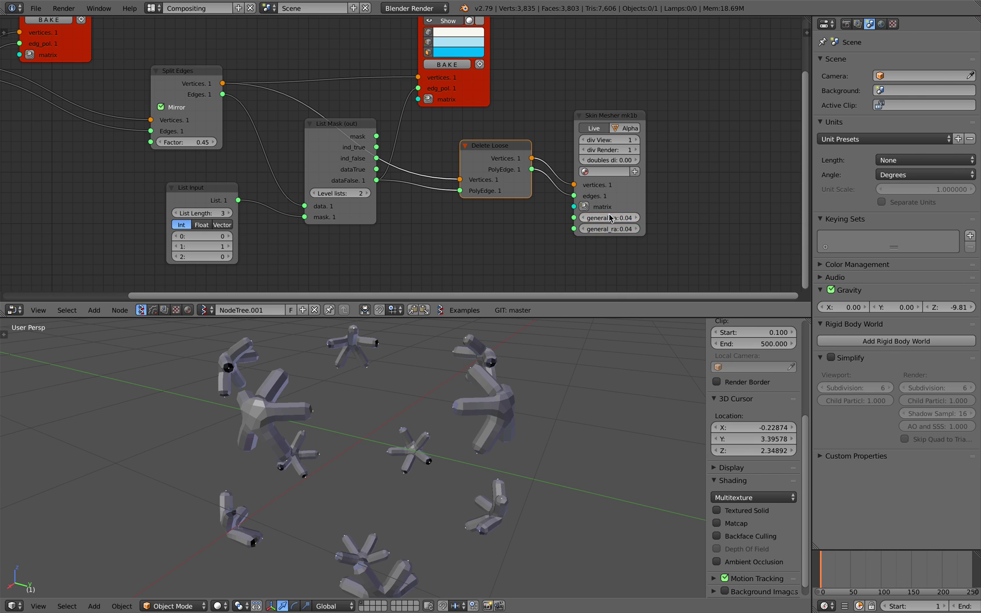
- Try 0.4 for both Skin Mesher general radius values, settle on 0.04 and save the file
text(0.4)
key(Return)
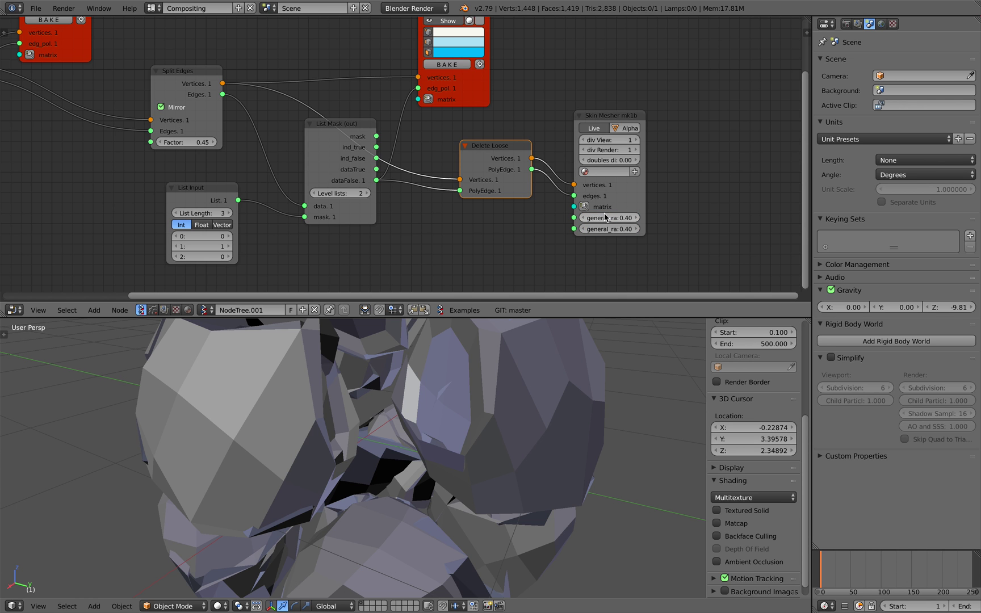
drag(610, 218, 2, 64)
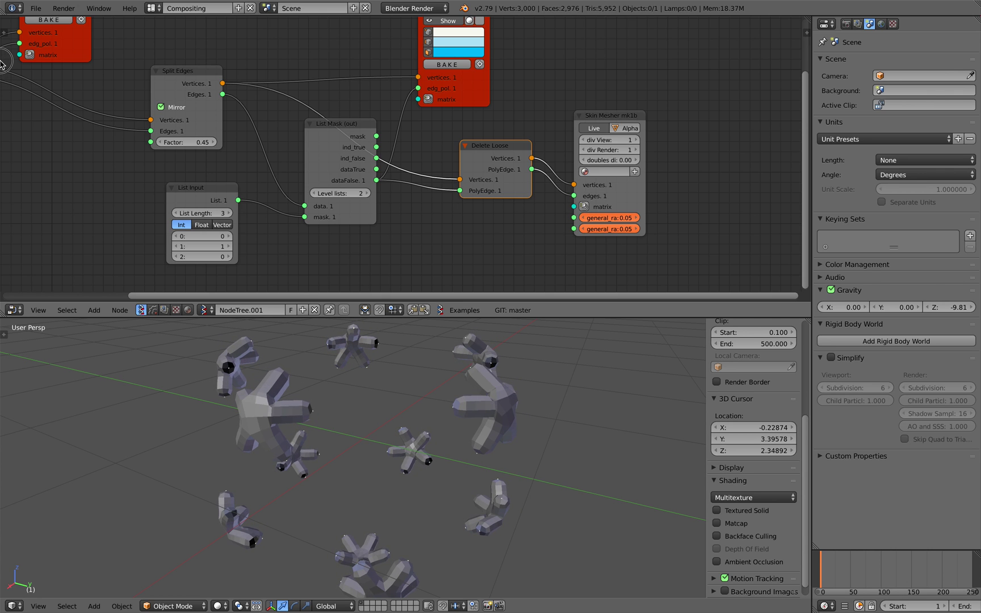
middle_drag(567, 363, 405, 437)
key(ctrl+s)
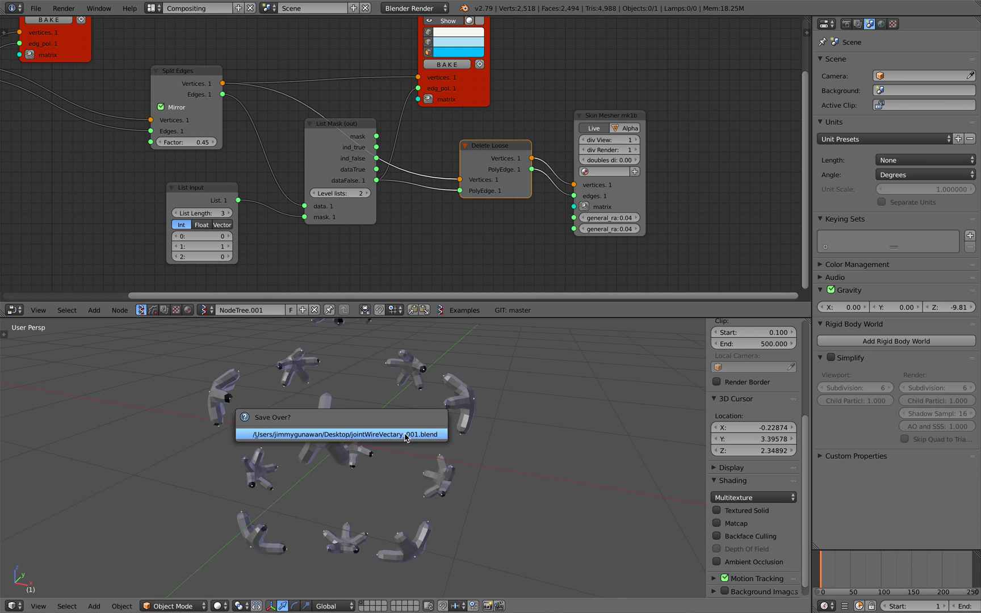
click(407, 436)
middle_drag(466, 457, 388, 437)
key(ctrl+s)
click(388, 438)
- Save the file again and set the IcoSphere node's radius to 2
scroll(151, 158, down, 3)
middle_drag(151, 158, 343, 213)
key(ctrl+s)
click(343, 211)
scroll(183, 183, up, 1)
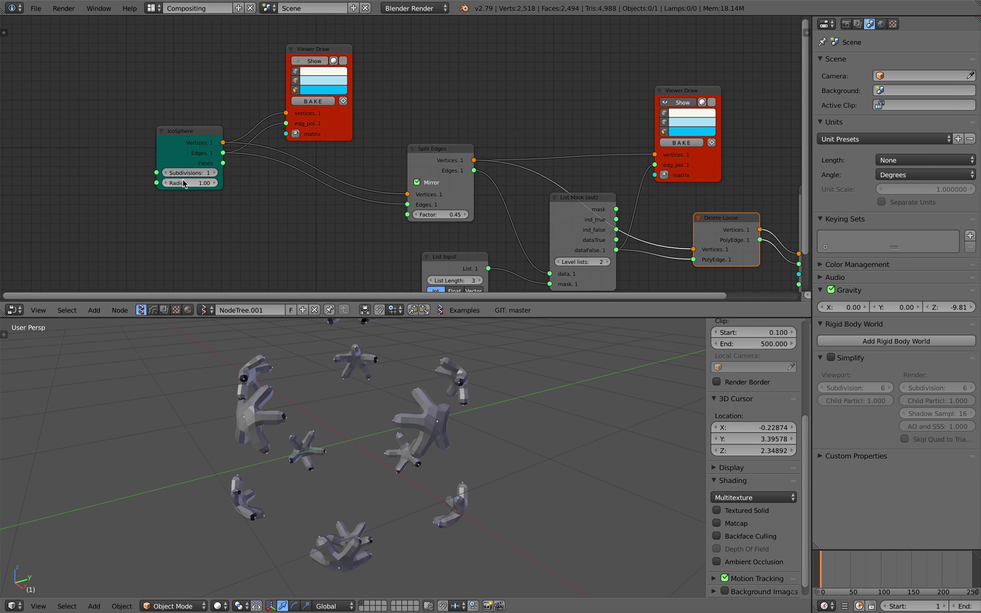
drag(184, 183, 221, 183)
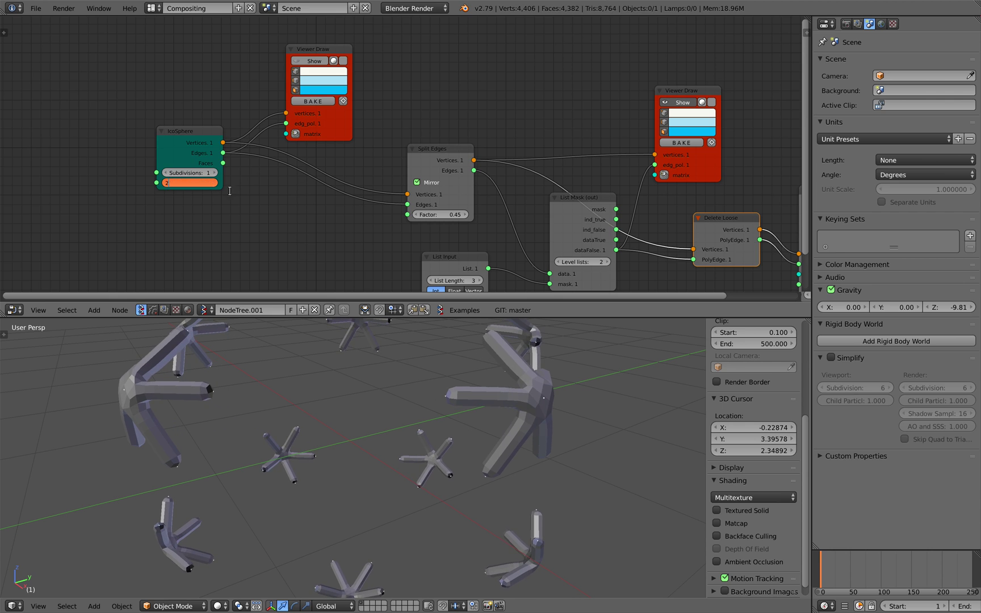
key(Return)
- Set both general radius values of the Skin Mesher to 0.08 and save the file
scroll(445, 249, down, 2)
middle_drag(607, 250, 379, 202)
scroll(379, 202, up, 2)
middle_drag(514, 226, 407, 196)
drag(453, 201, 474, 212)
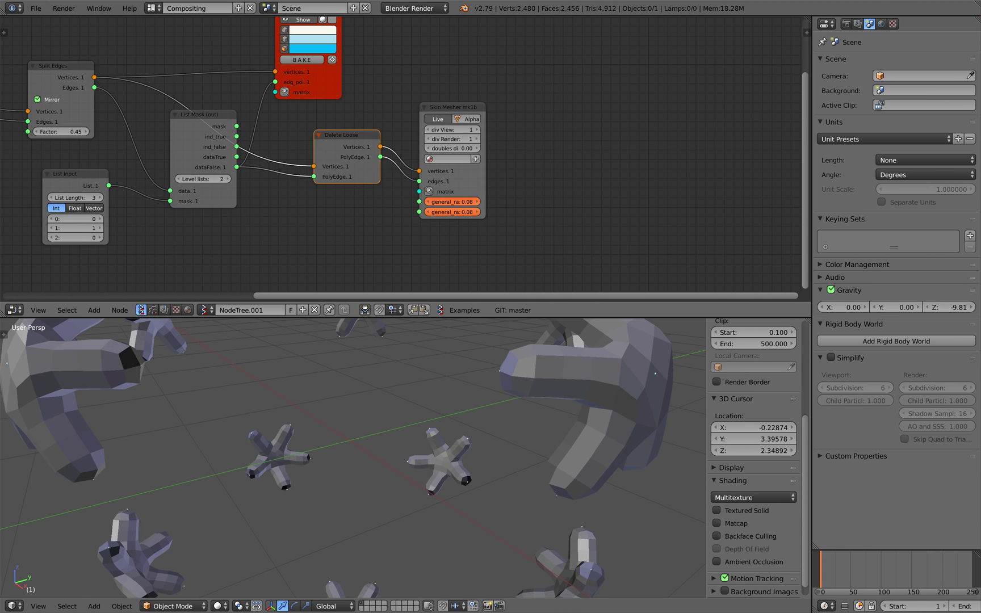
scroll(547, 509, down, 3)
middle_drag(547, 508, 398, 473)
key(ctrl+s)
click(398, 473)
- Duplicate the Viewer Draw node that shows the masked edges, place the copy above and beyond the Skin Mesher, and save
middle_drag(426, 130, 426, 198)
drag(367, 213, 364, 226)
key(ctrl+s)
click(358, 226)
mouse_move(338, 145)
mouse_down()
mouse_move(365, 124)
mouse_move(350, 119)
mouse_up()
key(shift+d)
click(547, 123)
middle_drag(507, 127, 521, 123)
key(ctrl+s)
click(522, 120)
- Feed the duplicated Viewer Draw with the Split Edges vertices and List Mask's dataTrue edges, and save the file
drag(234, 194, 233, 172)
scroll(247, 184, down, 1)
middle_drag(247, 184, 251, 185)
drag(136, 143, 510, 104)
drag(265, 197, 510, 114)
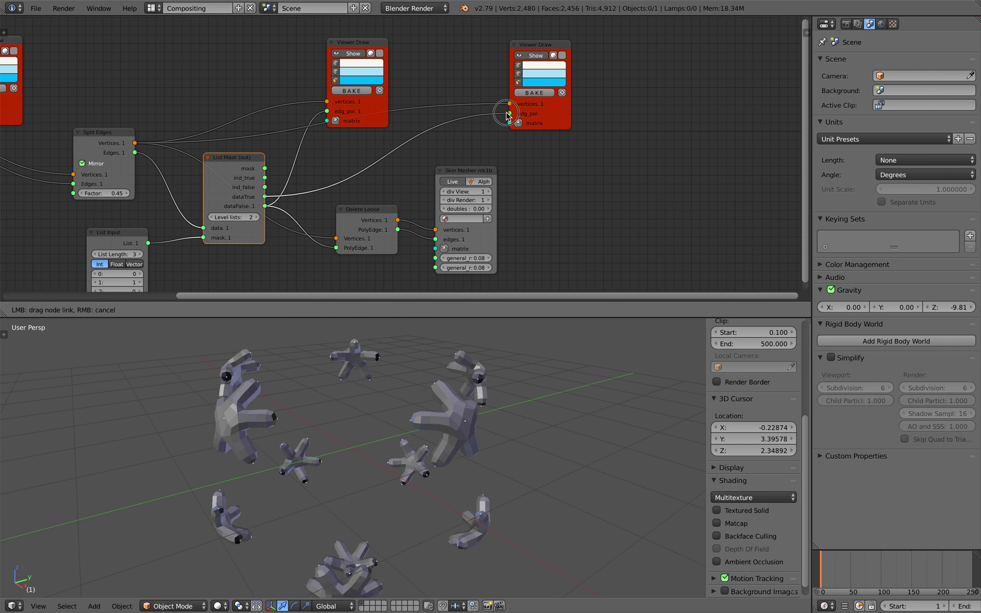
middle_drag(468, 413, 399, 409)
key(ctrl+s)
click(440, 416)
key(ctrl+s)
click(396, 408)
- Move the duplicated Viewer Draw farther out, add a Pipe node below it by searching for "pip", and save the file
middle_drag(476, 143, 404, 147)
drag(481, 127, 543, 105)
middle_drag(450, 142, 400, 129)
key(alt+space)
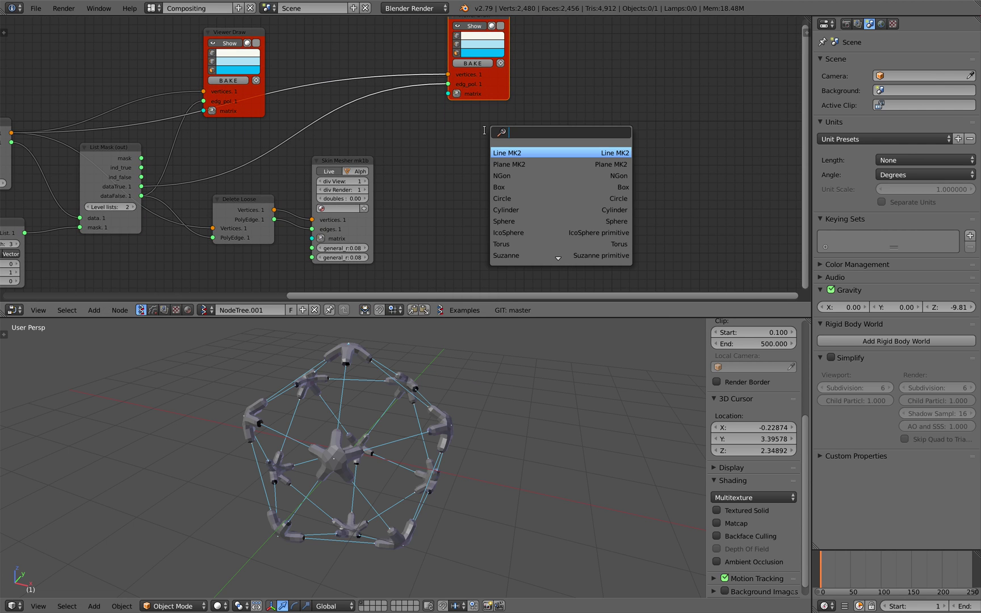
text(pip)
key(Return)
click(486, 131)
drag(507, 146, 506, 138)
middle_drag(407, 117, 421, 120)
key(ctrl+s)
click(420, 121)
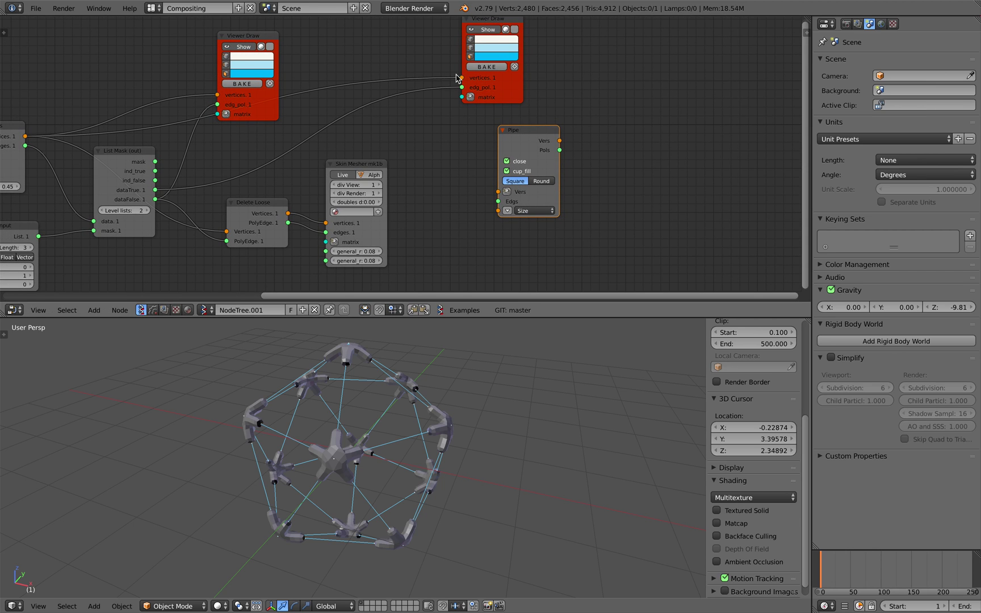
- Feed the Pipe with the Split Edges vertices and dataTrue edges, and attach a new Viewer Draw to its outputs
drag(25, 137, 498, 192)
drag(159, 189, 498, 202)
drag(525, 133, 518, 130)
right_click(519, 130)
click(520, 130)
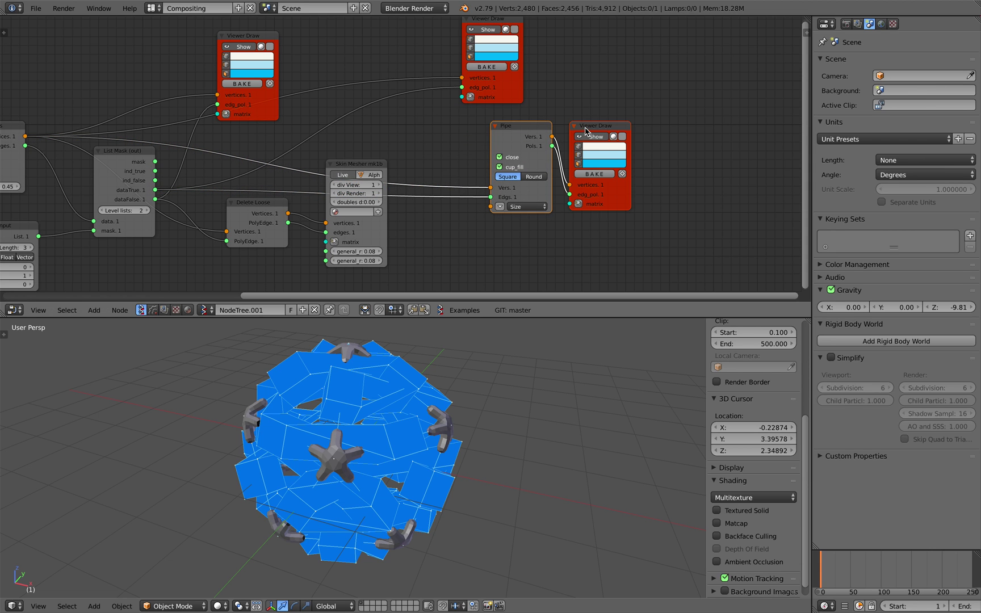
drag(585, 127, 601, 106)
- Set all three size components of the Pipe node to 1.00
scroll(603, 142, up, 1)
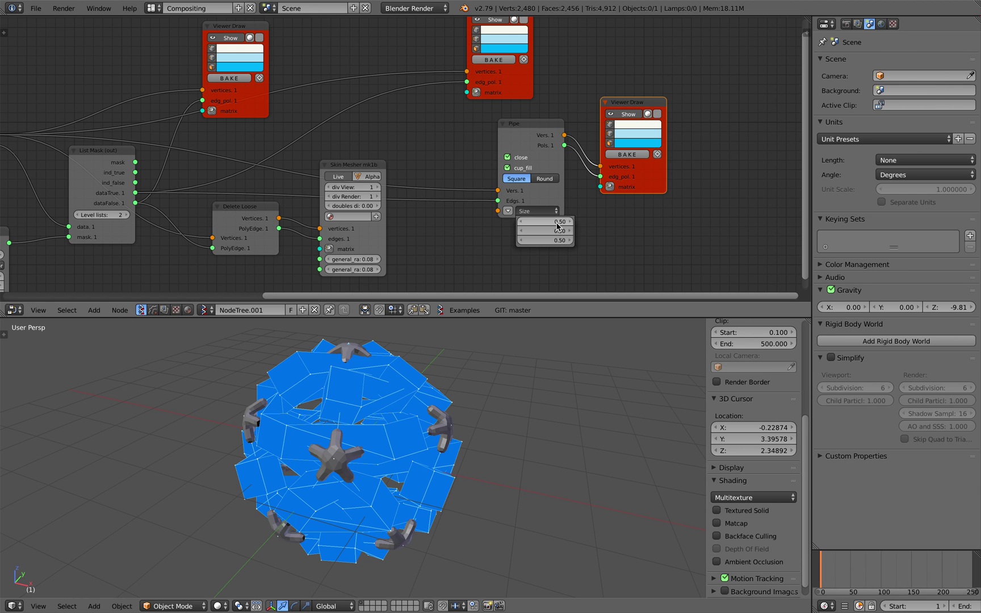
text(1)
key(Return)
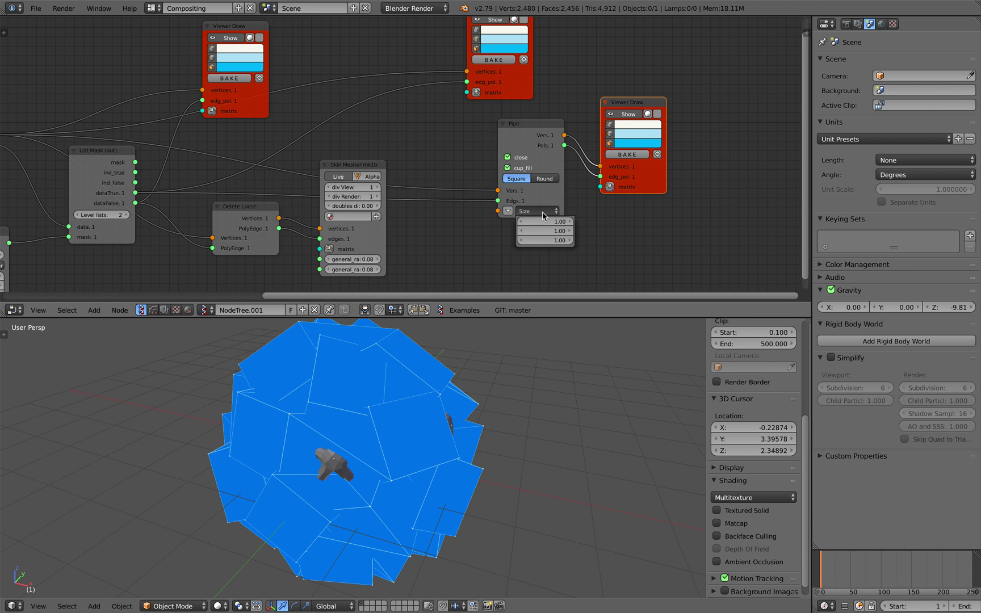
- Add a Vector in node by searching for "vec" and connect its Vectors output to the Pipe's Size input
key(shift+a)
click(460, 222)
text(vec)
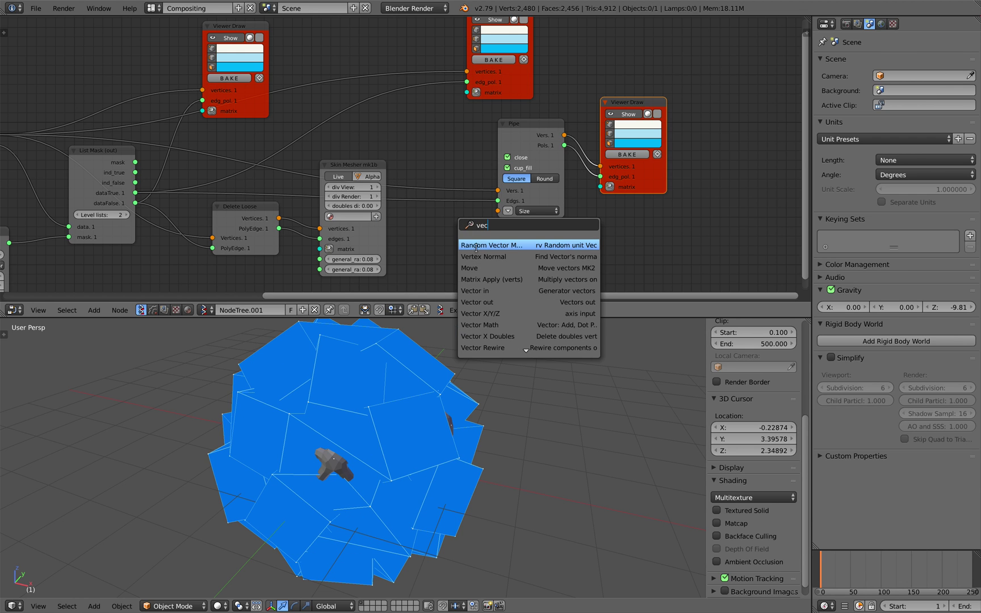
click(481, 287)
click(432, 216)
drag(474, 231, 498, 212)
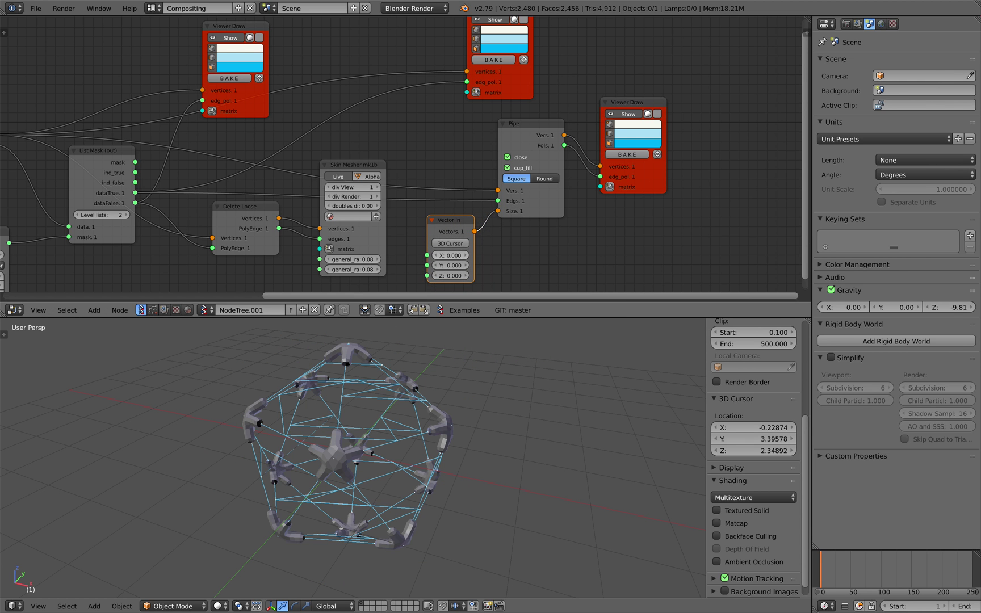
- Set the Vector in components to 0.166 and disable the Pipe's close and cup_fill options
key(Return)
middle_drag(488, 254, 488, 221)
drag(453, 223, 425, 242)
scroll(436, 204, up, 2)
mouse_move(452, 224)
middle_down()
mouse_move(435, 206)
mouse_move(379, 205)
middle_up()
scroll(414, 156, up, 1)
click(450, 95)
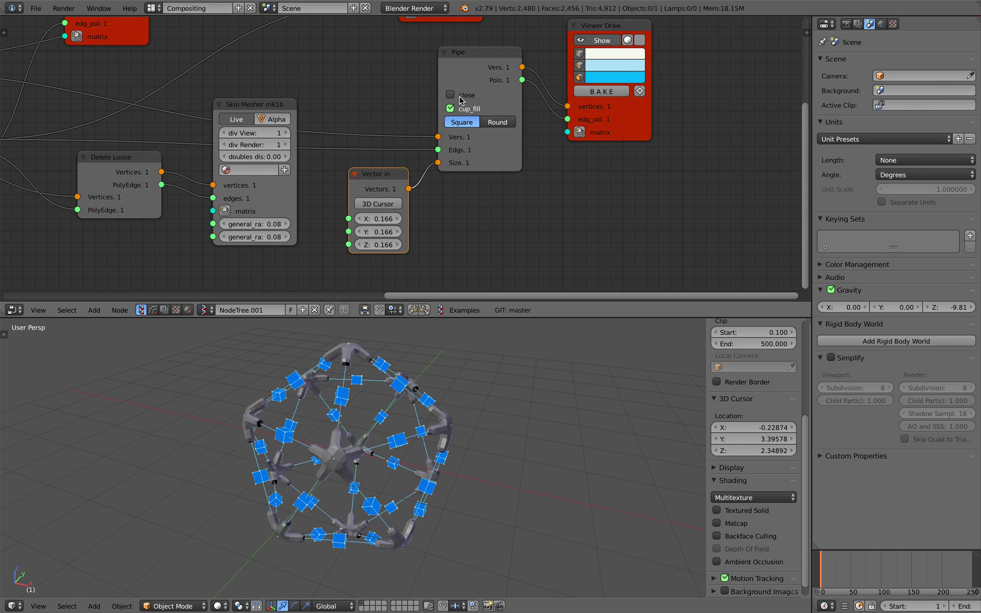
click(450, 108)
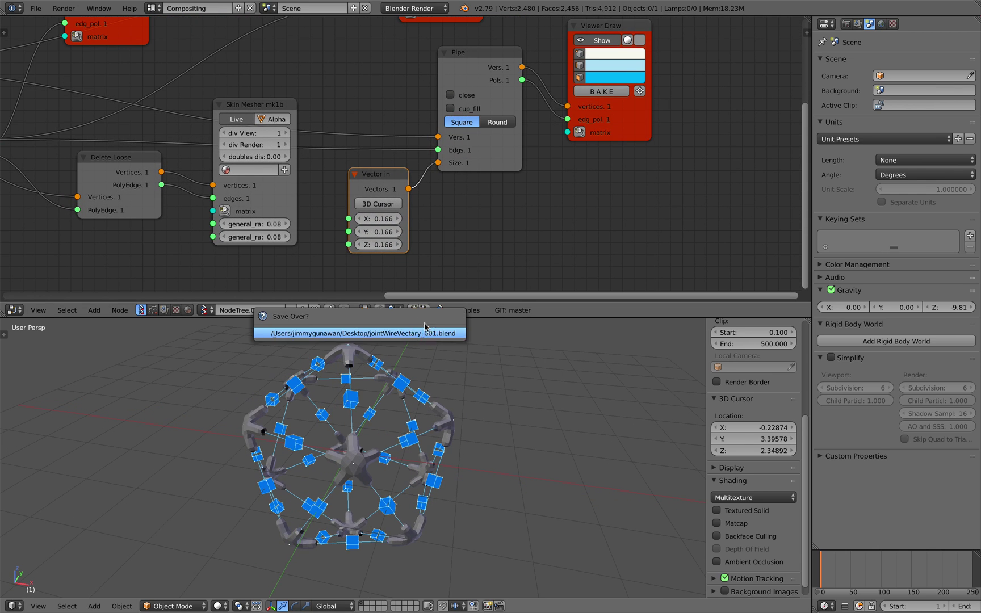
- Set Vector in's Z to 1.294 and its X and Y to 0.118, and save the file
drag(382, 245, 438, 245)
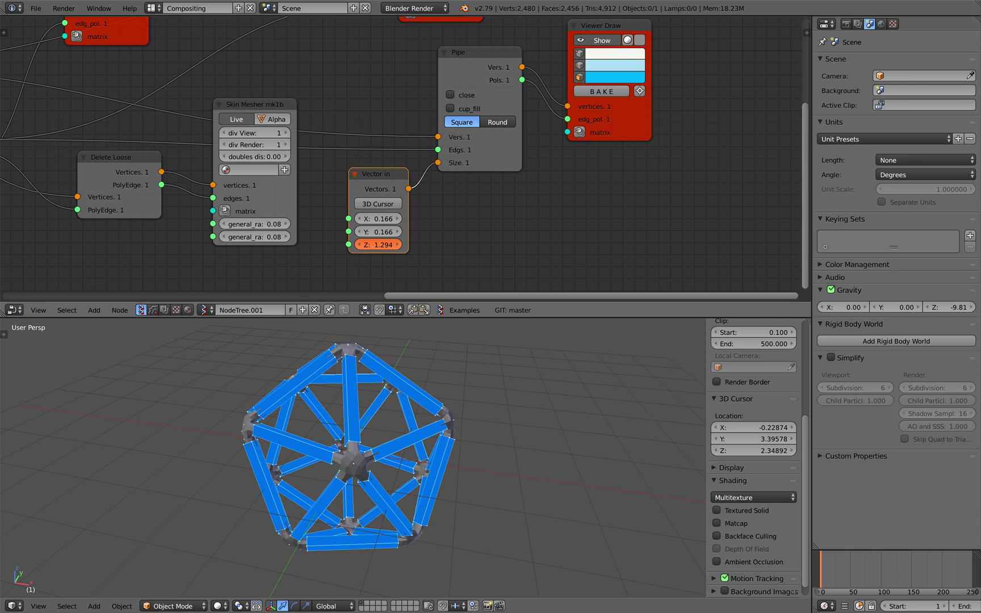
drag(378, 225, 375, 225)
middle_drag(362, 217, 448, 173)
key(ctrl+s)
click(448, 173)
- Add a Float number node by searching for "float" and place it in front of the Vector in node
drag(464, 130, 482, 151)
middle_drag(401, 184, 398, 167)
key(shift+a)
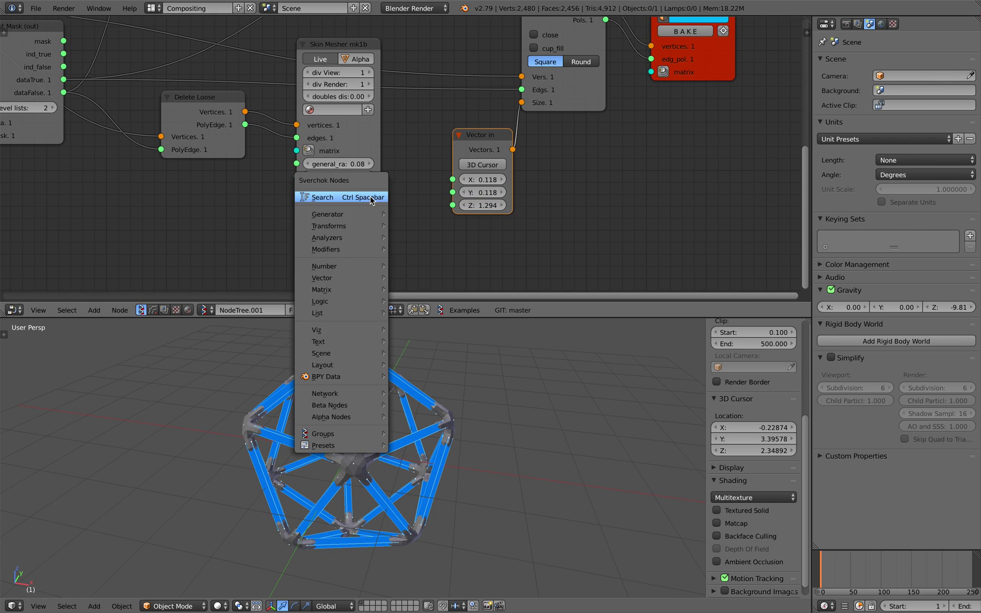
click(371, 198)
text(float)
key(Return)
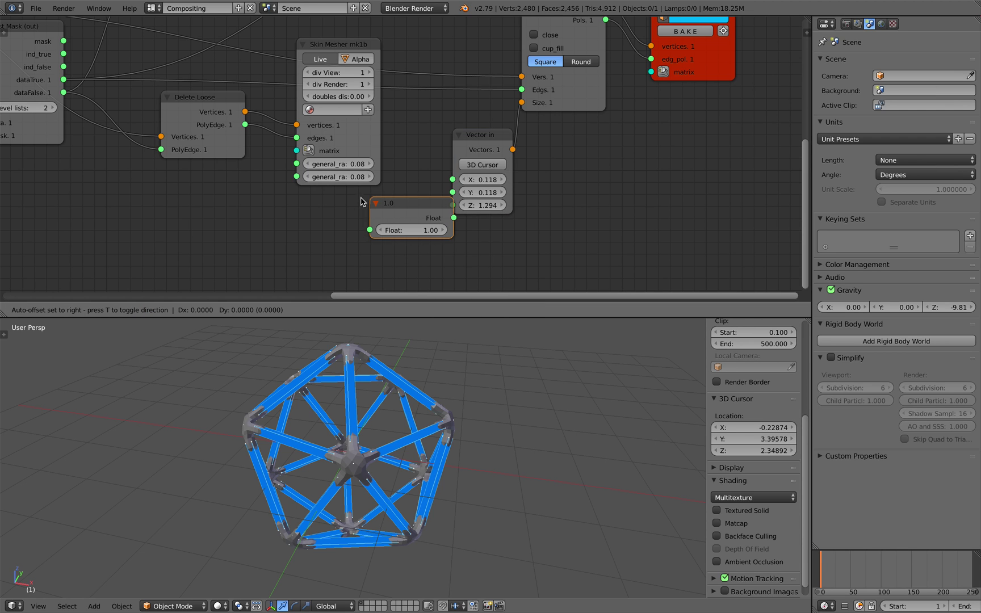
click(347, 200)
- Connect the Float output to Vector in's X and Y inputs, set it to 0.2 and save the file
drag(420, 219, 452, 180)
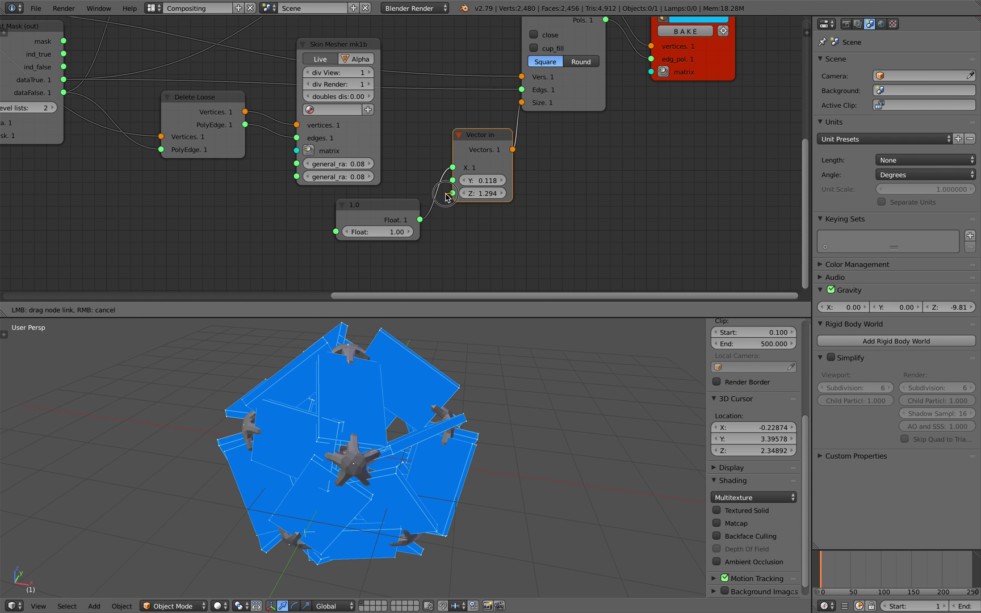
drag(422, 222, 421, 221)
click(394, 232)
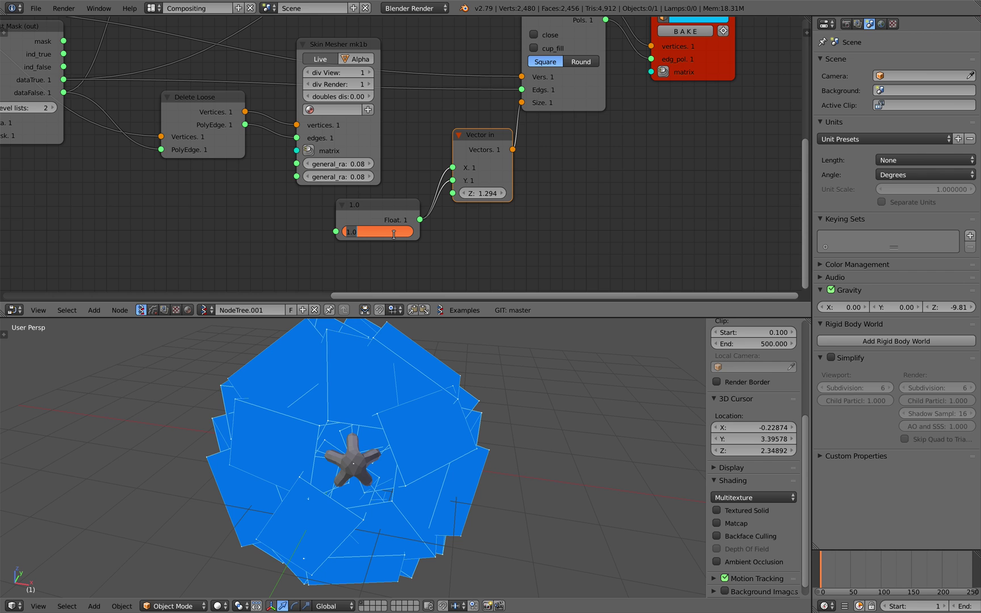
text(0.2)
key(Return)
middle_drag(502, 144, 396, 186)
key(ctrl+s)
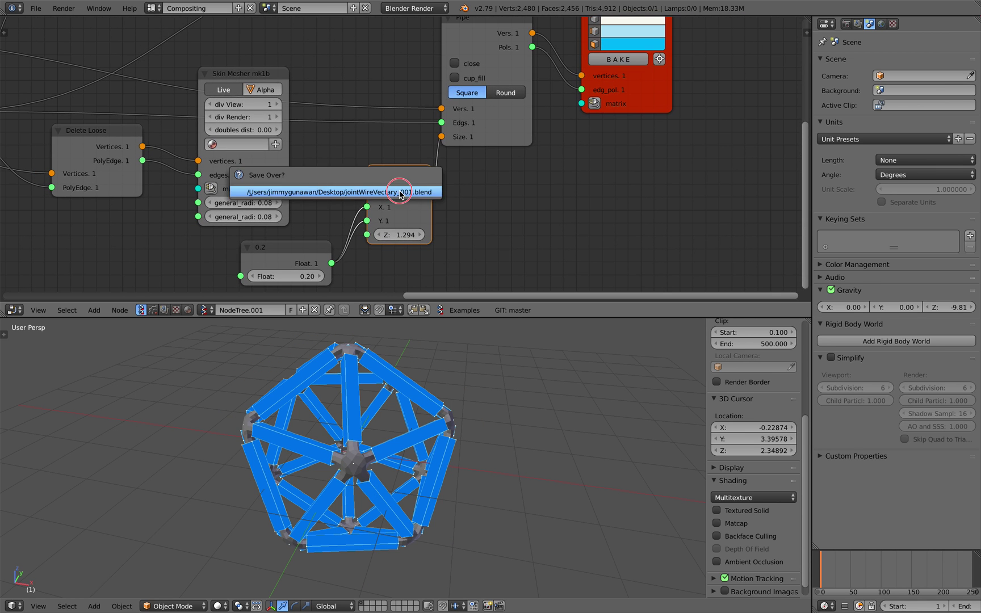
- Switch the Pipe node's profile to Round and save the file
click(506, 93)
key(ctrl+s)
click(470, 401)
- Slim the pipes by lowering the Float value to 0.092 and Vector in's Z to 1.210
middle_drag(470, 403, 443, 397)
scroll(343, 267, up, 2)
mouse_move(414, 214)
mouse_down()
mouse_move(400, 214)
mouse_move(415, 214)
mouse_up()
drag(273, 267, 258, 266)
mouse_move(333, 392)
middle_down()
mouse_move(421, 406)
mouse_move(518, 388)
mouse_move(635, 397)
mouse_move(497, 419)
mouse_move(483, 407)
middle_up()
- Turn on shading in the pipes' Viewer Draw node and set its face colour to mint green (0.417, 0.899, 0.743)
mouse_move(633, 74)
middle_down()
mouse_move(483, 169)
mouse_move(459, 216)
middle_up()
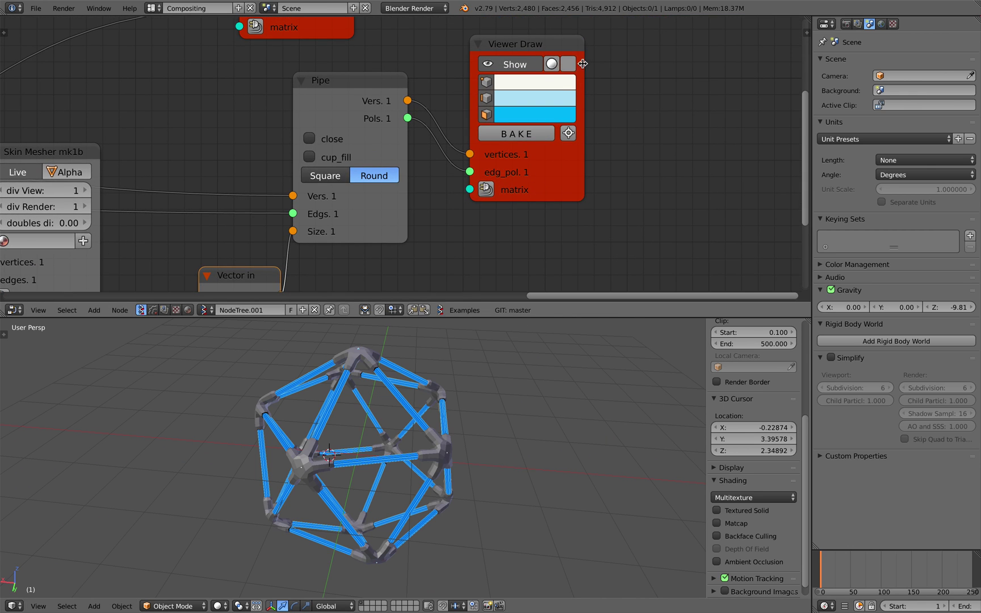
click(569, 63)
click(537, 113)
click(555, 180)
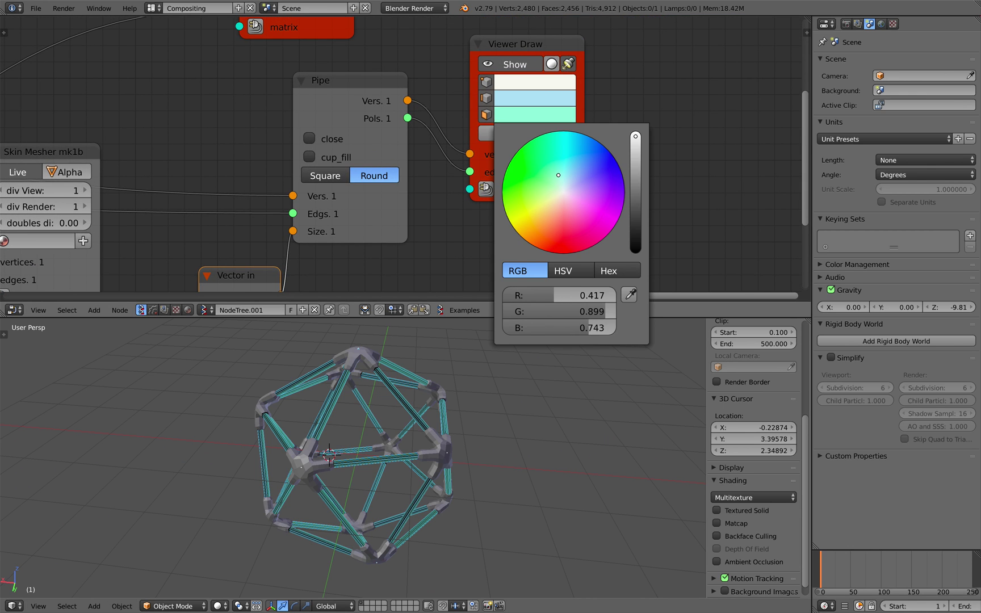
middle_drag(478, 160, 492, 156)
- Rename the node tree JointWireVectary and save the file
middle_drag(458, 405, 414, 398)
scroll(353, 386, up, 2)
scroll(432, 388, down, 4)
middle_drag(120, 174, 414, 178)
key(ctrl+s)
click(396, 189)
scroll(396, 188, down, 4)
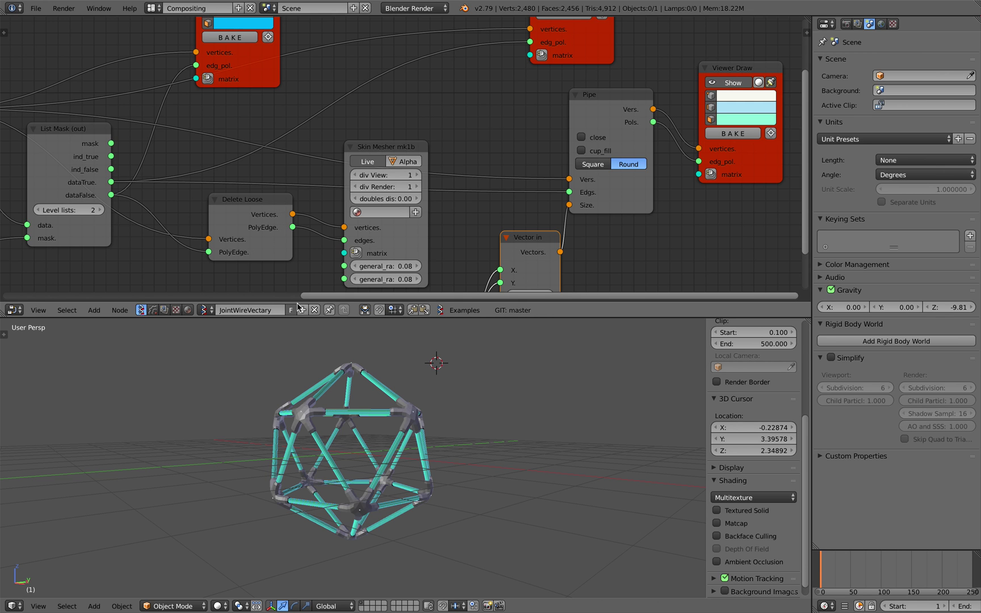
scroll(352, 374, up, 4)
scroll(352, 375, down, 5)
middle_drag(284, 375, 360, 370)
key(ctrl+s)
click(351, 373)
- Nudge the Skin Mesher mk1b node slightly higher in the node tree and save the file
scroll(352, 373, up, 1)
scroll(521, 371, up, 1)
middle_drag(521, 371, 497, 373)
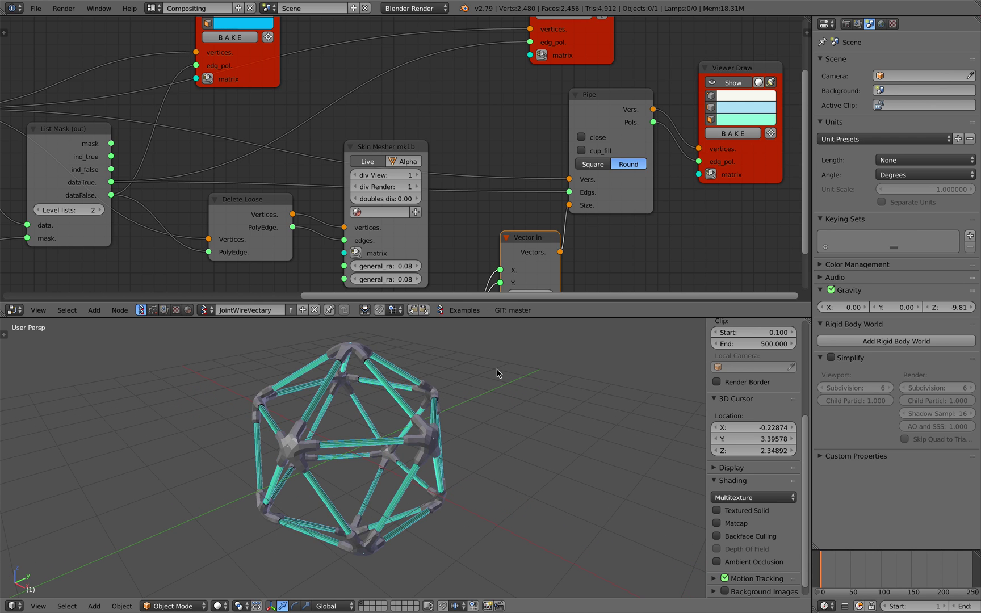
middle_drag(498, 373, 465, 376)
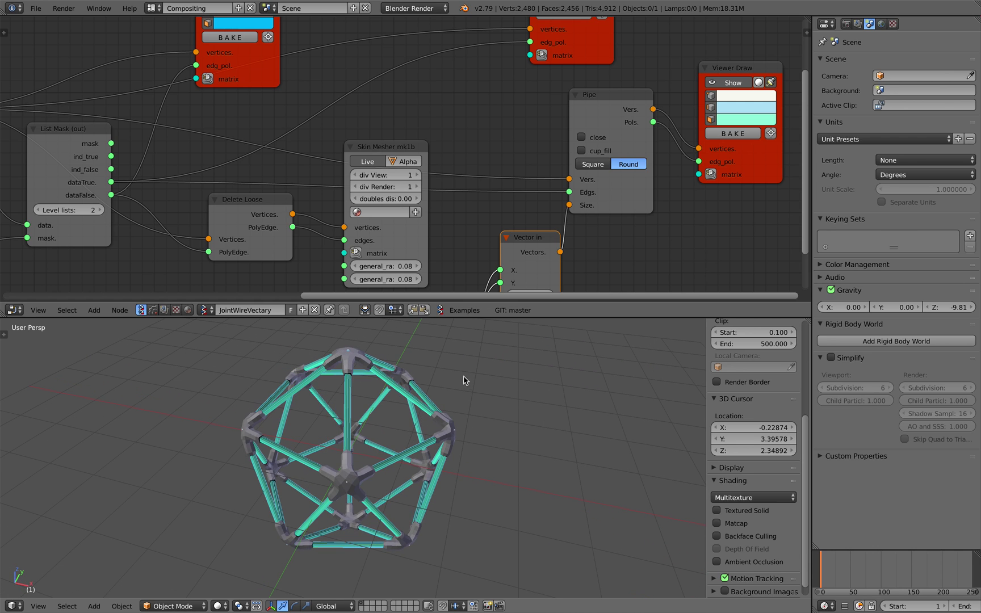
scroll(324, 223, down, 2)
drag(389, 149, 396, 139)
key(ctrl+s)
click(397, 138)
- Nudge the List Mask (out) and List Input nodes slightly lower in the node tree
middle_drag(360, 137, 407, 130)
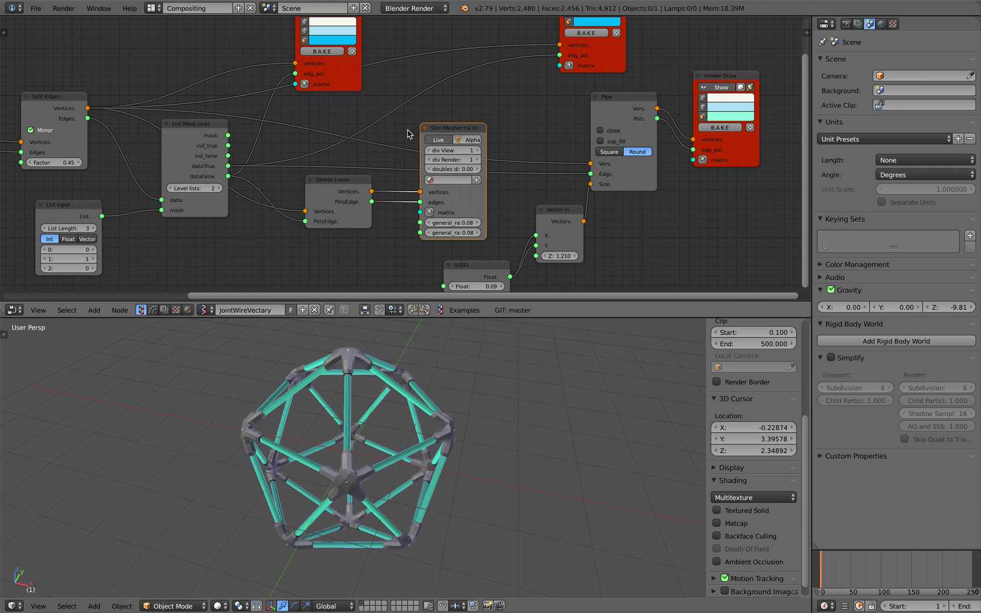
key(s)
middle_drag(347, 153, 363, 129)
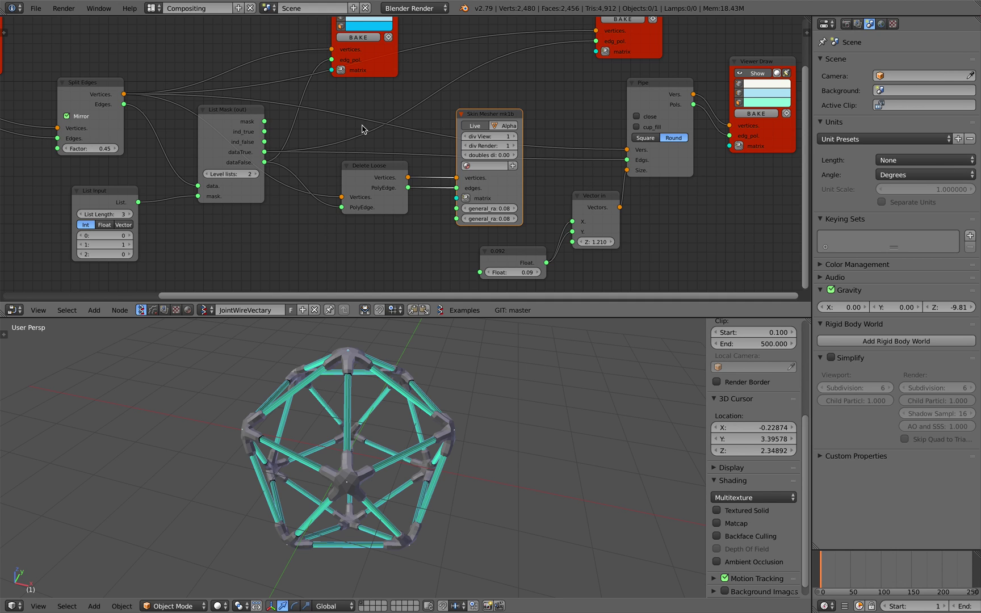
middle_drag(364, 147, 393, 148)
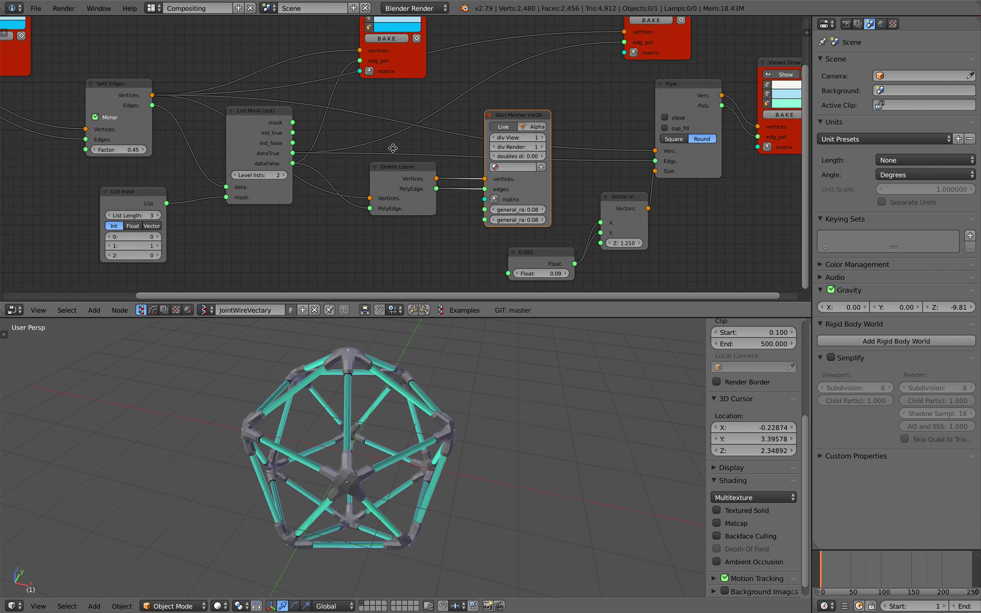
mouse_move(275, 126)
mouse_down()
mouse_move(267, 149)
mouse_move(268, 138)
mouse_up()
drag(159, 197, 153, 205)
- Widen the node editor and 3D view by narrowing the properties editor
middle_drag(208, 176, 370, 173)
scroll(296, 172, up, 1)
mouse_move(272, 160)
middle_down()
mouse_move(307, 160)
mouse_move(270, 164)
middle_up()
middle_drag(372, 157, 397, 144)
drag(811, 141, 839, 141)
scroll(636, 152, down, 2)
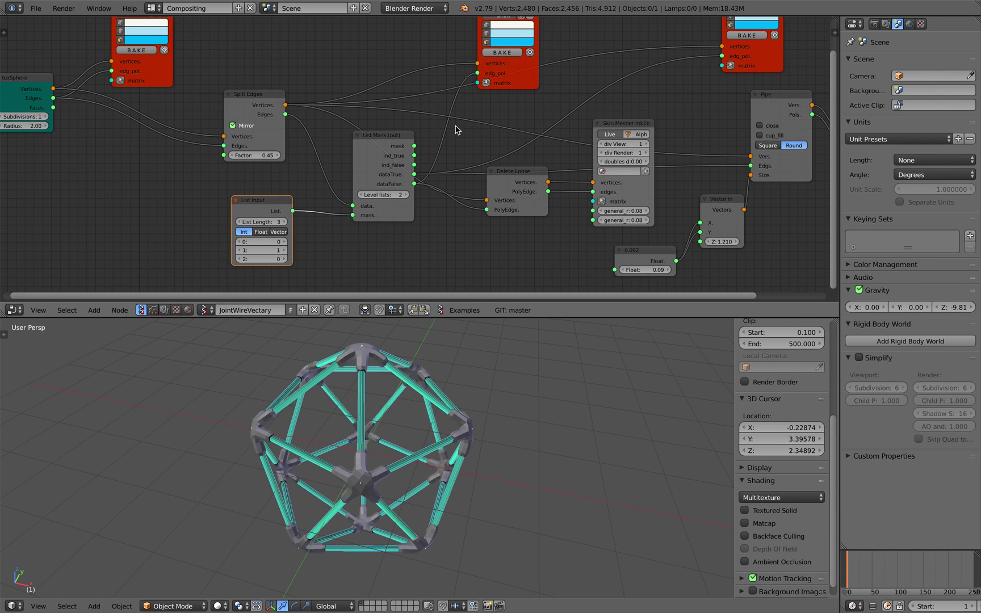
- Set the IcoSphere node's radius to 3.46 and save the file
middle_drag(452, 130, 484, 129)
key(ctrl+s)
click(484, 129)
middle_drag(300, 144, 519, 165)
scroll(519, 165, up, 6)
drag(198, 133, 171, 134)
middle_drag(352, 436, 418, 403)
mouse_move(208, 154)
mouse_down()
mouse_move(227, 155)
mouse_move(196, 155)
mouse_move(226, 155)
mouse_up()
middle_drag(373, 404, 414, 401)
scroll(414, 401, down, 2)
key(ctrl+s)
click(414, 401)
mouse_move(215, 151)
mouse_down()
mouse_move(272, 151)
mouse_move(221, 154)
mouse_up()
- Set the IcoSphere node's subdivisions to 2
click(228, 134)
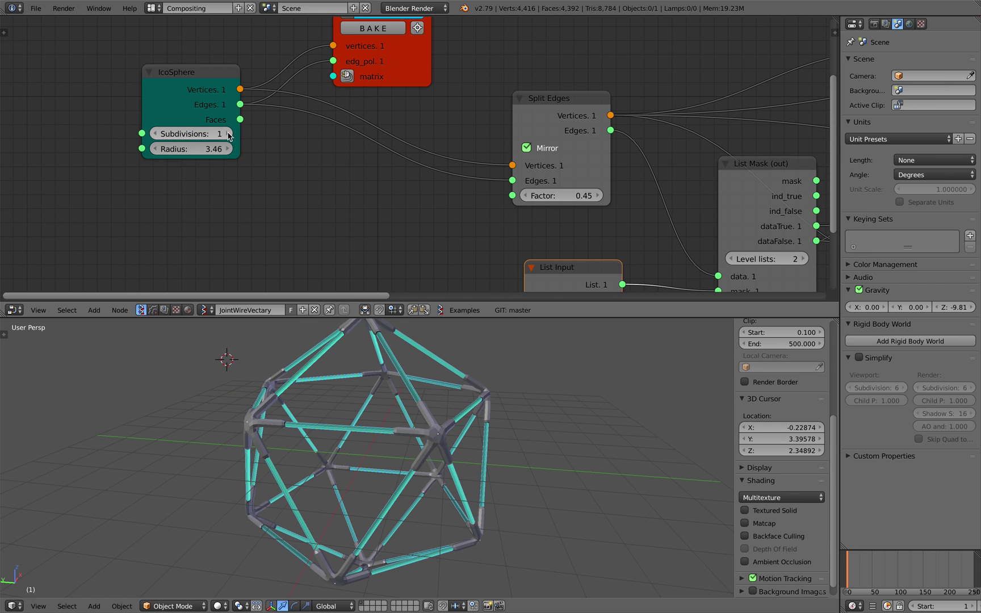
click(157, 134)
middle_drag(385, 397, 438, 394)
click(227, 134)
click(227, 134)
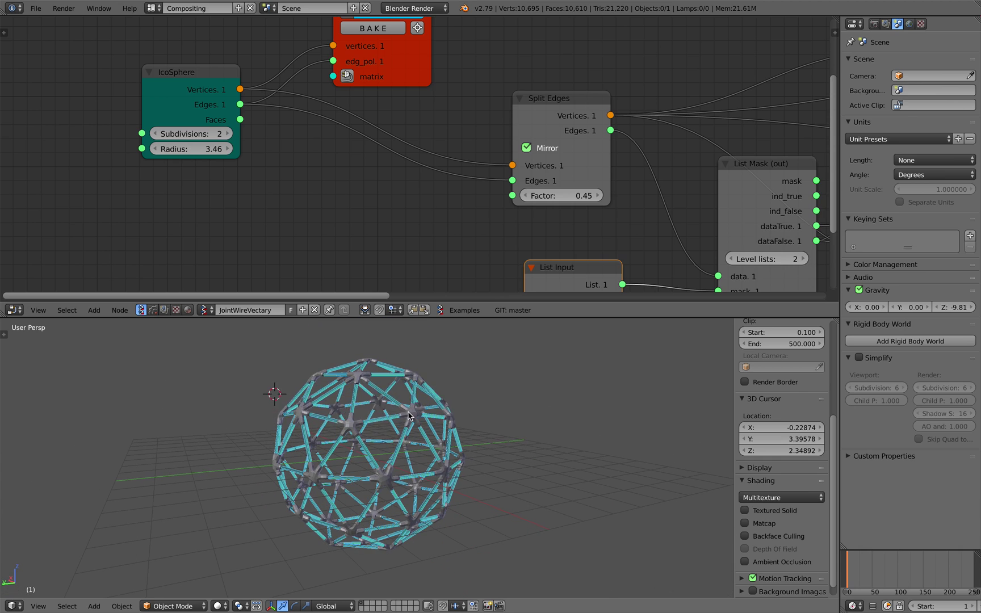
- Save the project as a new incremented version, jointWireVectary_002.blend
click(36, 8)
click(79, 109)
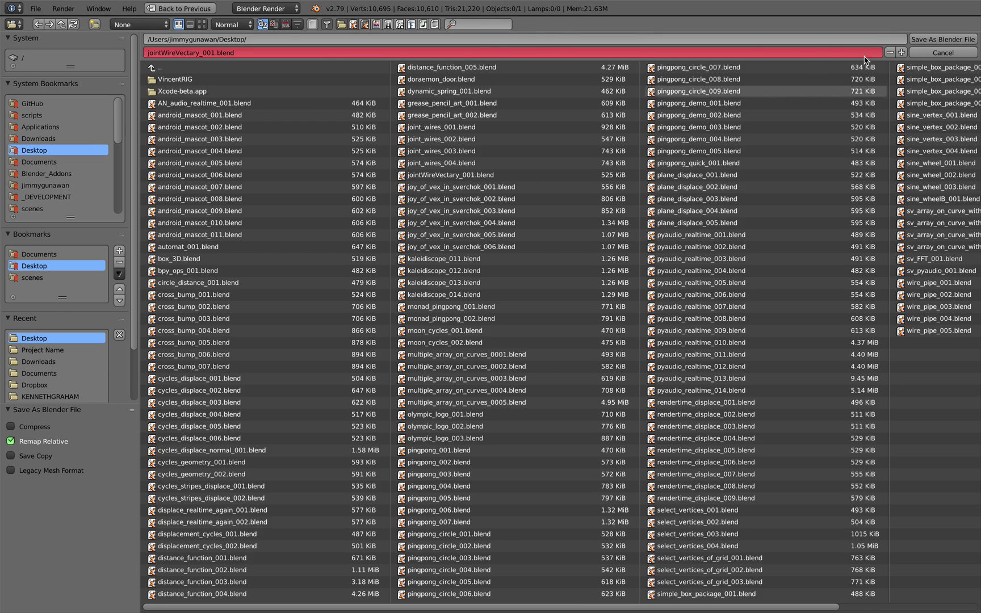
click(901, 53)
click(925, 41)
key(super+s)
click(328, 158)
- Add reroute points to the IcoSphere's vertices and edges links and move the IcoSphere node farther from the Split Edges node
drag(188, 84, 110, 106)
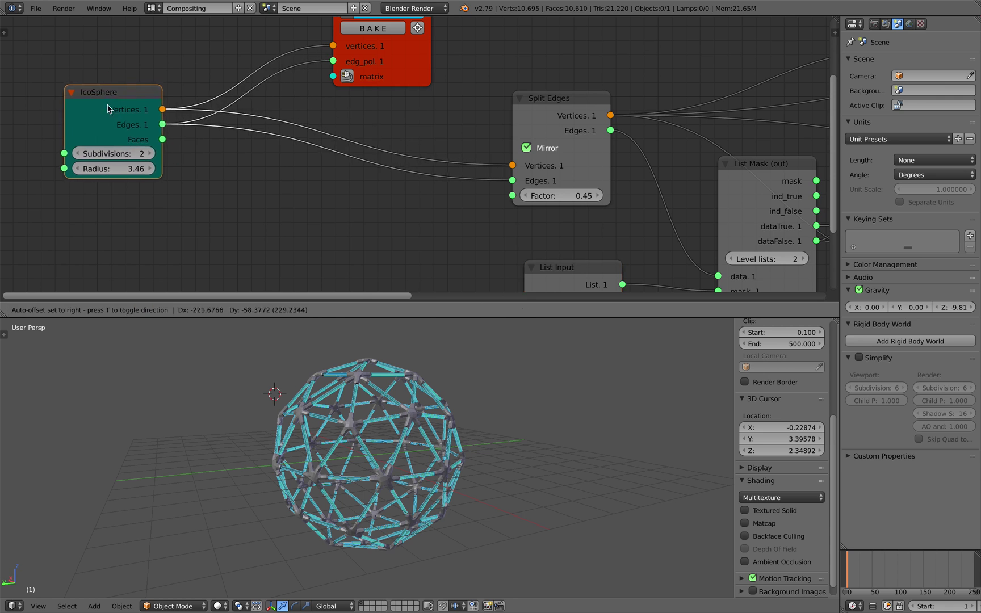
scroll(267, 170, down, 2)
middle_drag(274, 176, 286, 154)
key(alt+space)
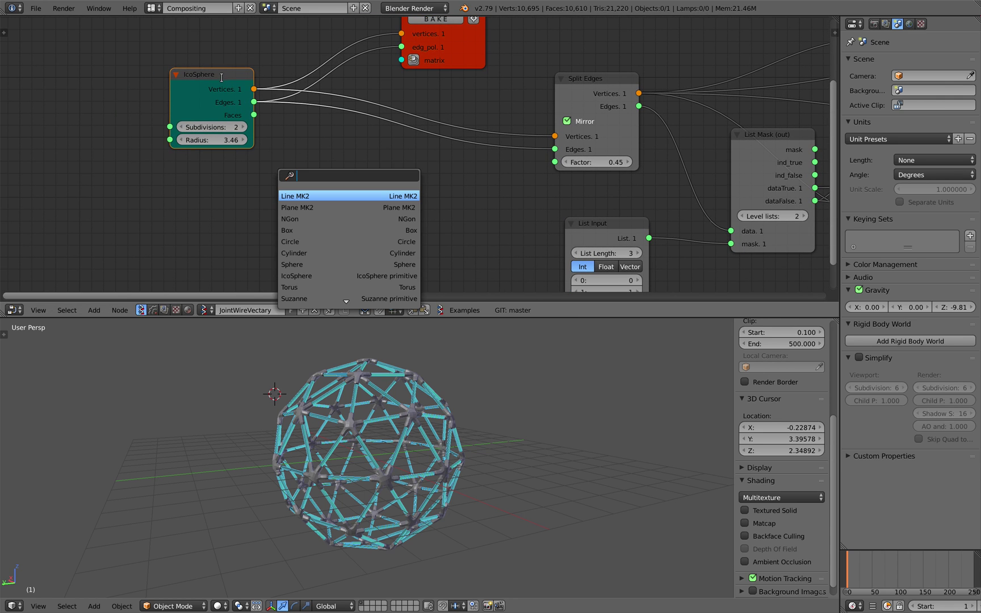
drag(221, 78, 137, 80)
shift+drag(250, 142, 247, 143)
drag(155, 90, 102, 95)
middle_drag(140, 96, 255, 113)
drag(214, 107, 104, 98)
- Add a Box generator node and place it just below the IcoSphere node's outgoing links
middle_drag(258, 160, 254, 153)
key(shift+a)
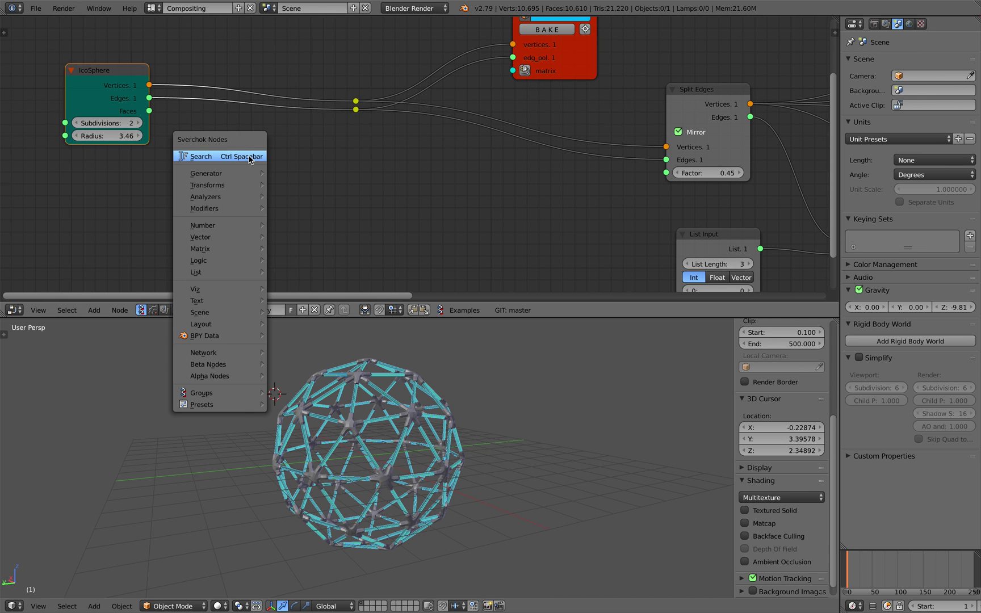
click(246, 160)
key(Return)
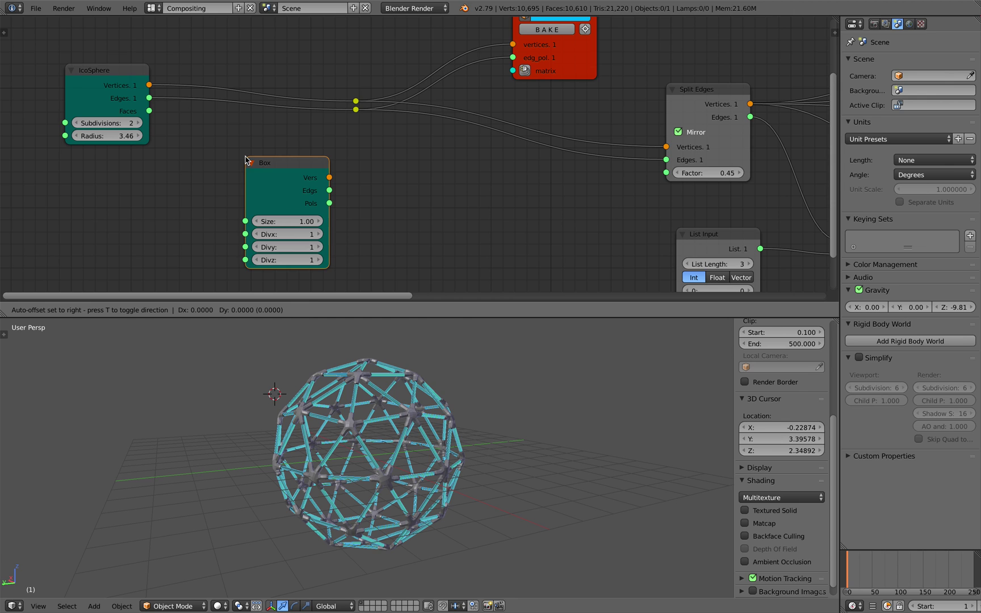
drag(281, 165, 312, 151)
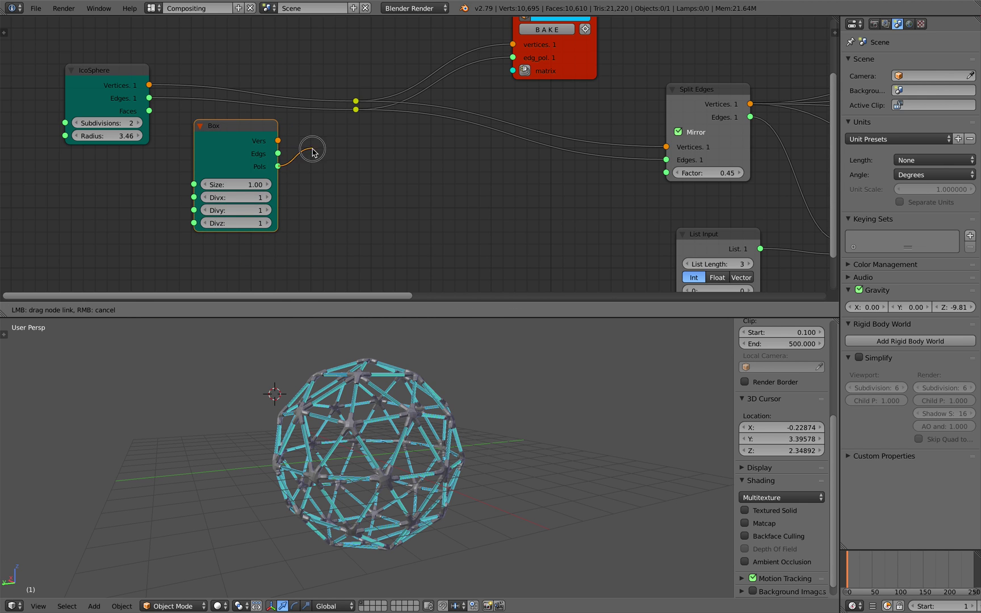
- Add a Polygons to Edges node beside the Box node and feed it the Box's Pols output
key(alt+space)
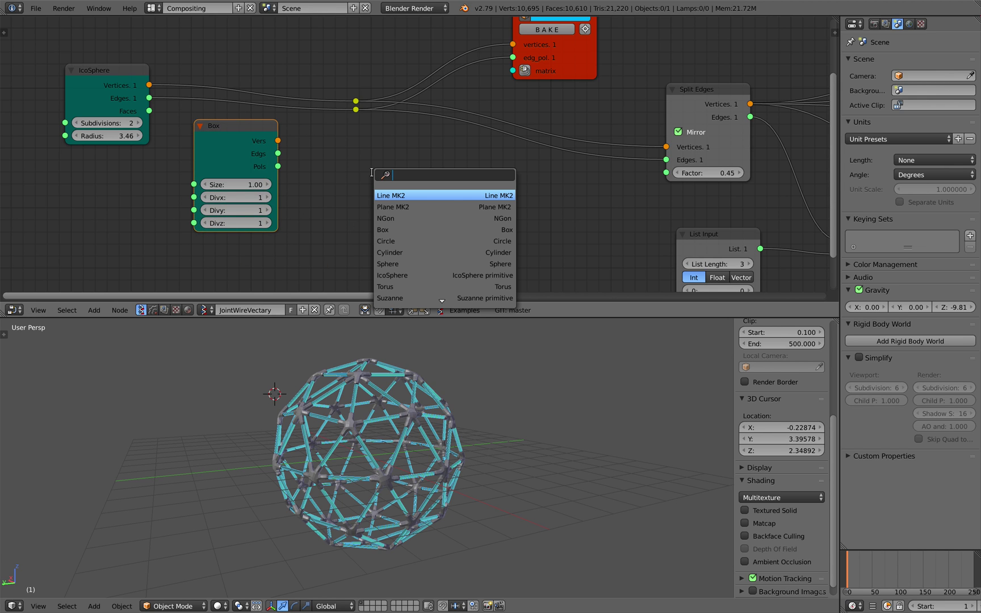
text(poly to)
text(edge to)
key(ctrl+a)
text(p)
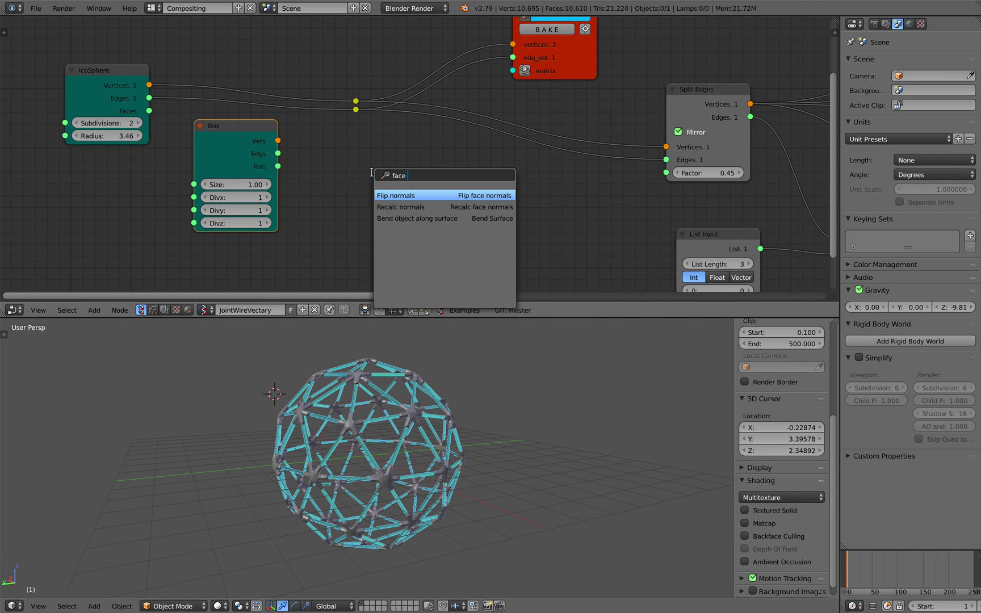
text(edge)
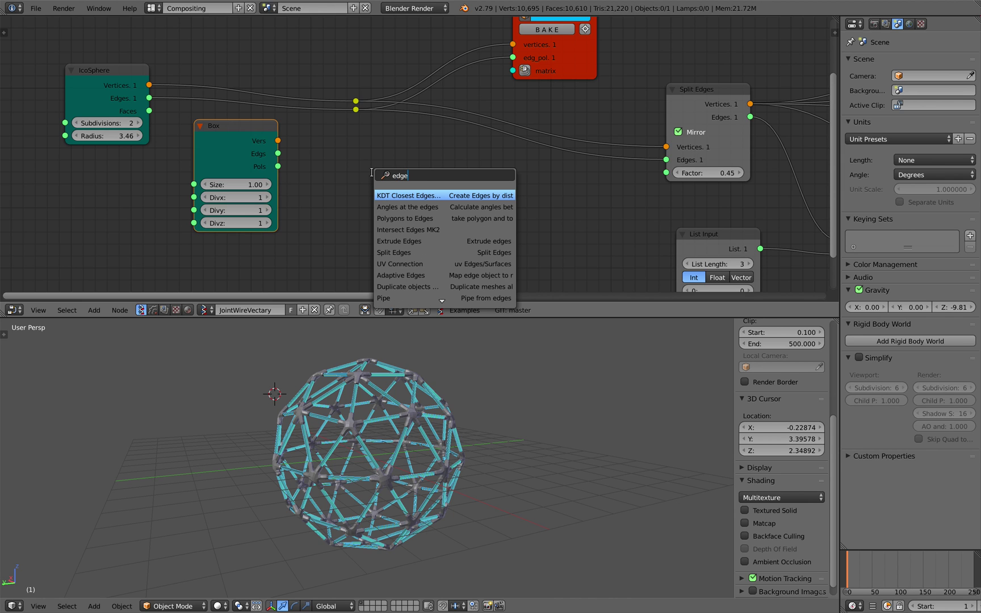
key(Down)
key(Down)
key(Down)
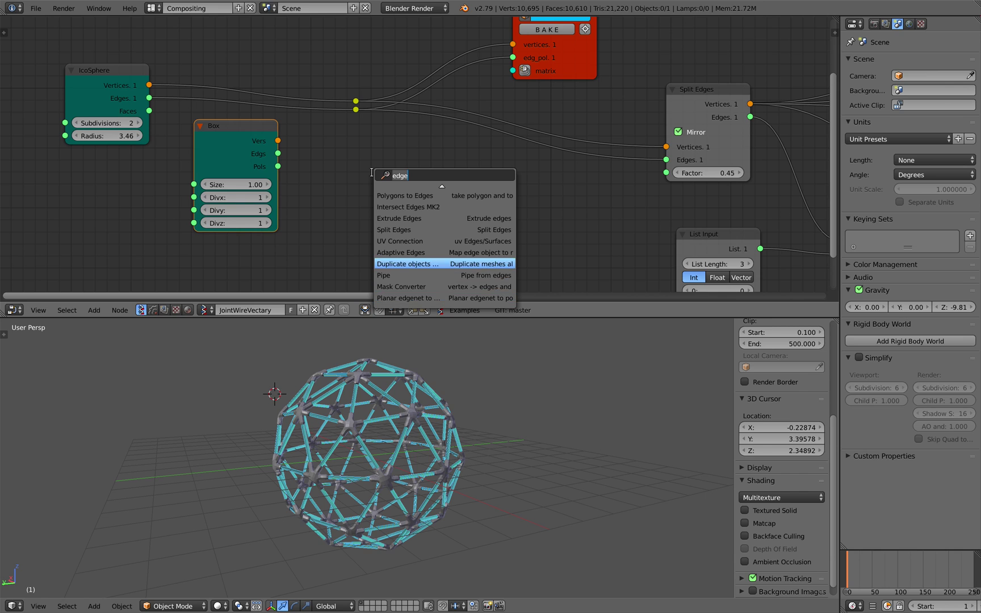
key(Return)
click(335, 165)
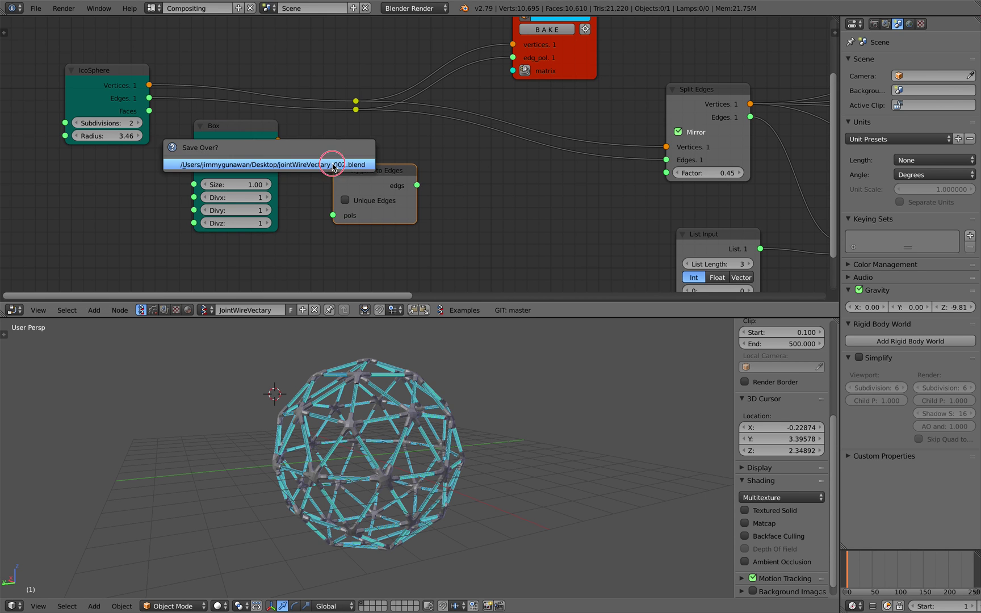
drag(277, 141, 333, 215)
drag(388, 198, 356, 191)
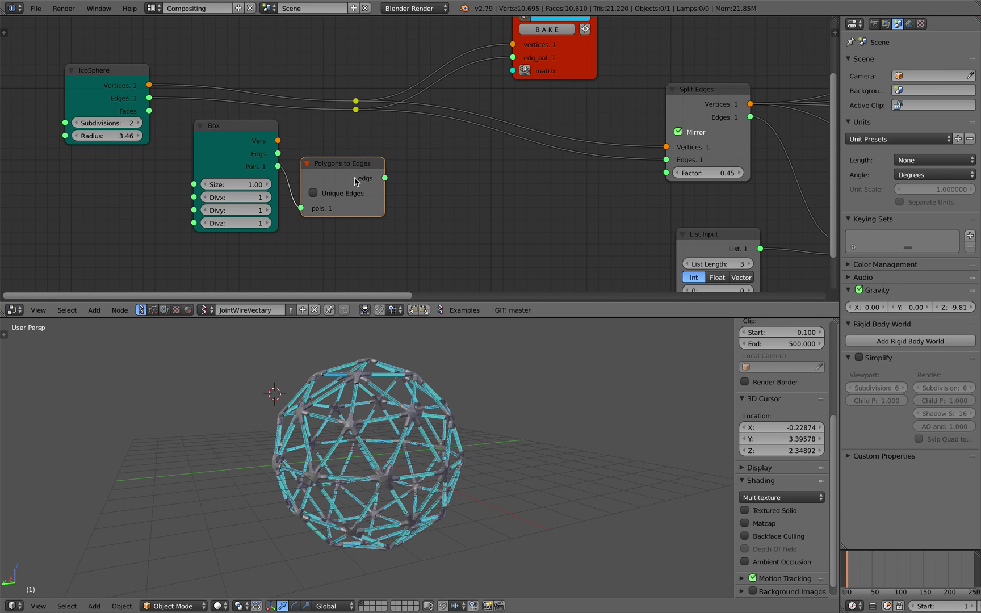
- Delete the Polygons to Edges node
scroll(352, 183, up, 1)
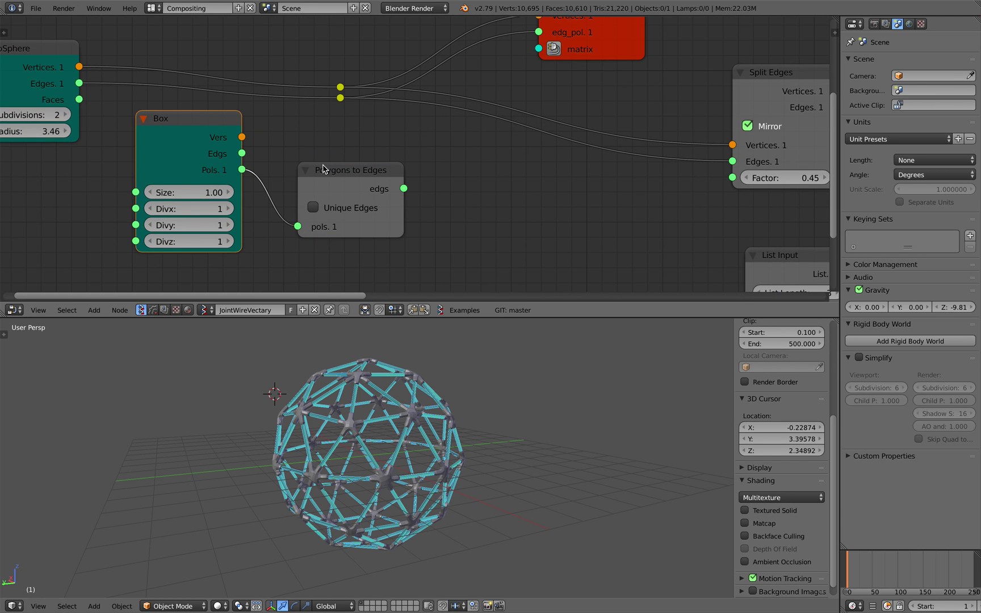
key(x)
middle_drag(245, 146, 286, 155)
- Save the file and connect the Box node's vertices and edges to the two reroute points instead of the IcoSphere's
key(ctrl+s)
click(286, 154)
drag(281, 149, 257, 148)
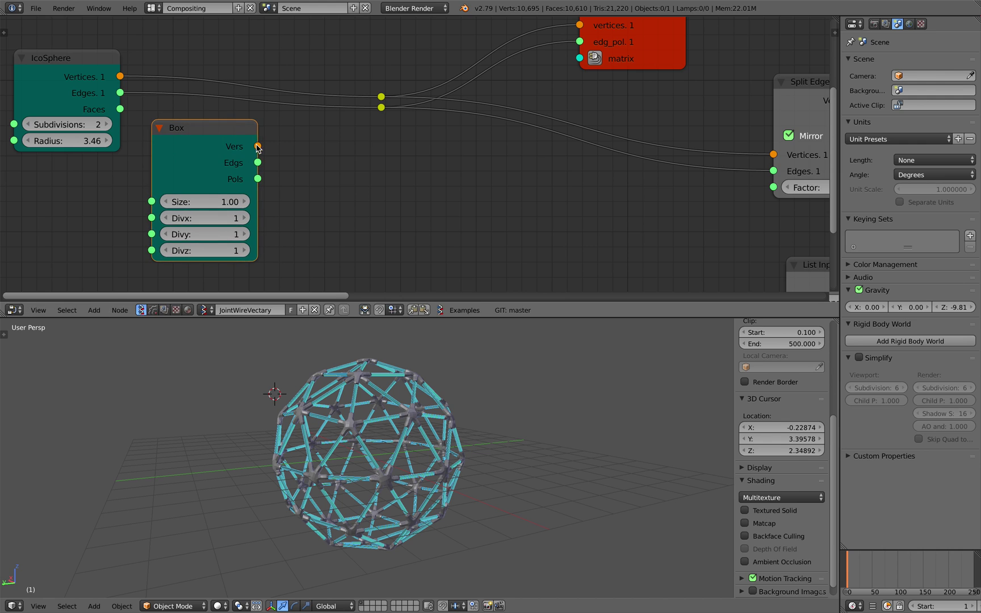
drag(368, 95, 381, 108)
drag(240, 131, 260, 113)
scroll(411, 436, up, 7)
middle_drag(412, 427, 429, 429)
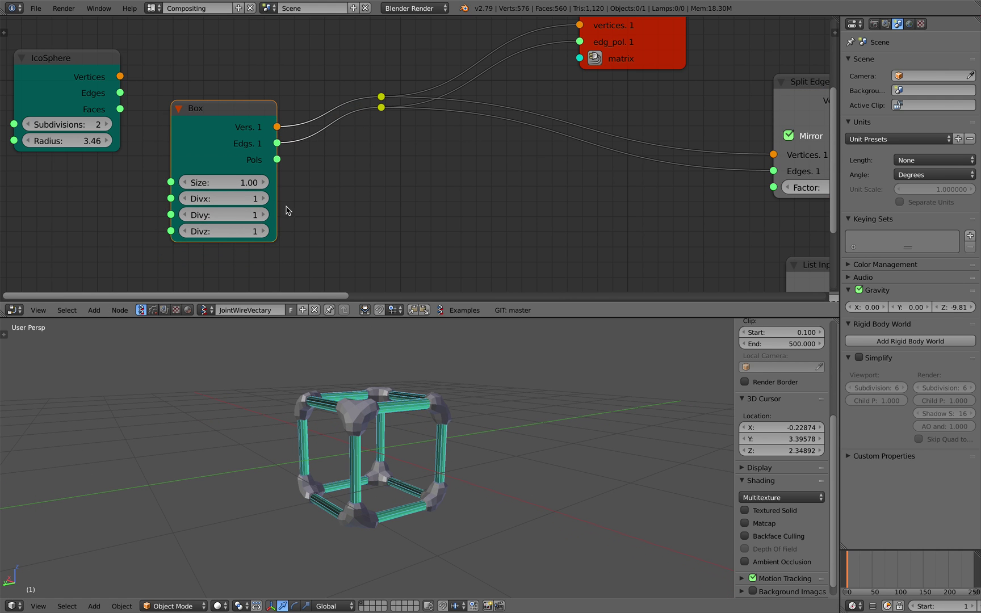
- Set the Box node's Size to 1.65, Divx to 3 and Divy to 2
mouse_move(223, 183)
mouse_down()
mouse_move(269, 183)
mouse_move(226, 182)
mouse_move(234, 182)
mouse_up()
scroll(405, 438, down, 1)
mouse_move(372, 438)
middle_down()
mouse_move(394, 441)
mouse_move(369, 438)
middle_up()
click(262, 198)
click(263, 198)
click(263, 214)
middle_drag(325, 398, 406, 420)
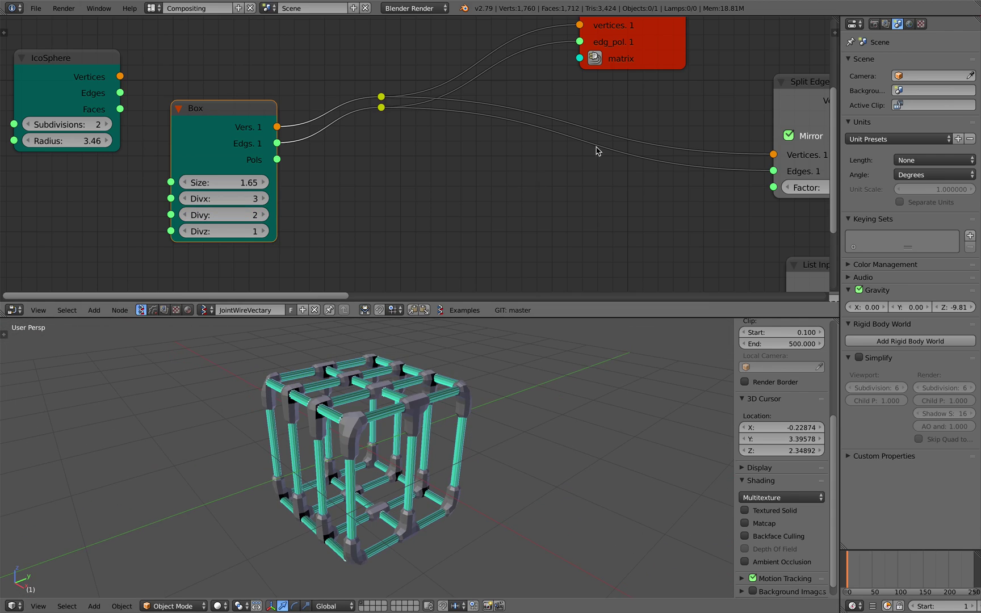
- Set the Split Edges factor to 0.68
middle_drag(595, 148, 439, 167)
scroll(440, 463, up, 5)
scroll(440, 463, down, 5)
middle_drag(381, 448, 391, 451)
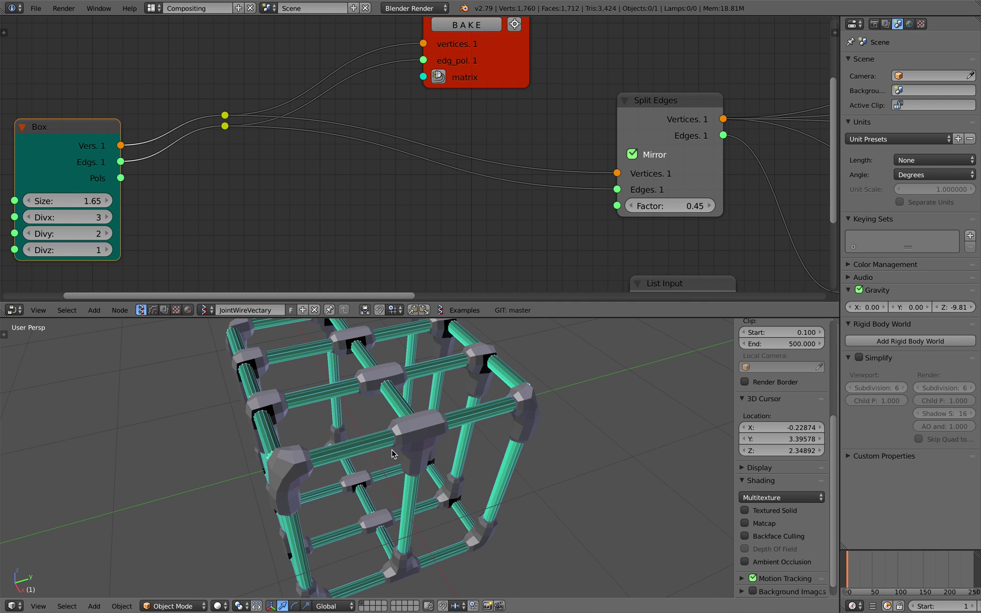
middle_drag(554, 260, 454, 229)
drag(480, 187, 546, 187)
scroll(496, 396, down, 2)
middle_drag(482, 406, 454, 403)
- Bake the Viewer Draw node above the Pipe node and the Viewer Draw node fed by the Pipe into mesh objects
middle_drag(72, 189, 399, 186)
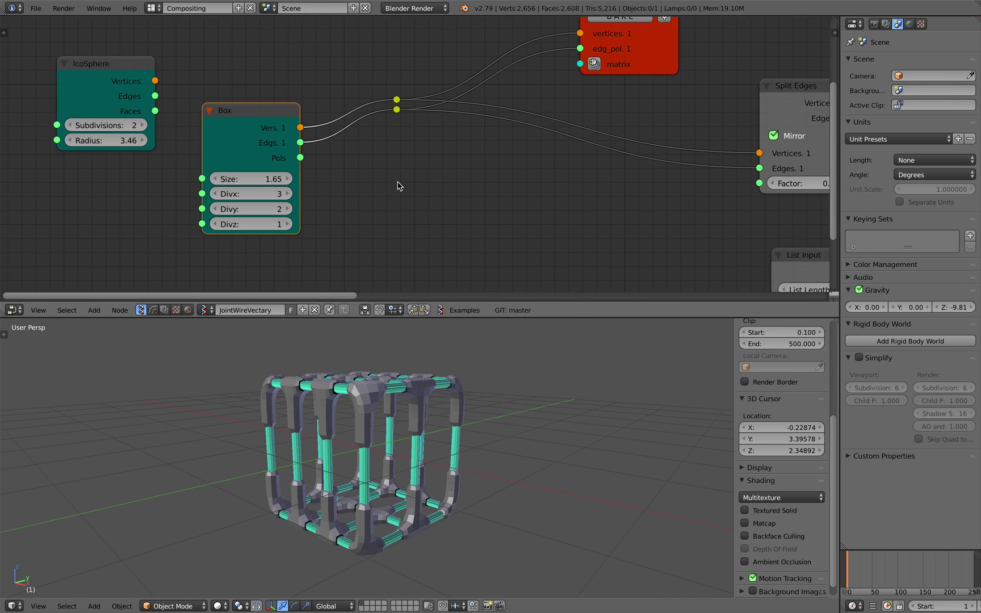
middle_drag(584, 185, 396, 185)
scroll(397, 184, down, 6)
middle_drag(750, 221, 493, 167)
scroll(492, 167, down, 3)
middle_drag(636, 115, 350, 199)
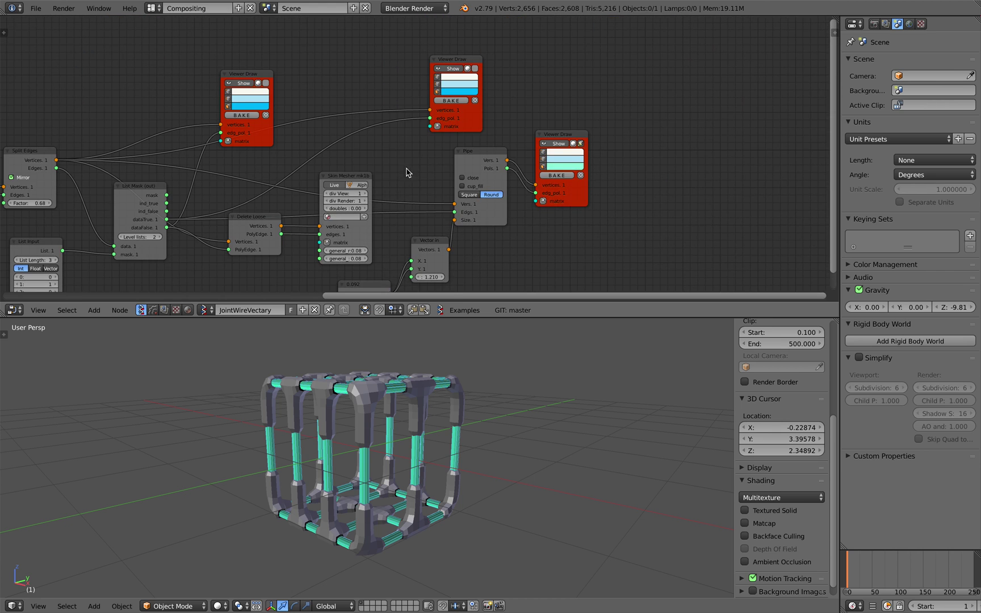
scroll(426, 148, up, 1)
click(459, 54)
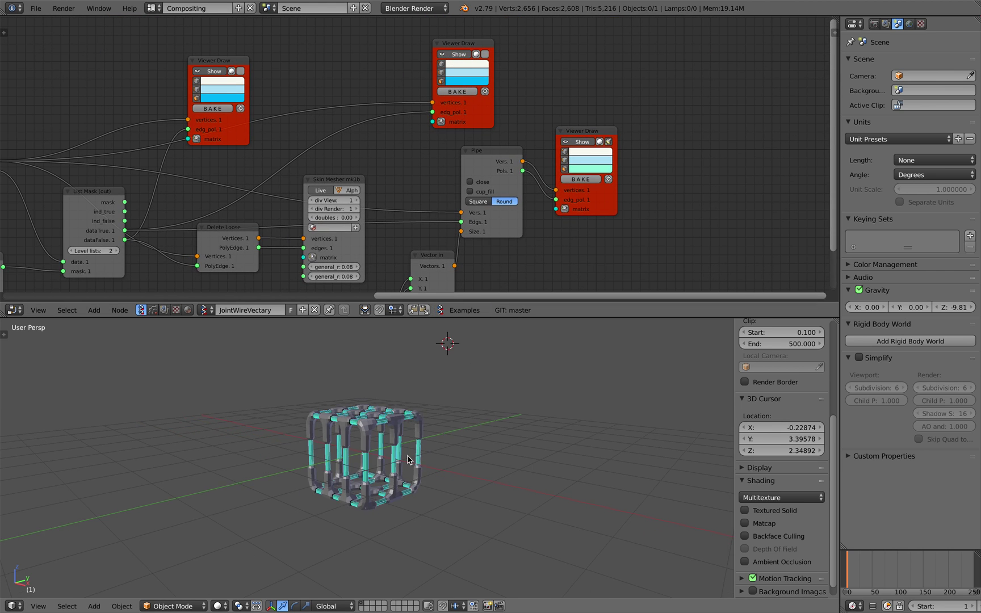
click(459, 91)
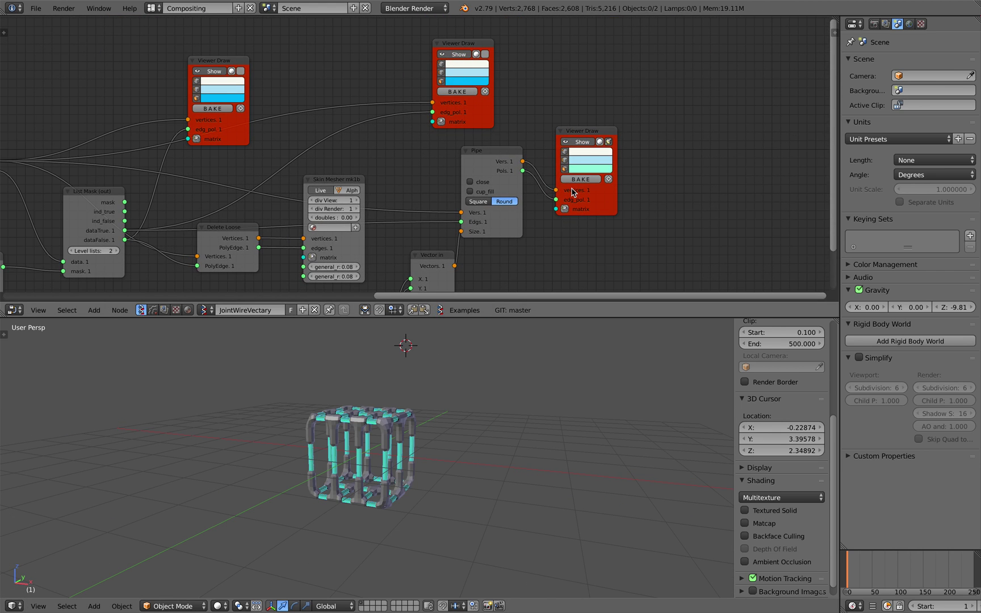
middle_drag(485, 239, 479, 165)
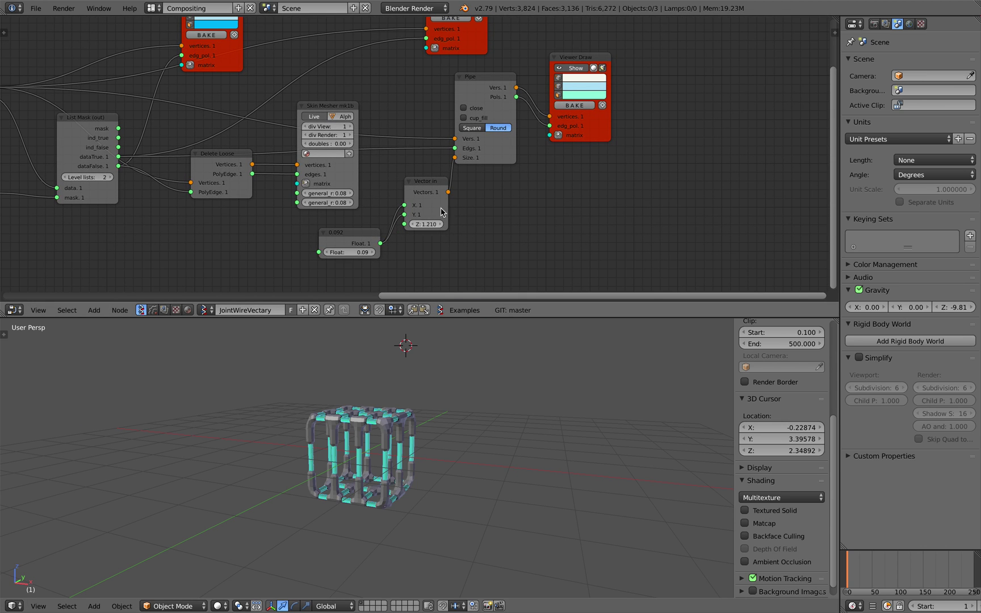
middle_drag(472, 272, 458, 203)
- Move the joint and baked pipe meshes beside the live node preview and deselect them
key(a)
drag(404, 457, 527, 471)
right_click(499, 465)
key(g)
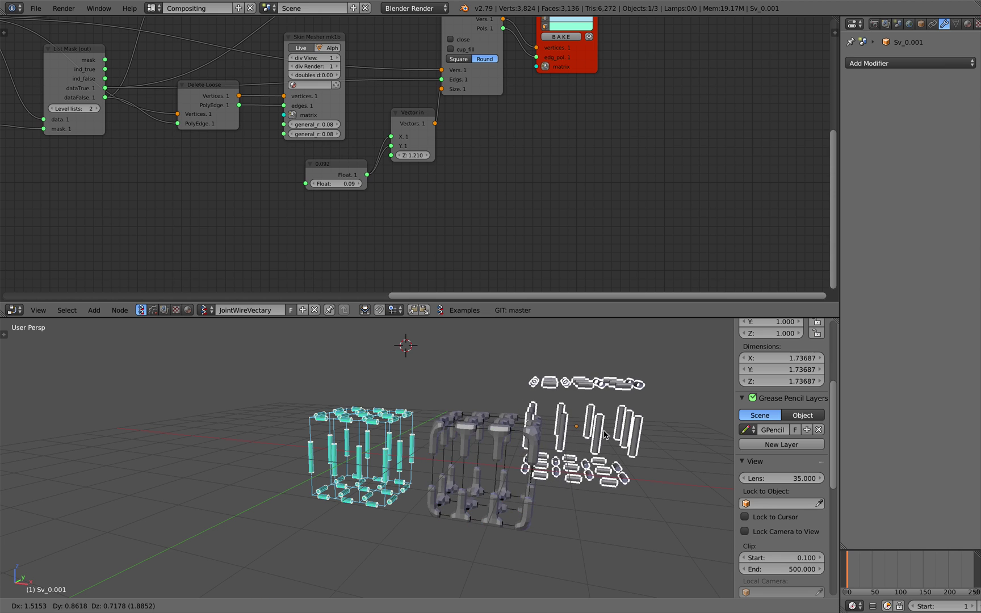
right_click(554, 451)
middle_drag(555, 453, 506, 459)
key(a)
scroll(505, 459, up, 2)
scroll(505, 459, down, 3)
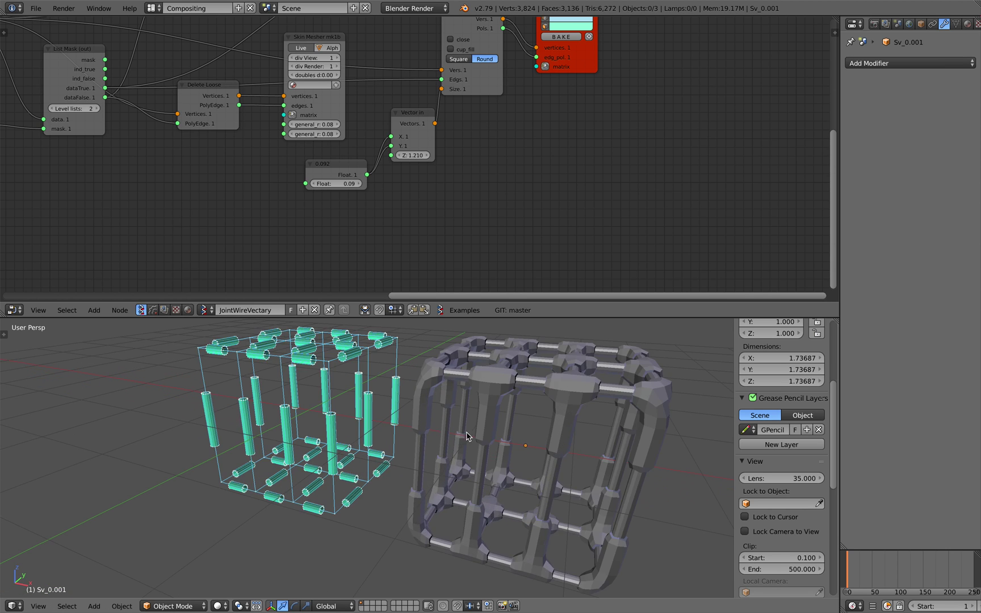
- Turn on Matcap and Ambient Occlusion shading for the 3D view
scroll(769, 528, down, 10)
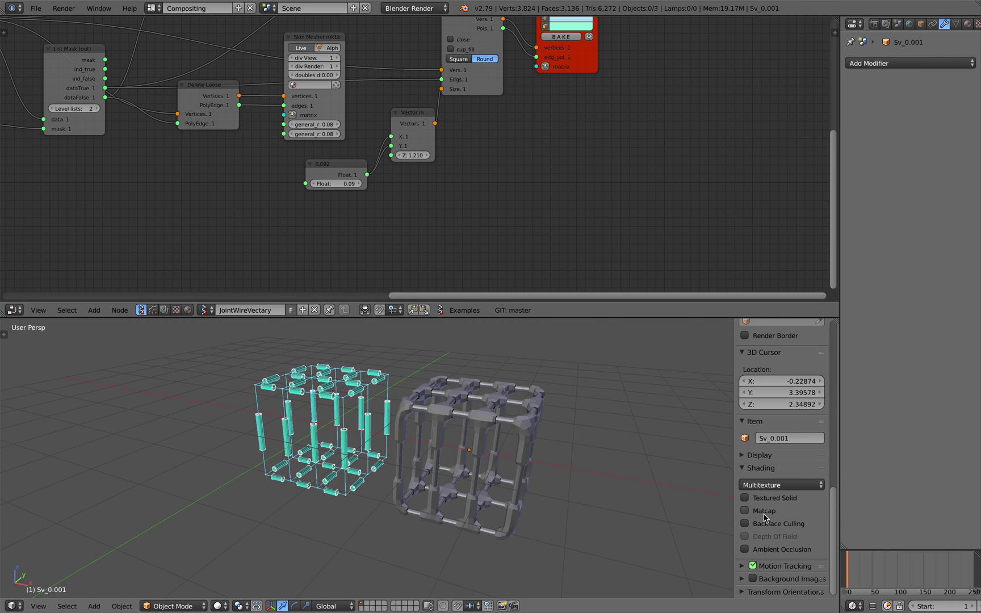
click(764, 511)
scroll(764, 514, down, 3)
click(770, 550)
middle_drag(607, 467, 599, 468)
scroll(560, 448, up, 5)
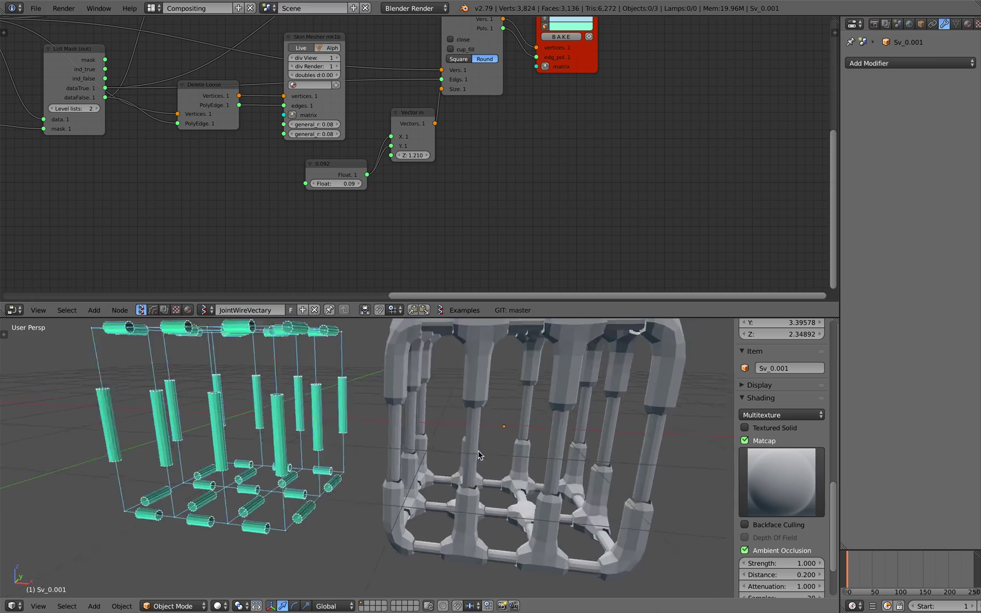
- Select the joint mesh and set the timeline to frame 25 so the node tree regenerates it
right_click(413, 443)
mouse_move(414, 442)
middle_down()
mouse_move(394, 438)
mouse_move(464, 434)
mouse_move(357, 420)
mouse_move(322, 400)
mouse_move(326, 417)
mouse_move(343, 423)
middle_up()
mouse_move(452, 105)
middle_down()
mouse_move(493, 197)
mouse_move(481, 262)
middle_up()
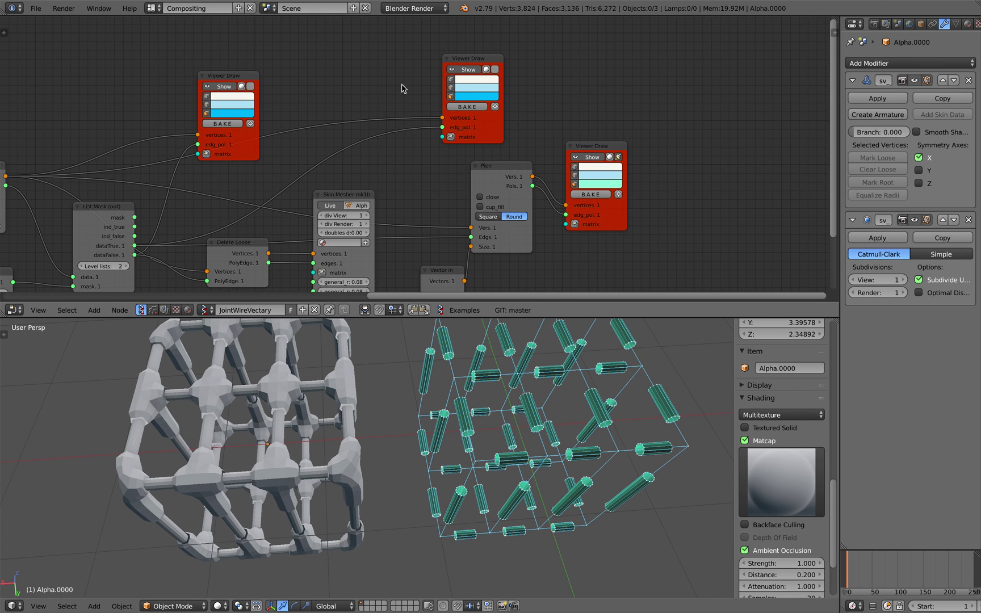
click(860, 571)
middle_drag(539, 486, 537, 473)
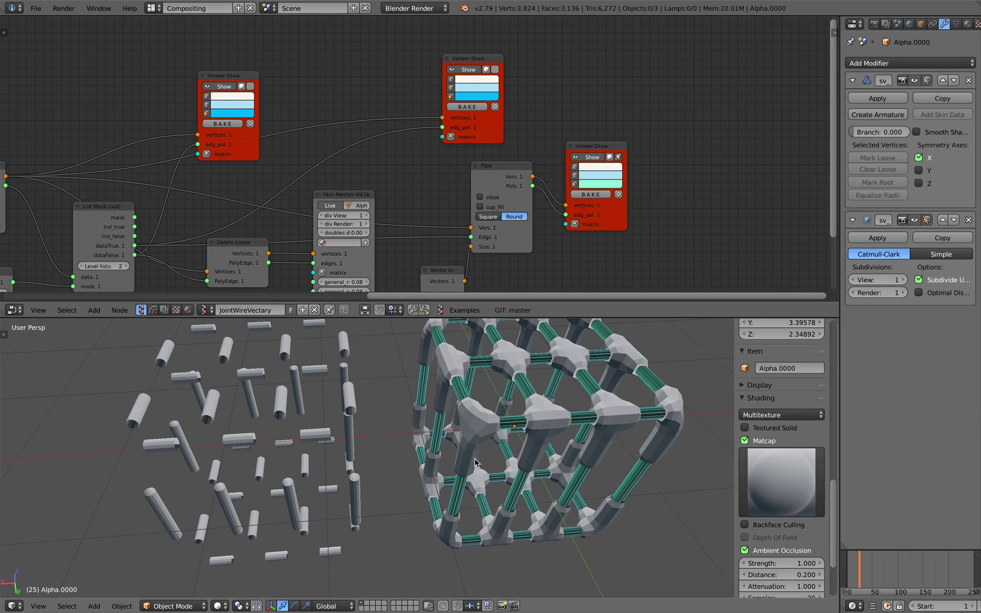
- Delete all the mesh objects in the scene
key(a)
key(x)
click(451, 447)
middle_drag(501, 415, 258, 432)
- Lower the Box node and reconnect the IcoSphere's vertices and edges to the reroute points in place of the Box's
middle_drag(230, 223, 406, 232)
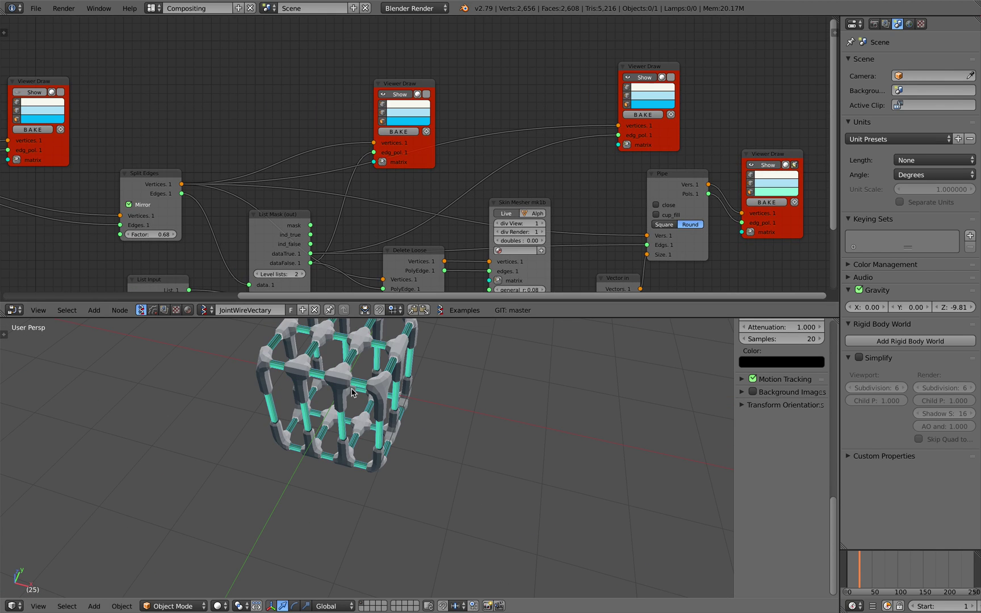
scroll(352, 391, up, 3)
middle_drag(6, 155, 410, 170)
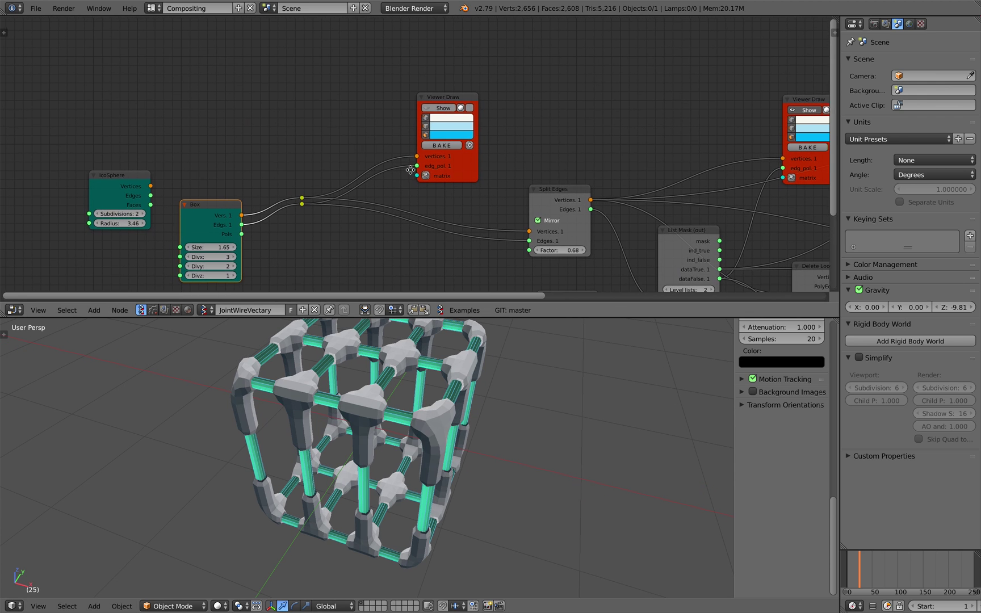
middle_drag(286, 187, 334, 150)
scroll(335, 151, up, 2)
drag(246, 169, 236, 196)
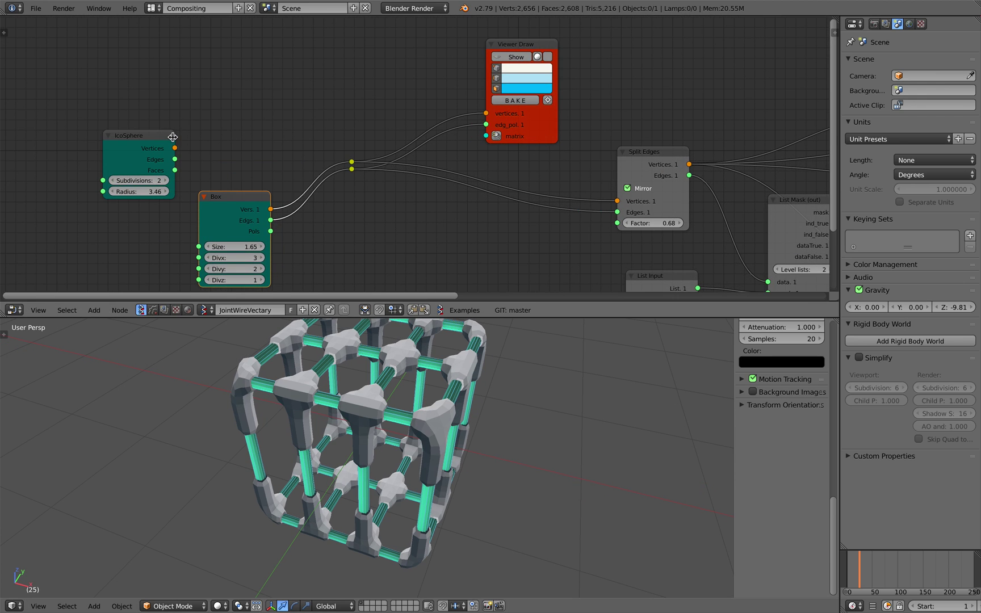
drag(175, 148, 289, 168)
drag(355, 163, 352, 163)
drag(175, 170, 316, 166)
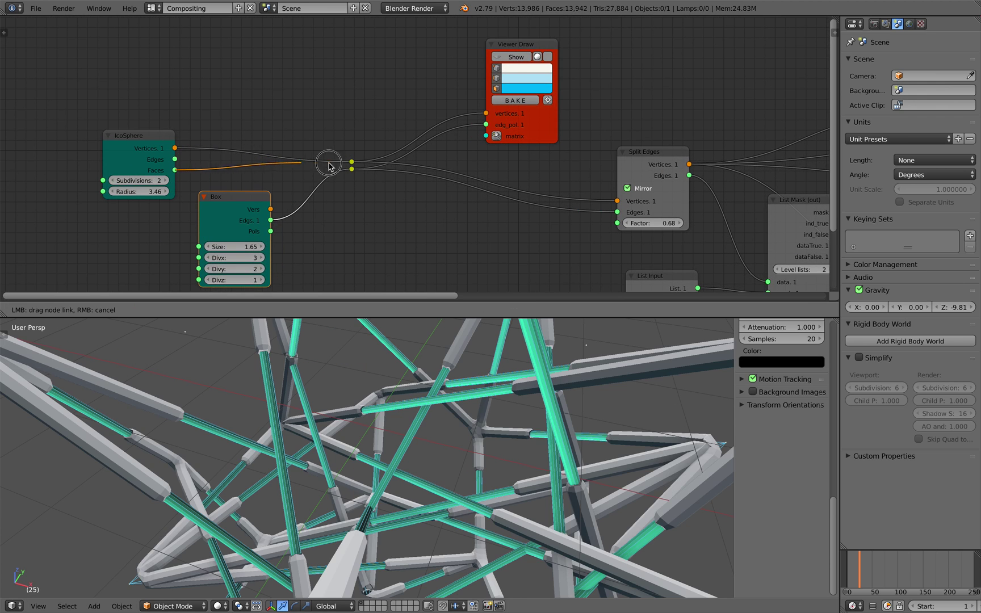
drag(234, 168, 189, 161)
drag(350, 172, 352, 169)
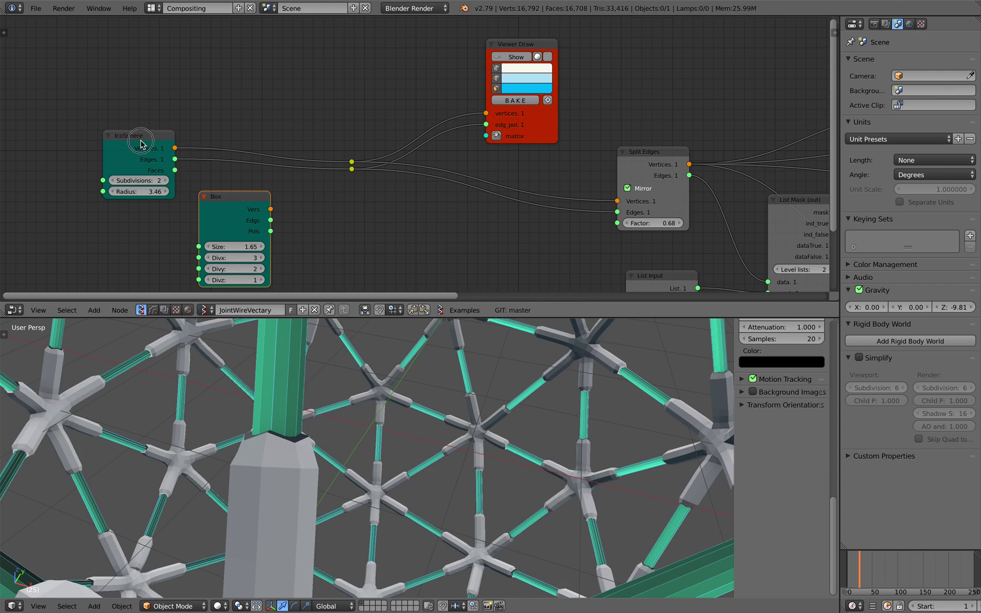
- Move the IcoSphere node to just above the Box node, closer to the reroute points
drag(140, 136, 257, 102)
scroll(437, 399, down, 8)
middle_drag(437, 399, 526, 410)
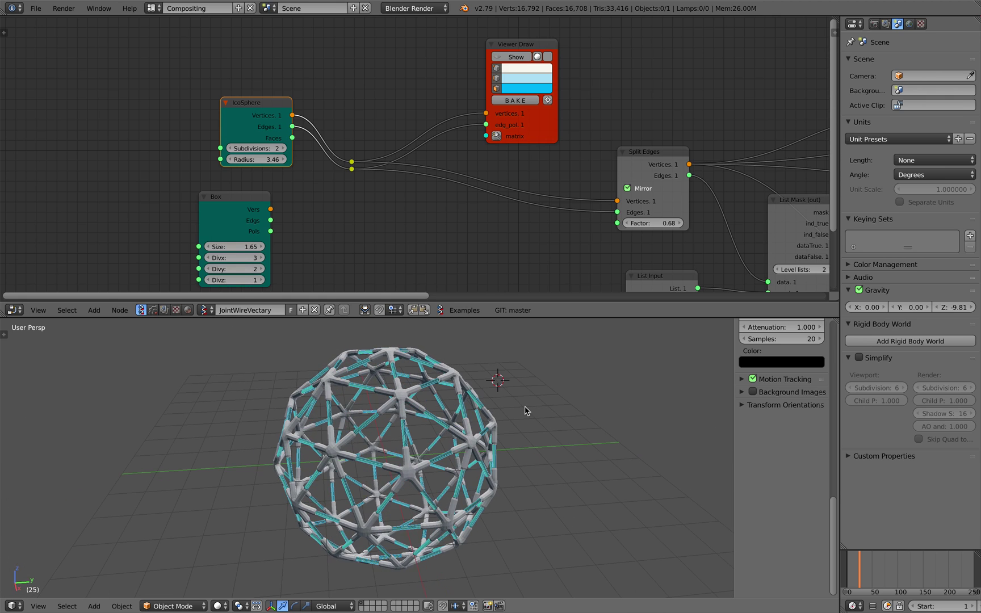
- Try one subdivision level lower on the IcoSphere node and return it to 2
click(232, 148)
click(282, 148)
- Set the Split Edges node's factor to 0.45 to shorten the joint arms on the icosphere structure
middle_drag(434, 401, 459, 400)
scroll(459, 400, up, 2)
scroll(460, 401, up, 4)
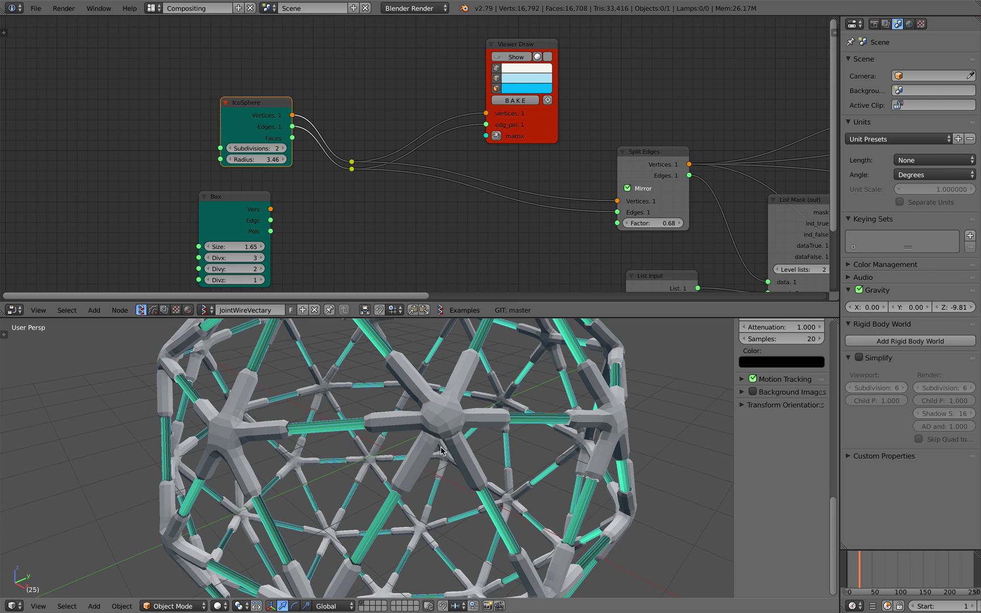
middle_drag(441, 451, 455, 462)
middle_drag(593, 235, 486, 218)
scroll(486, 219, up, 1)
mouse_move(555, 210)
mouse_down()
mouse_move(603, 210)
mouse_move(542, 211)
mouse_up()
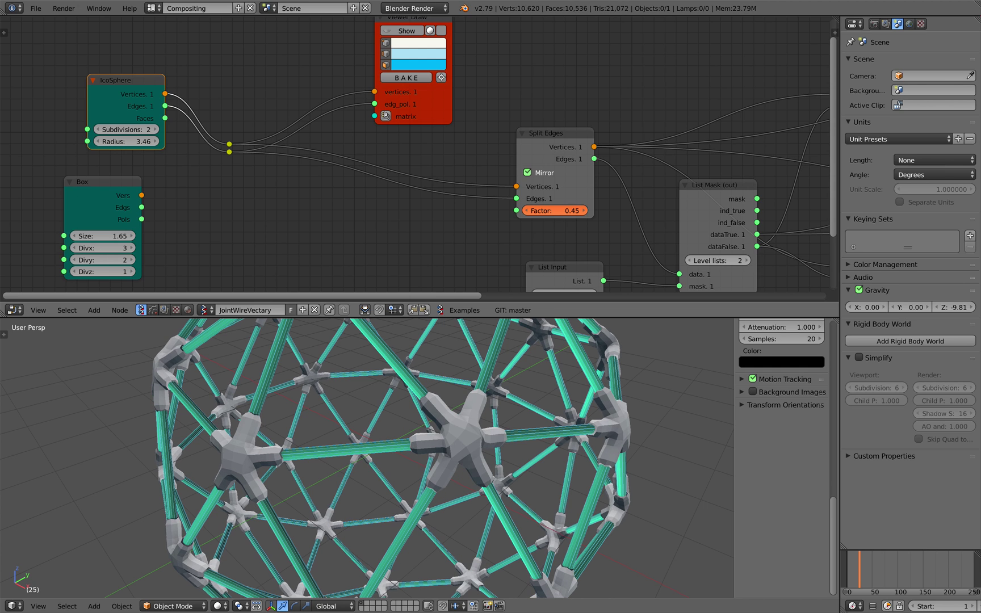
scroll(437, 461, down, 5)
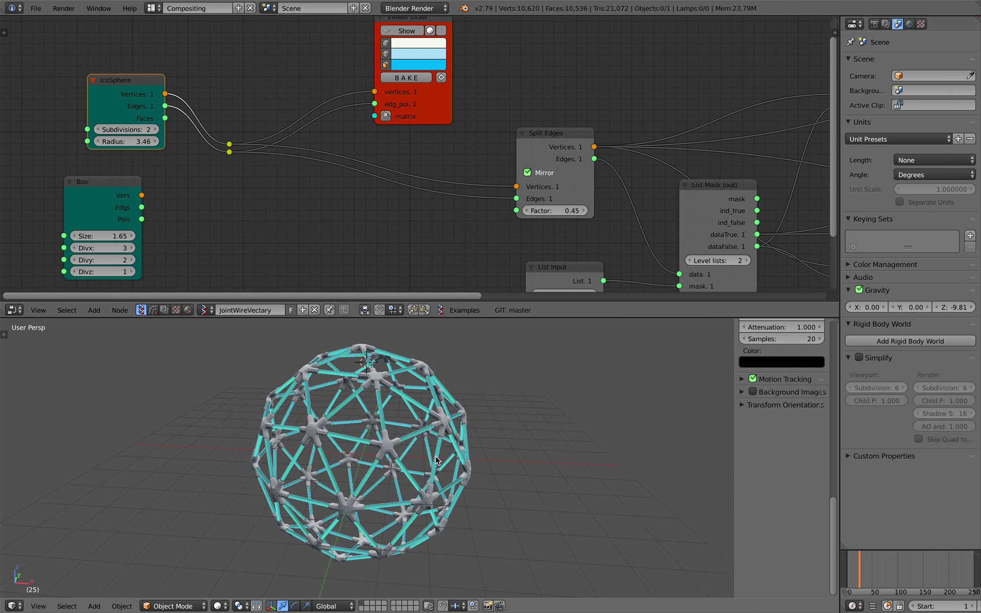
- Switch to the browser to look over the GitHub page on Sverchok's Select vertices of mesh Node, and return to Blender
key(ctrl+Right)
scroll(507, 327, up, 5)
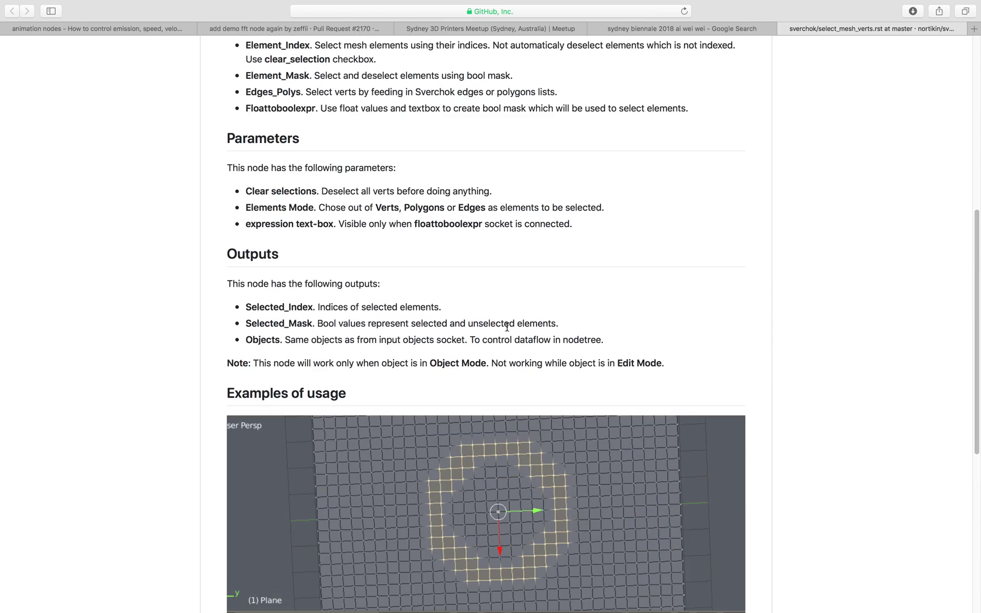
scroll(766, 206, up, 10)
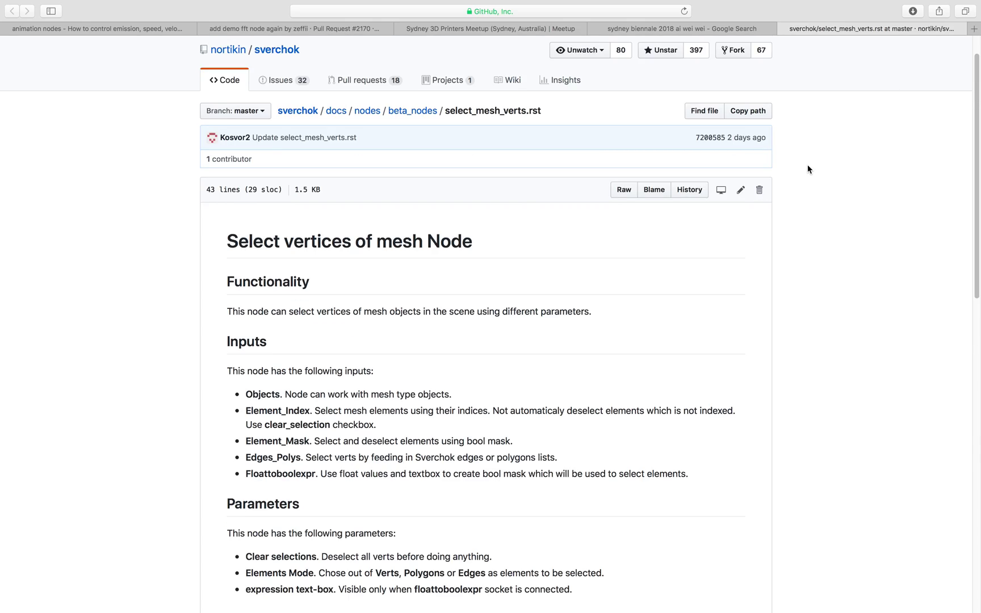
key(super+Tab)
scroll(511, 386, up, 5)
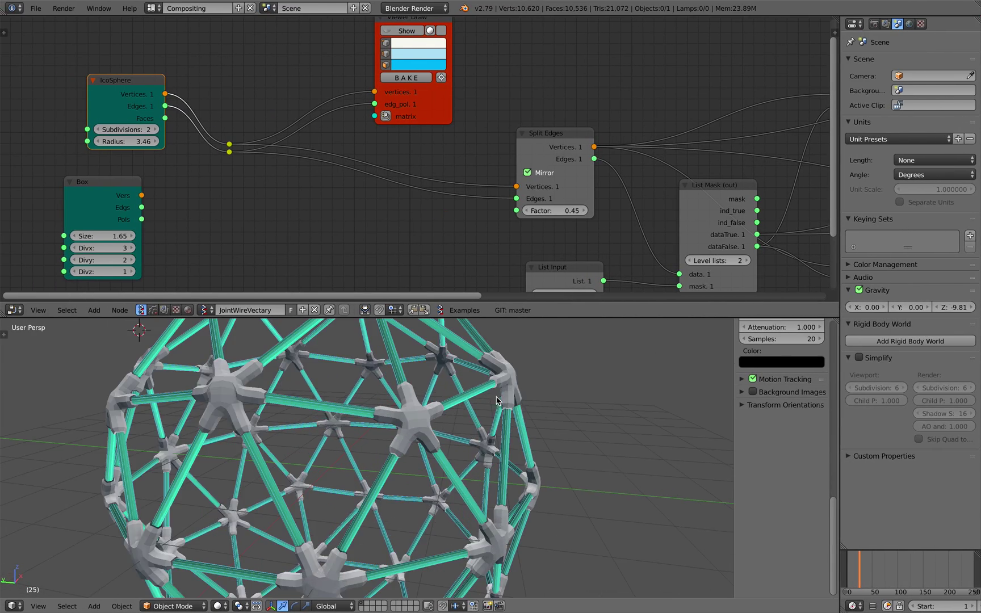
middle_drag(433, 427, 497, 420)
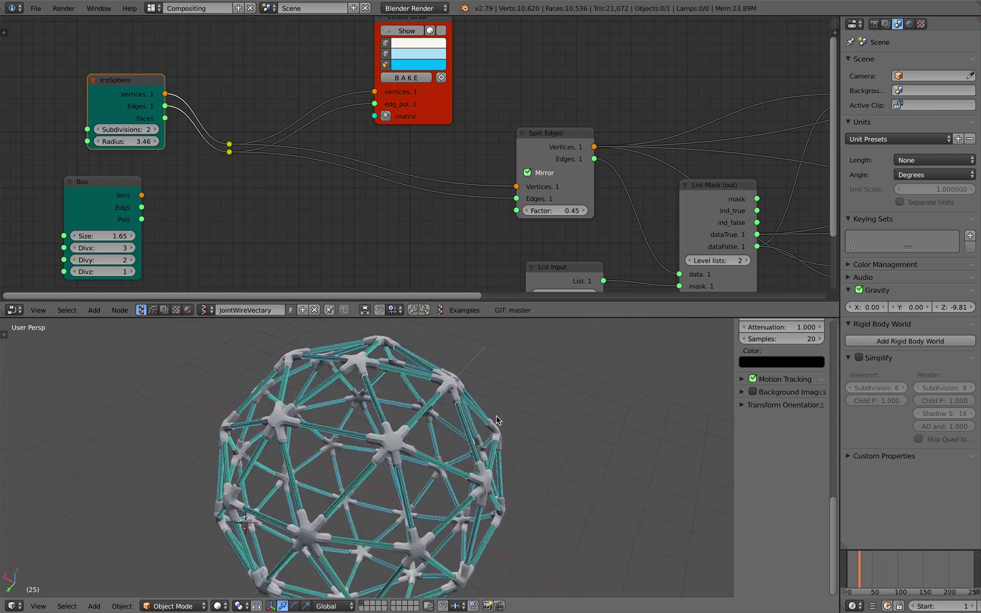